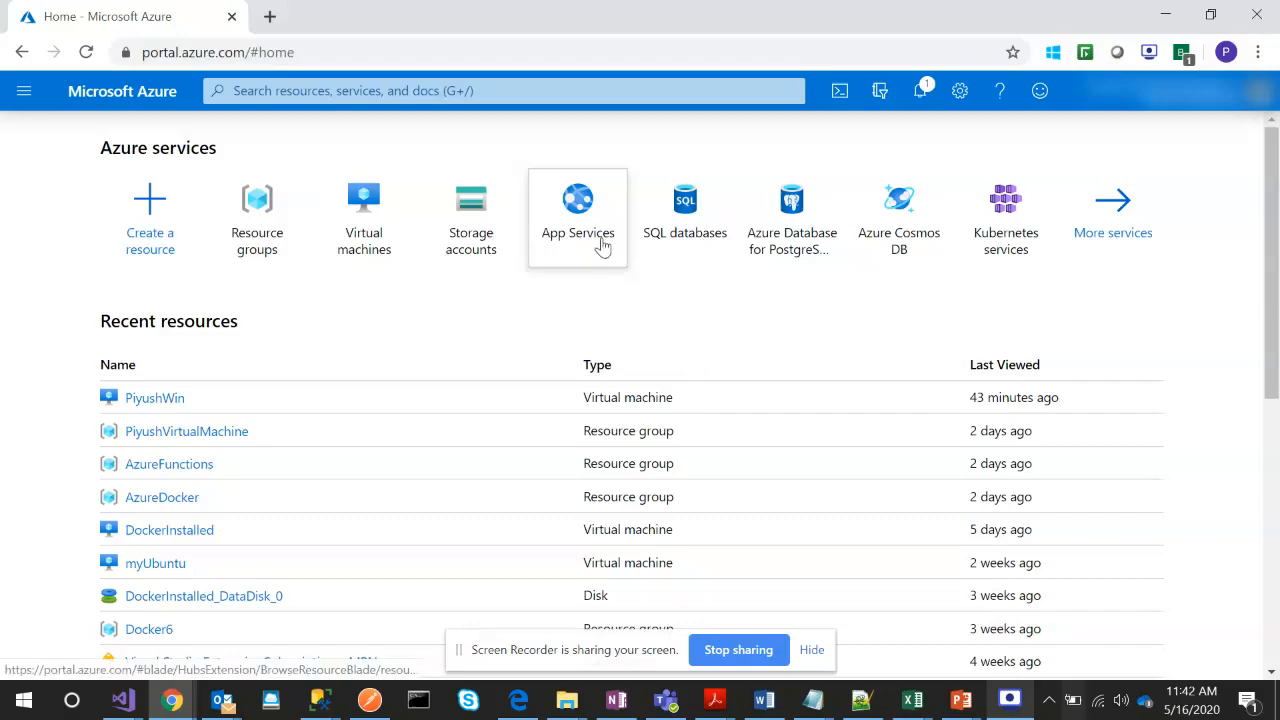
Start creating a new Azure Cosmos DB account from the popular marketplace resources
{"action": "mouse_move", "coordinate": [606, 274]}
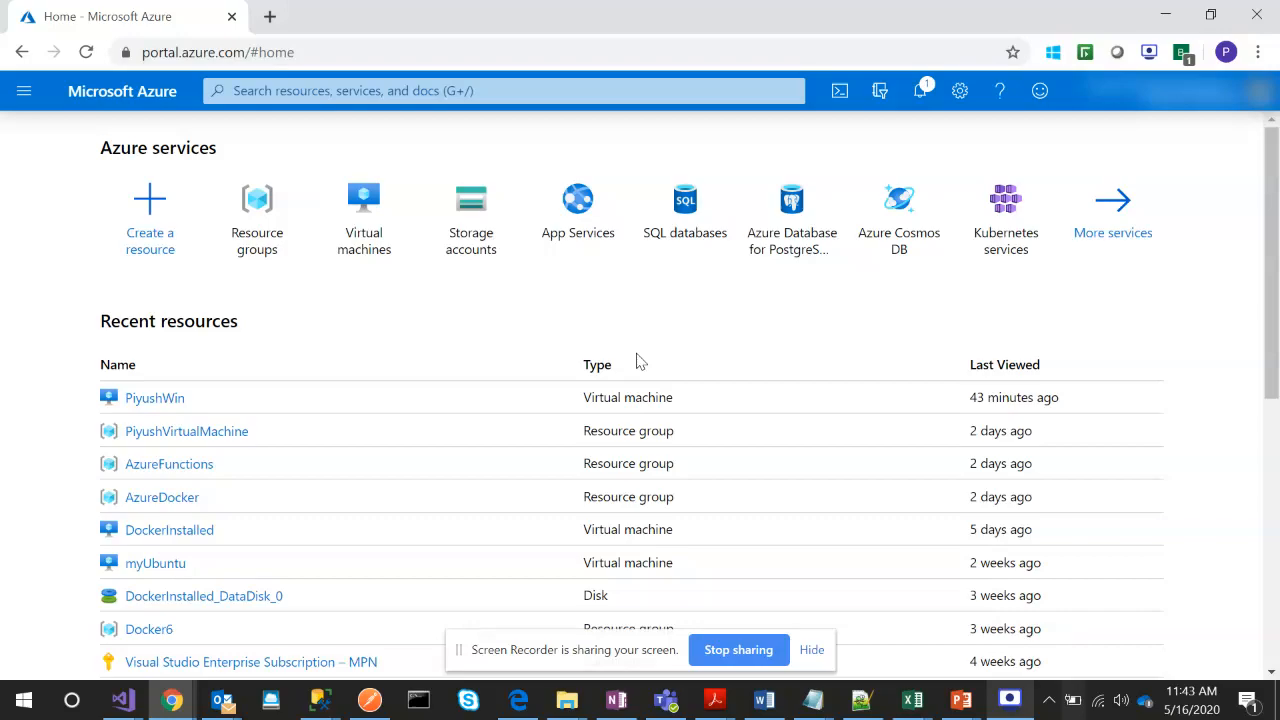
{"action": "left_click", "coordinate": [152, 216]}
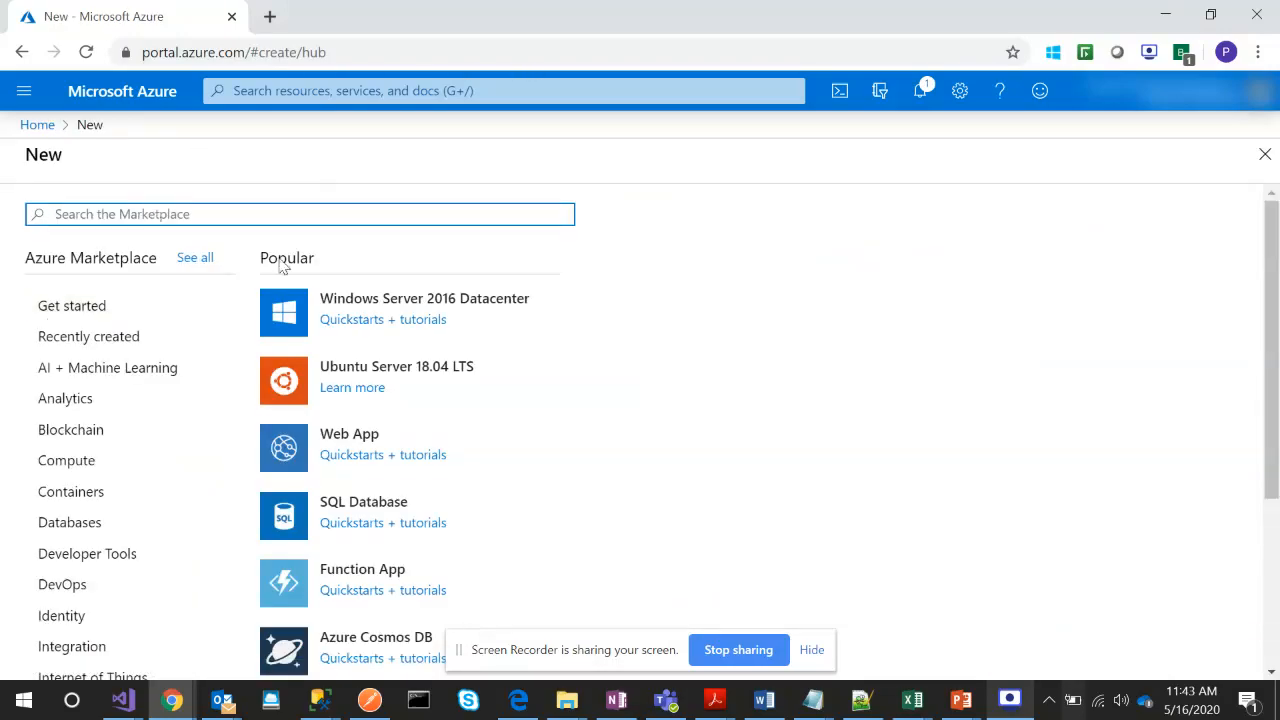
{"action": "scroll", "coordinate": [488, 533], "scroll_direction": "down", "scroll_amount": 1}
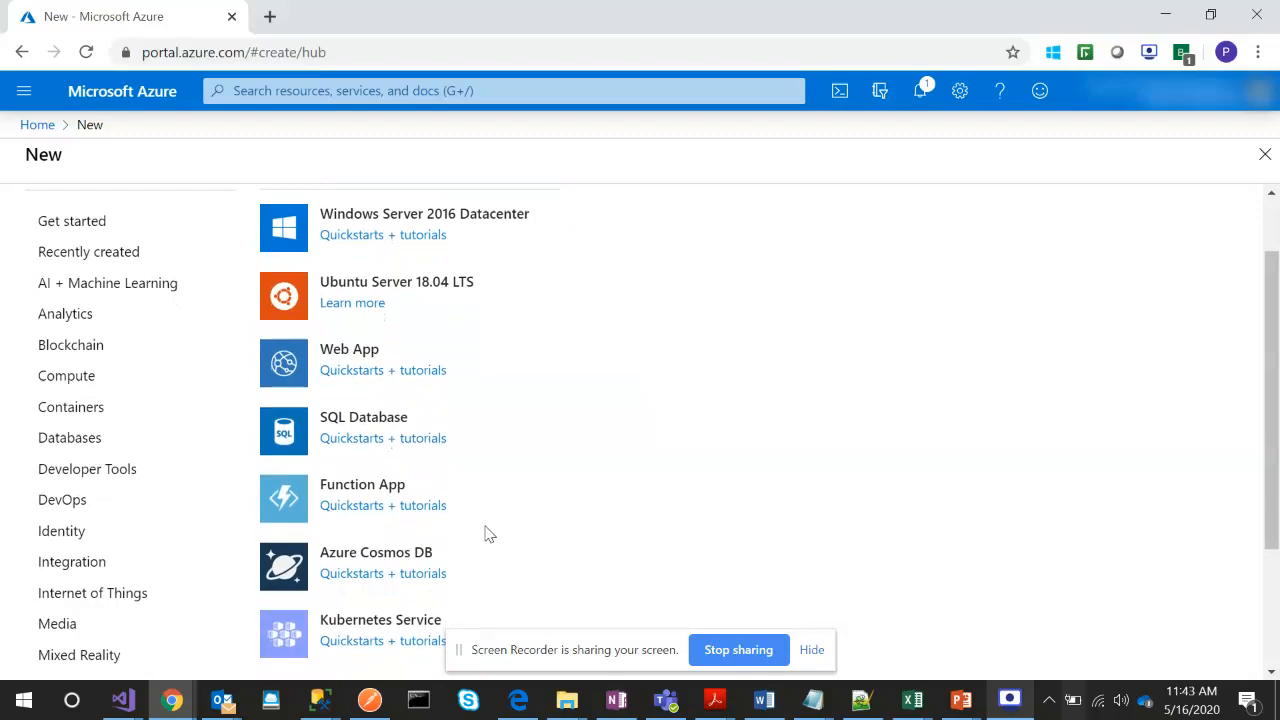
{"action": "left_click", "coordinate": [345, 558]}
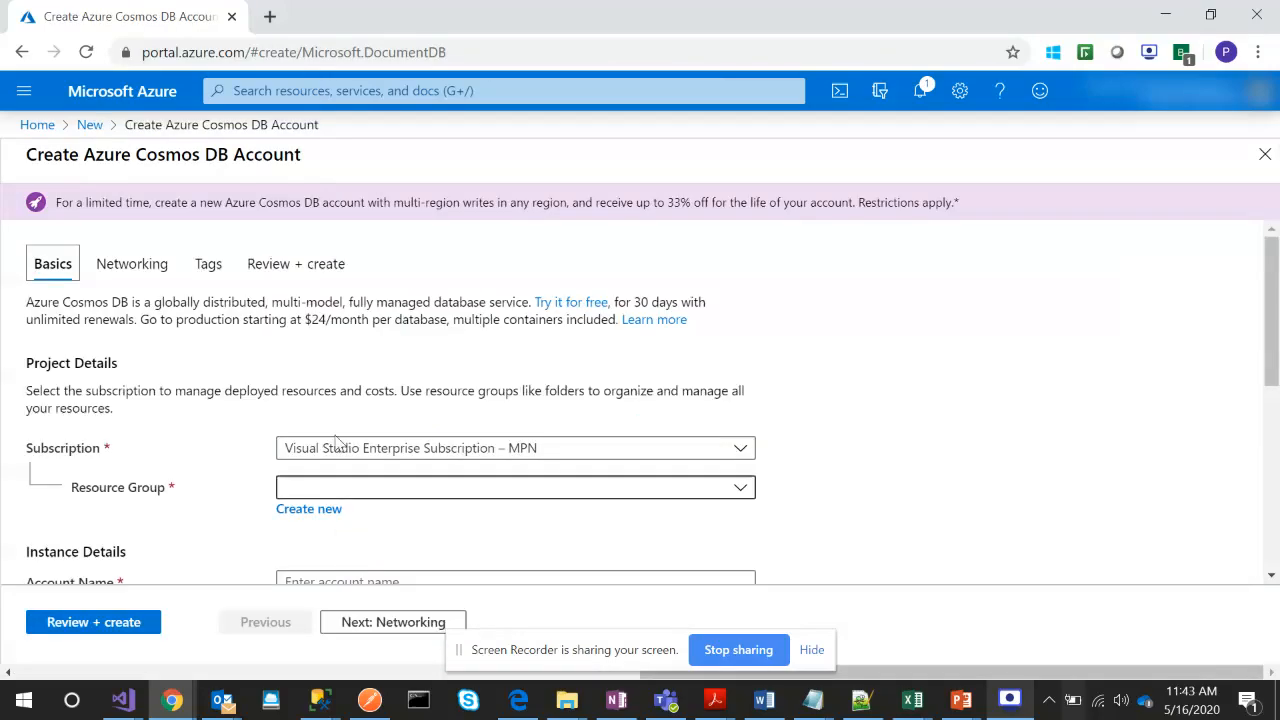
Create a new resource group named azurecosmos-rg for the Cosmos DB account
{"action": "left_click", "coordinate": [340, 486]}
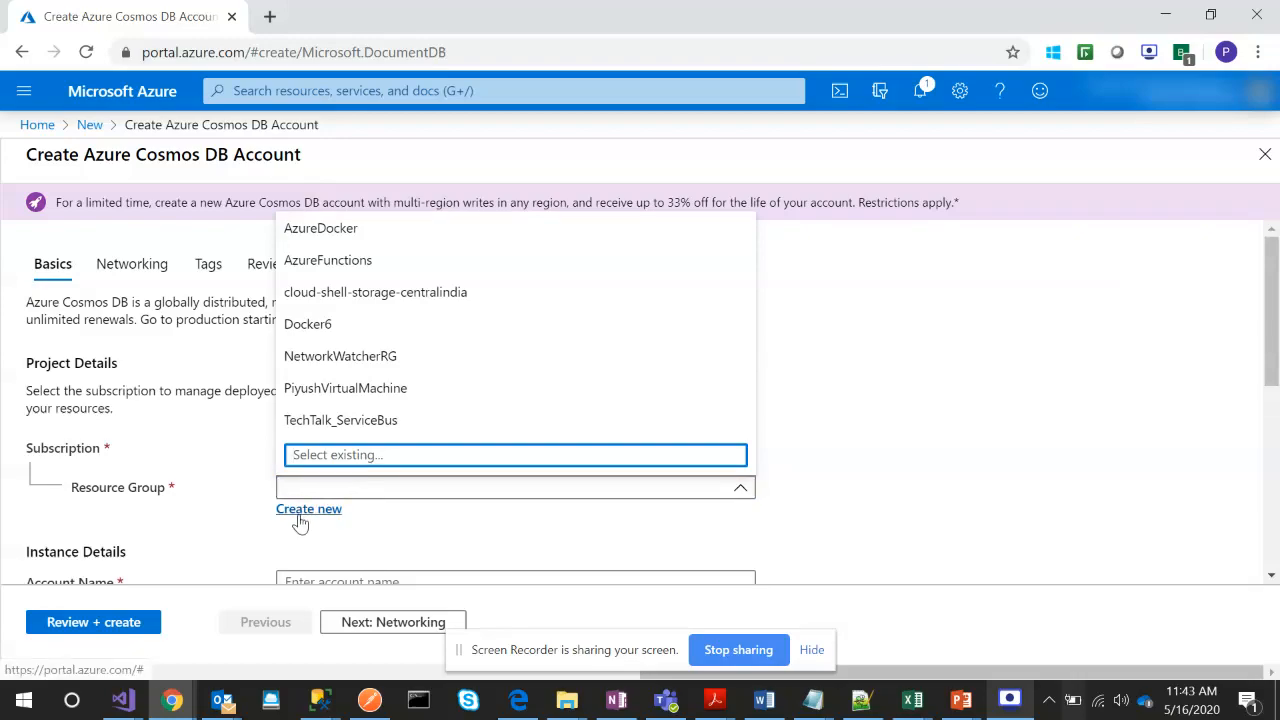
{"action": "left_click", "coordinate": [300, 513]}
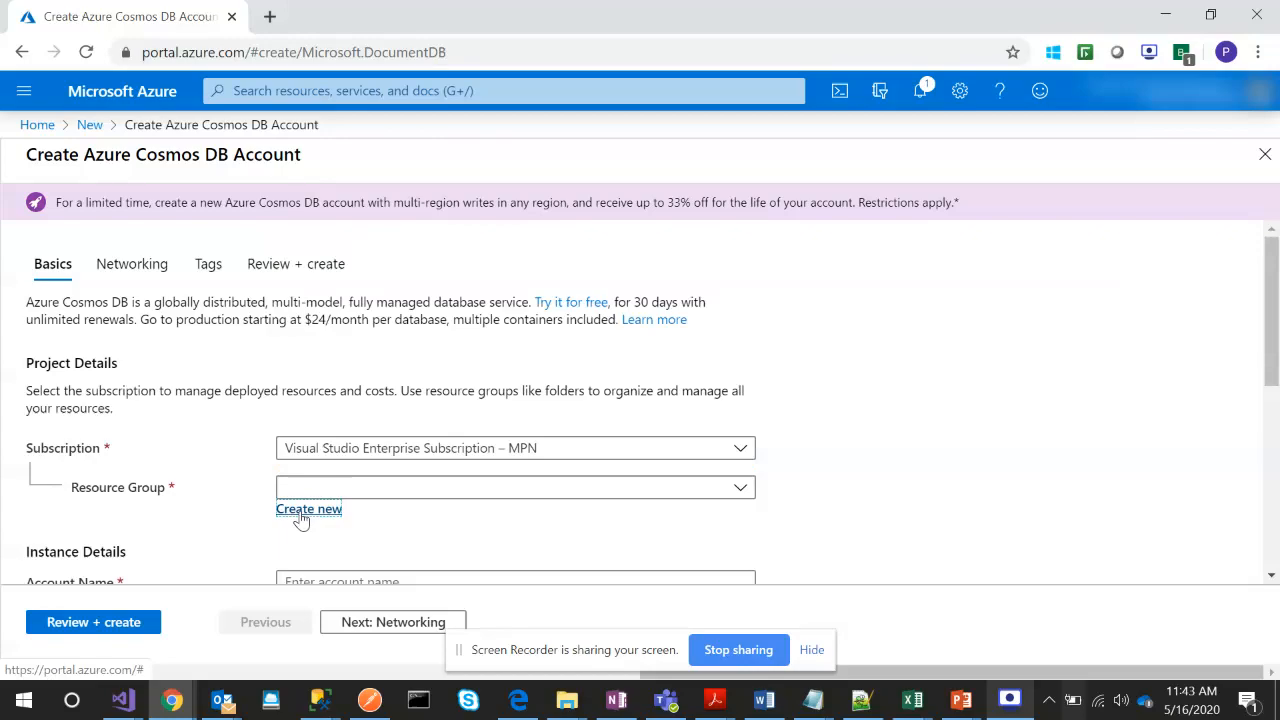
{"action": "type", "text": "az"}
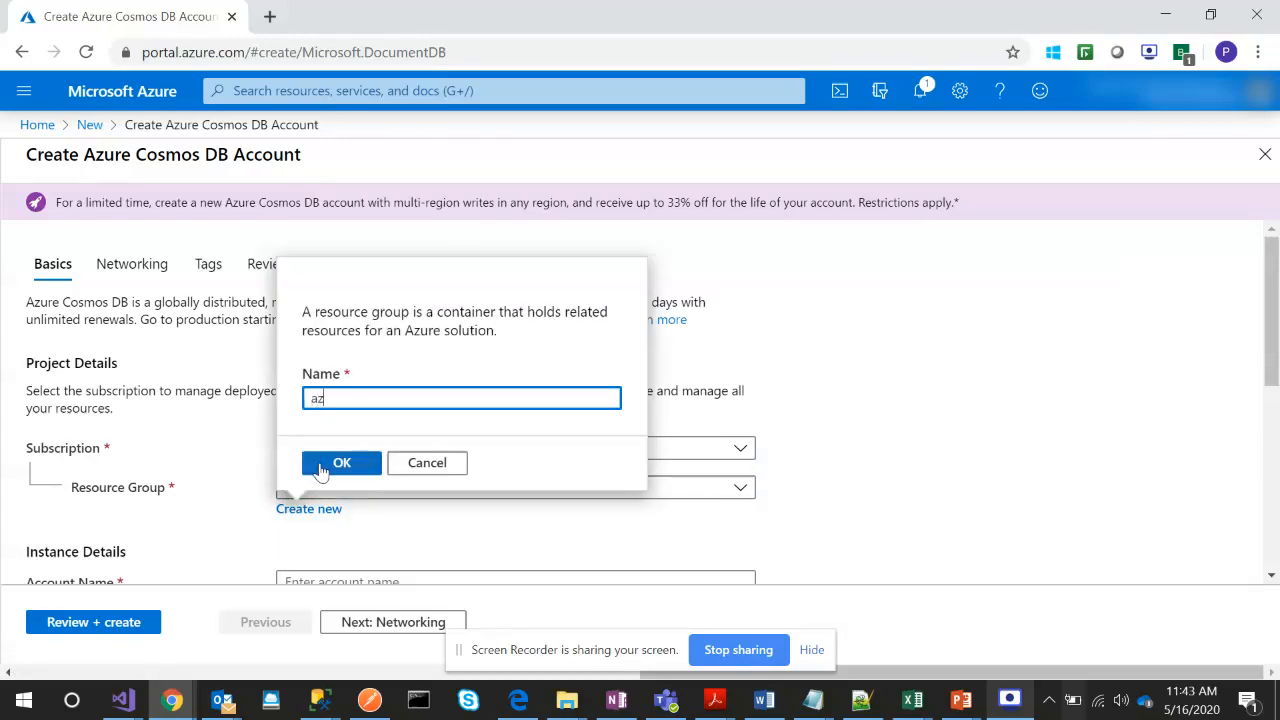
{"action": "type", "text": "urec"}
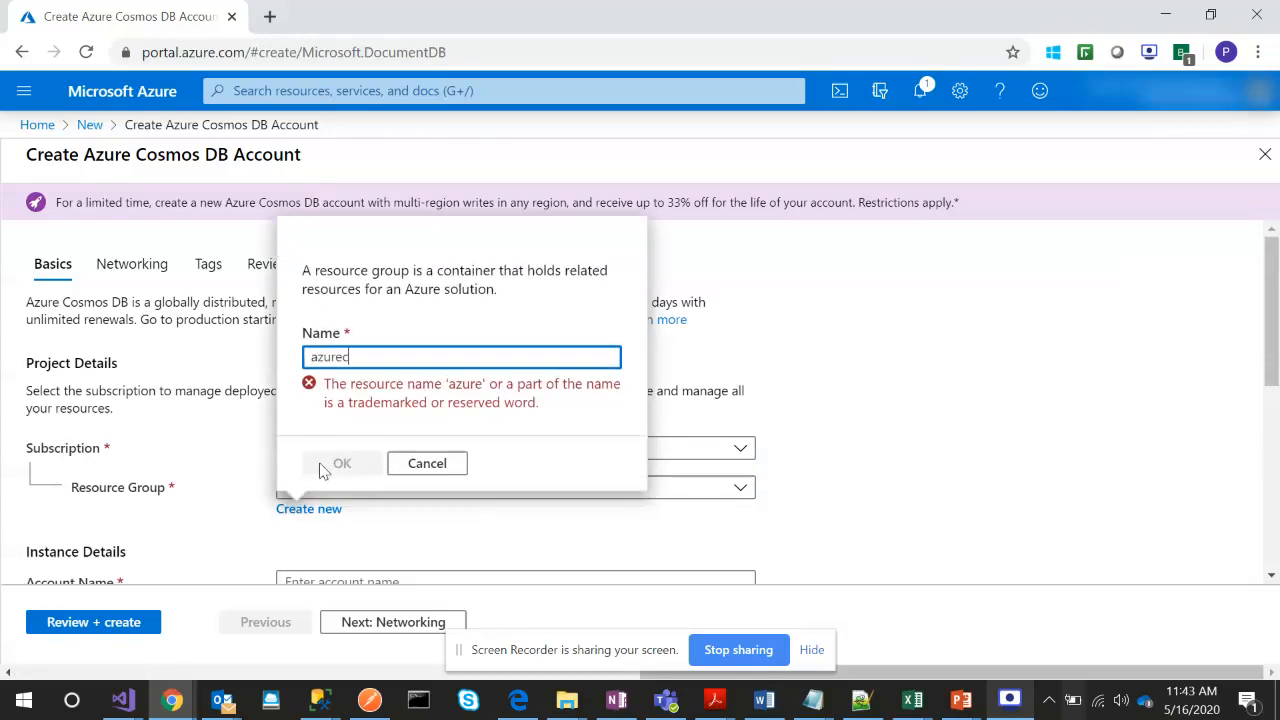
{"action": "type", "text": "osmo"}
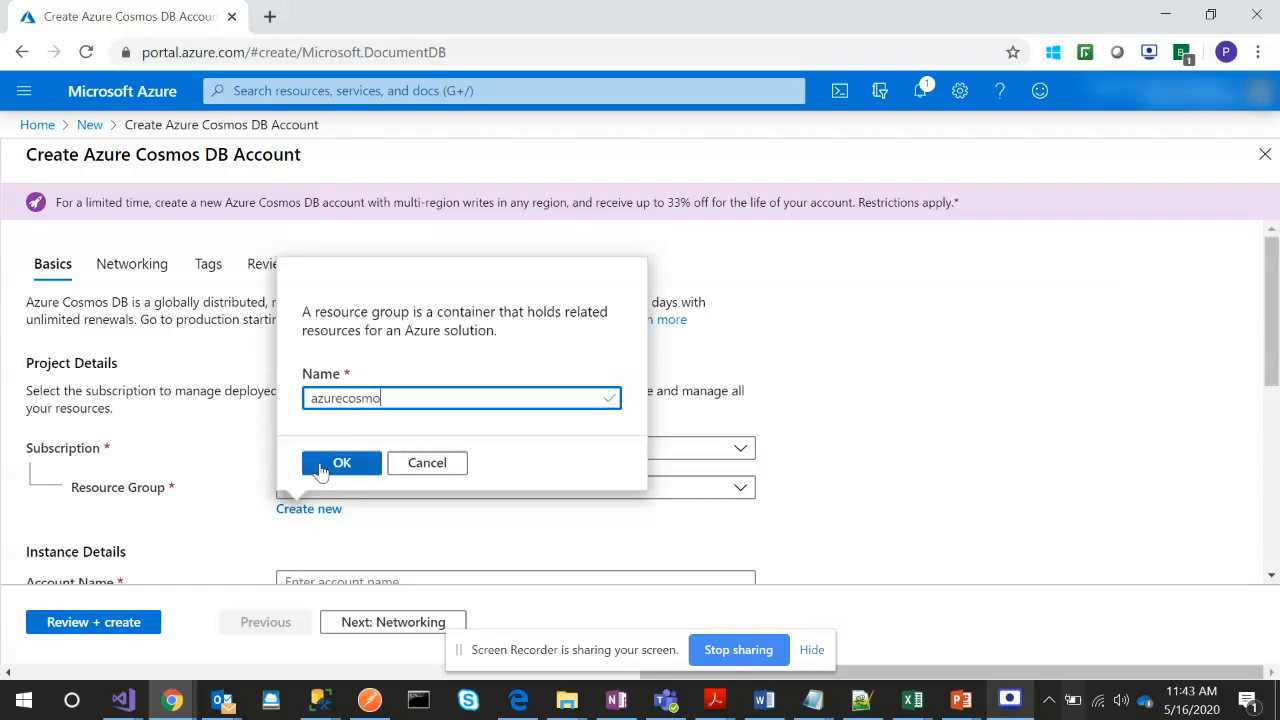
{"action": "type", "text": "s-rg"}
{"action": "left_click", "coordinate": [331, 466]}
Name the account with the owner's first name followed by "-cosmos" and choose Core (SQL) as its API
{"action": "scroll", "coordinate": [337, 466], "scroll_direction": "down", "scroll_amount": 2}
{"action": "left_click", "coordinate": [374, 439]}
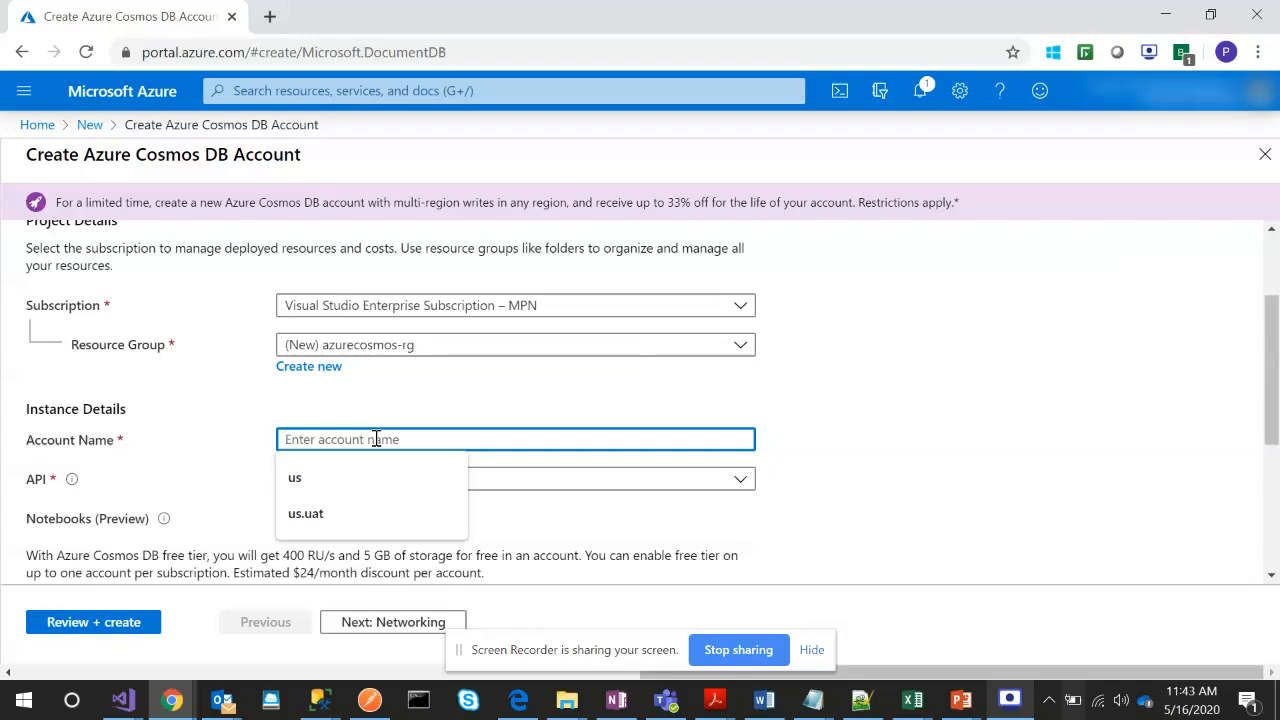
{"action": "type", "text": "piyush"}
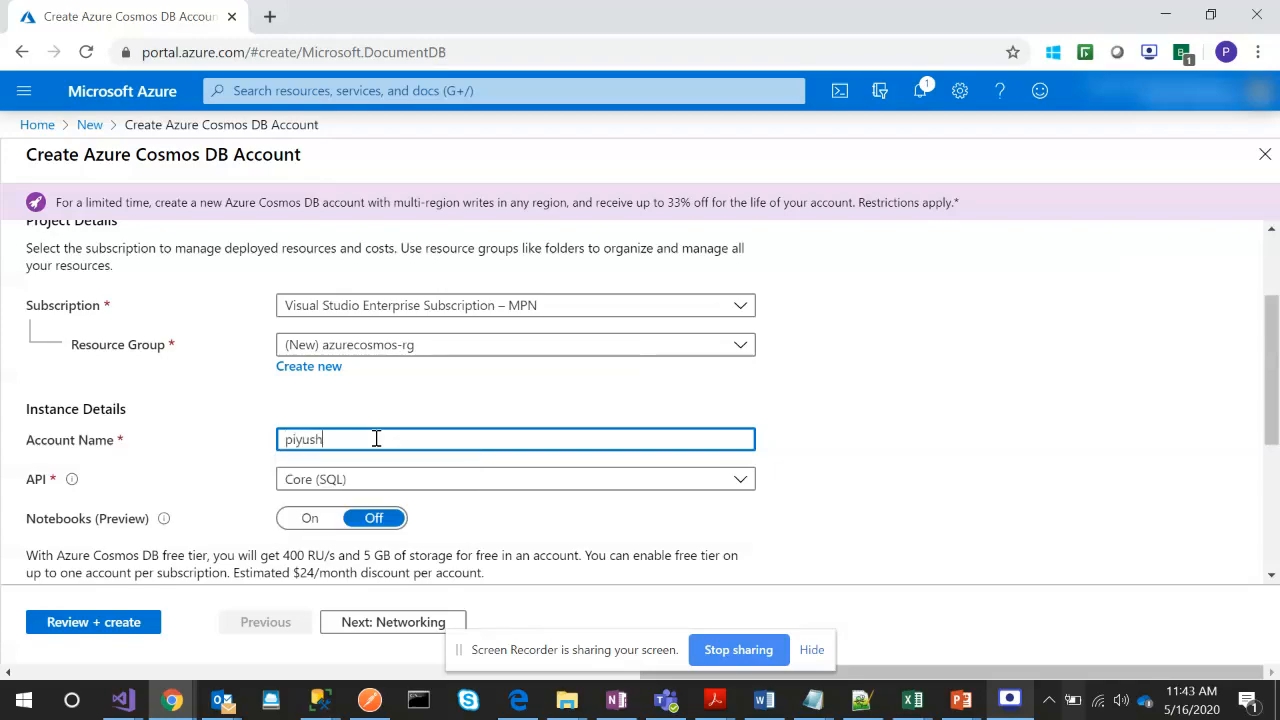
{"action": "type", "text": "-cosmos"}
{"action": "left_click", "coordinate": [380, 489]}
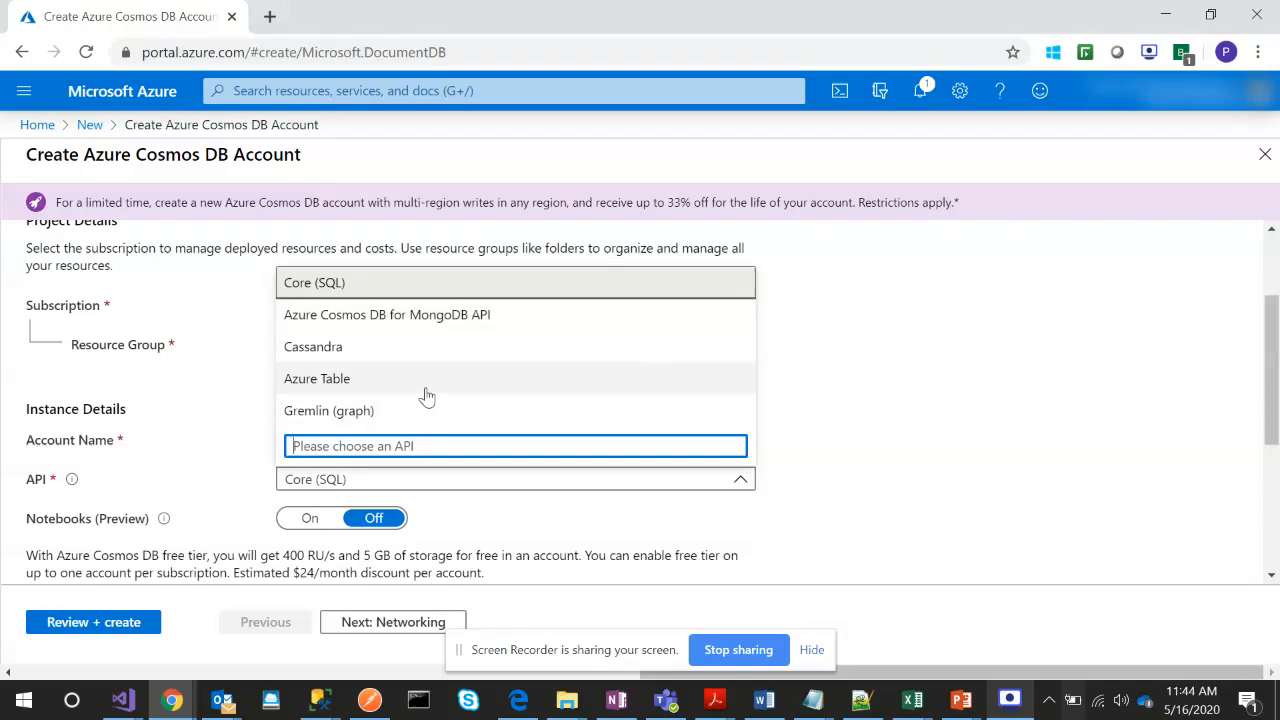
{"action": "left_click", "coordinate": [432, 290]}
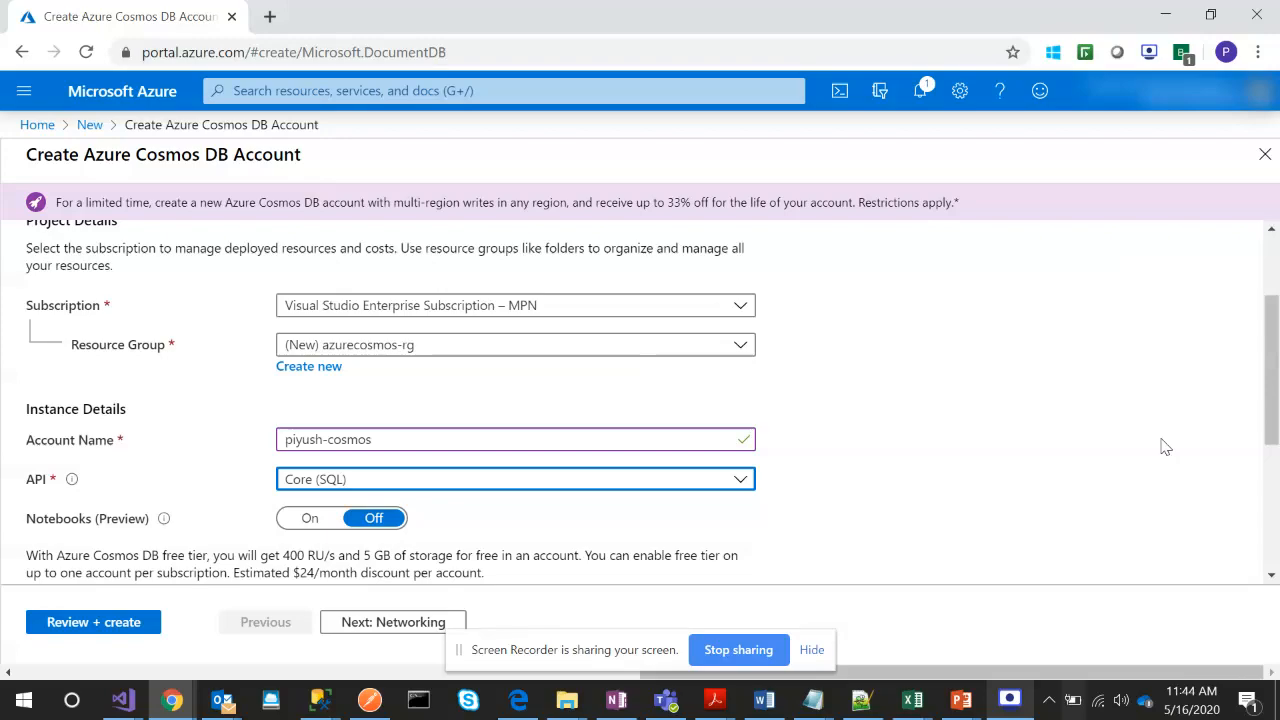
Keep the remaining basic settings, all-networks connectivity and empty tags, and proceed to the review and validation of the account
{"action": "scroll", "coordinate": [891, 474], "scroll_direction": "down", "scroll_amount": 3}
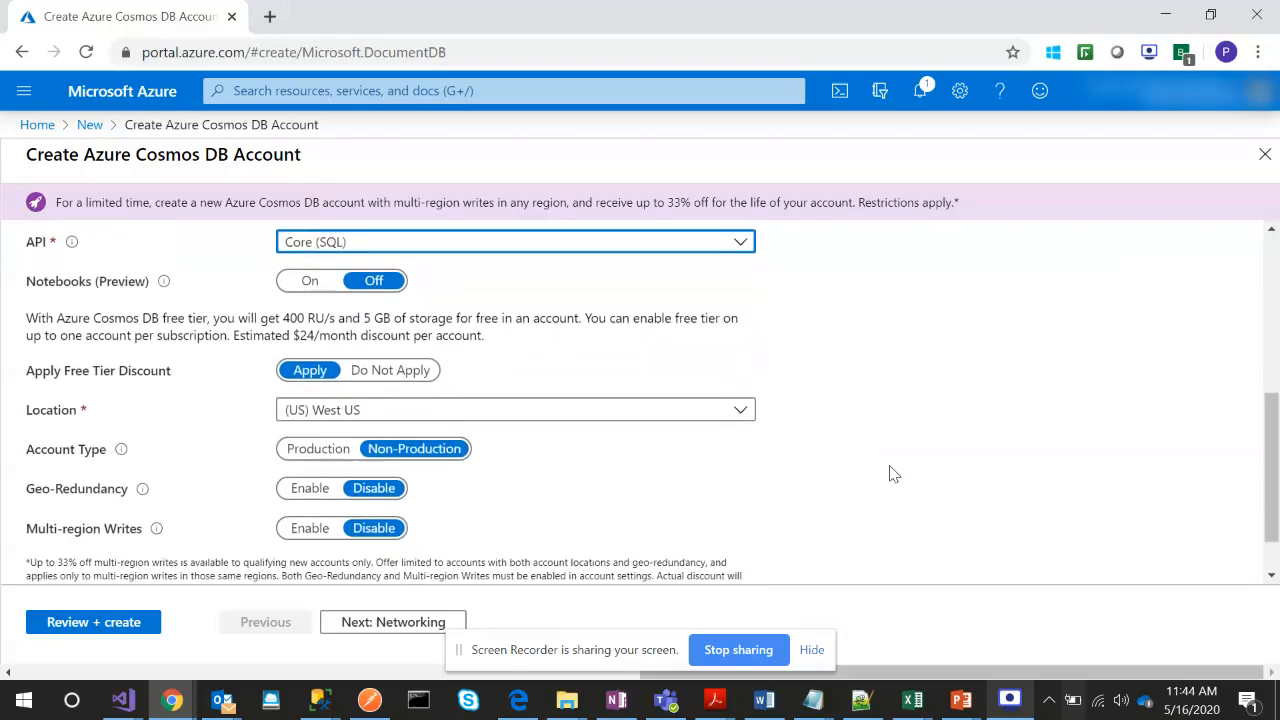
{"action": "scroll", "coordinate": [894, 474], "scroll_direction": "down", "scroll_amount": 1}
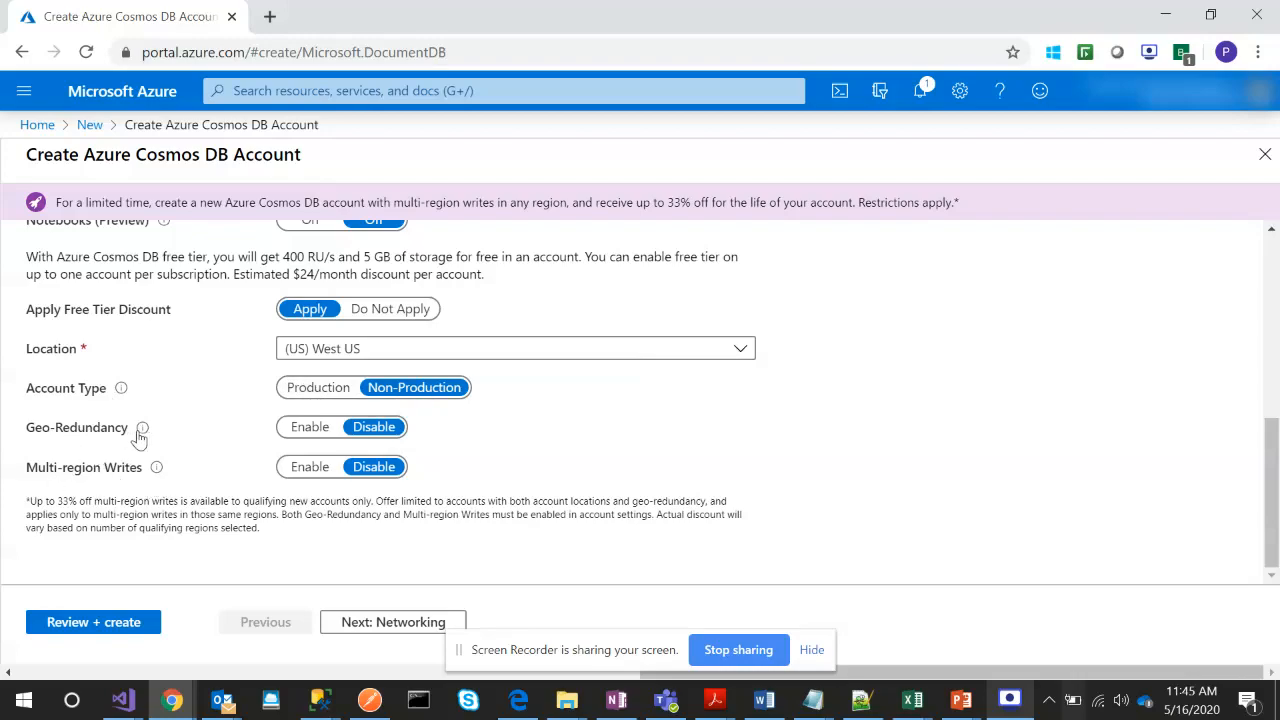
{"action": "mouse_move", "coordinate": [142, 428]}
{"action": "mouse_move", "coordinate": [155, 470]}
{"action": "left_click", "coordinate": [366, 620]}
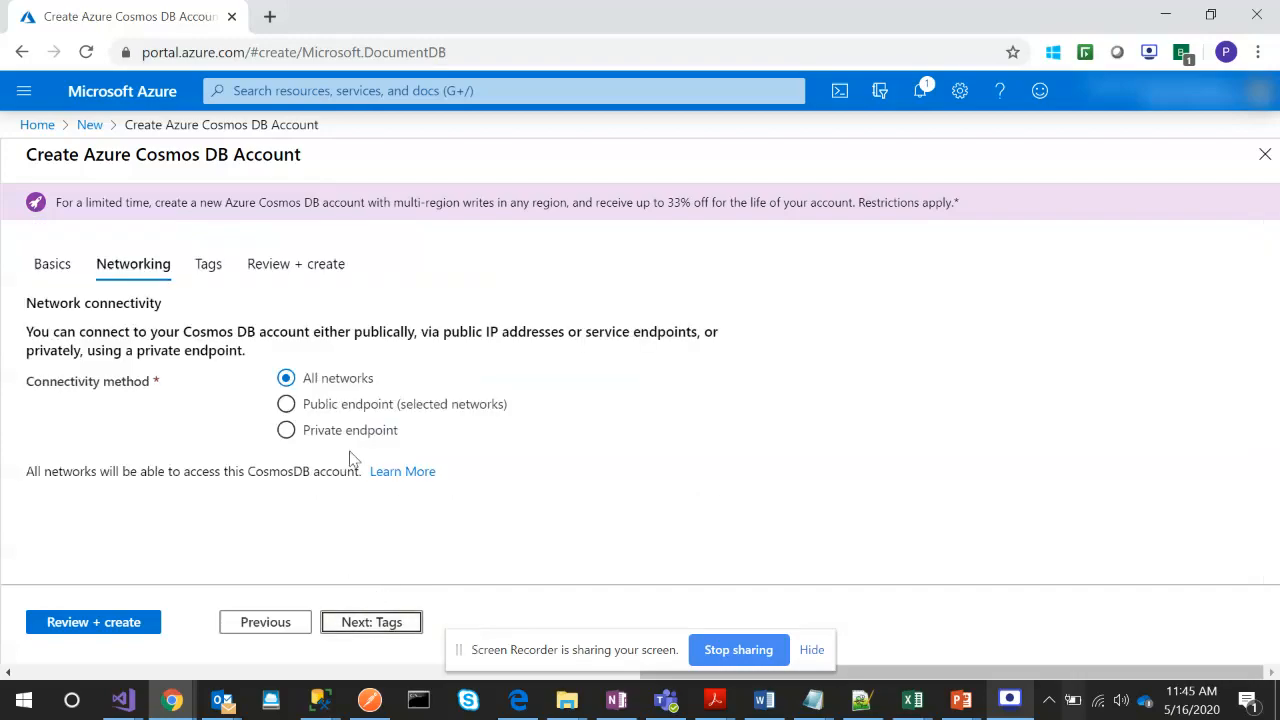
{"action": "left_click", "coordinate": [362, 636]}
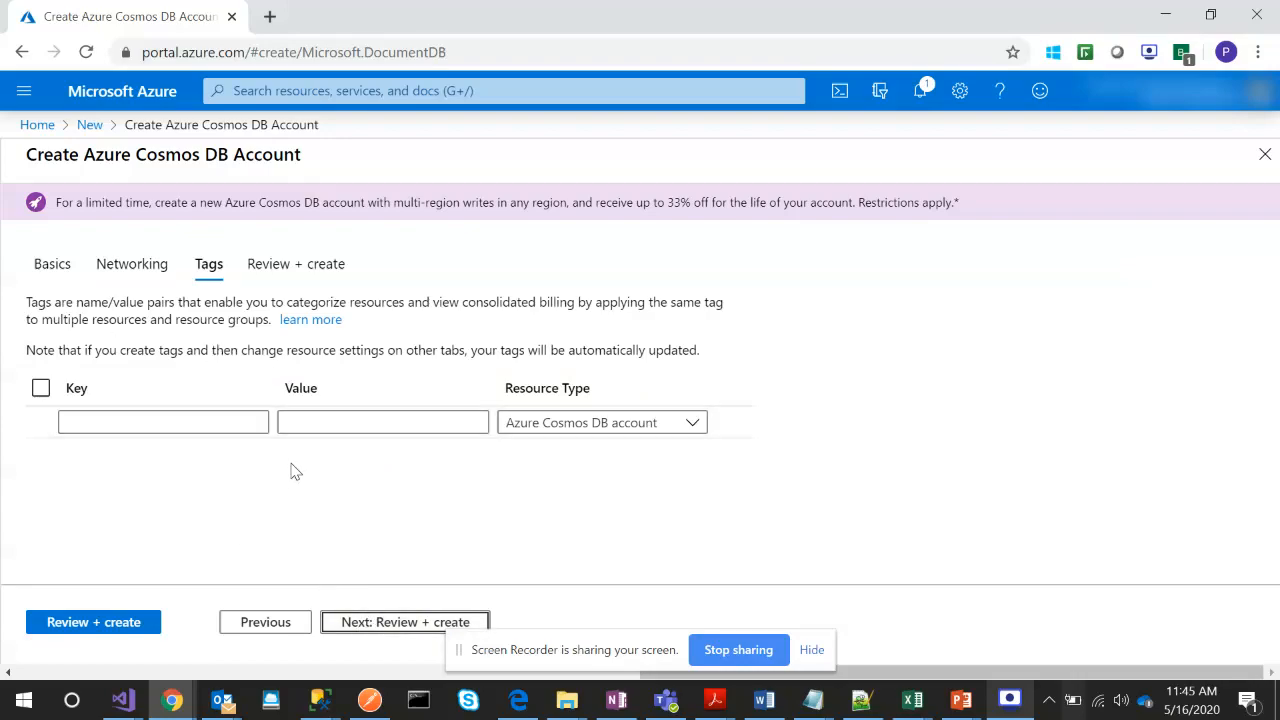
{"action": "left_click", "coordinate": [360, 625]}
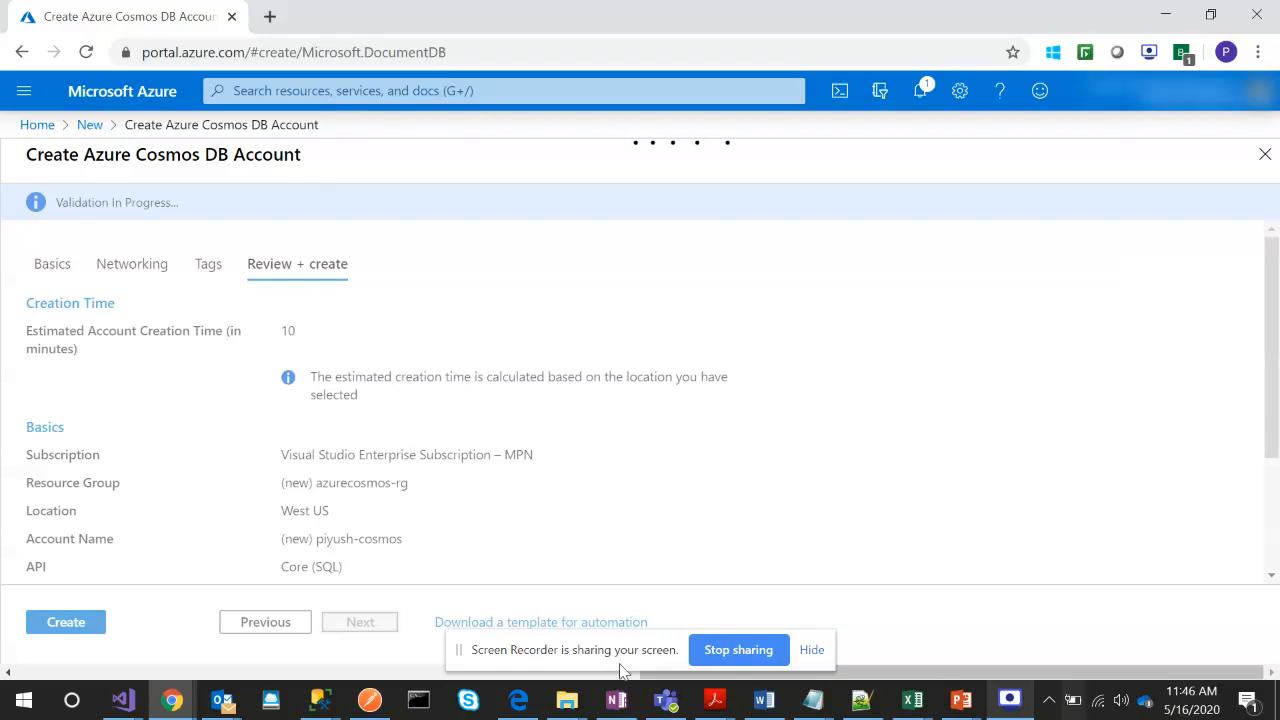
{"action": "left_click", "coordinate": [1009, 699]}
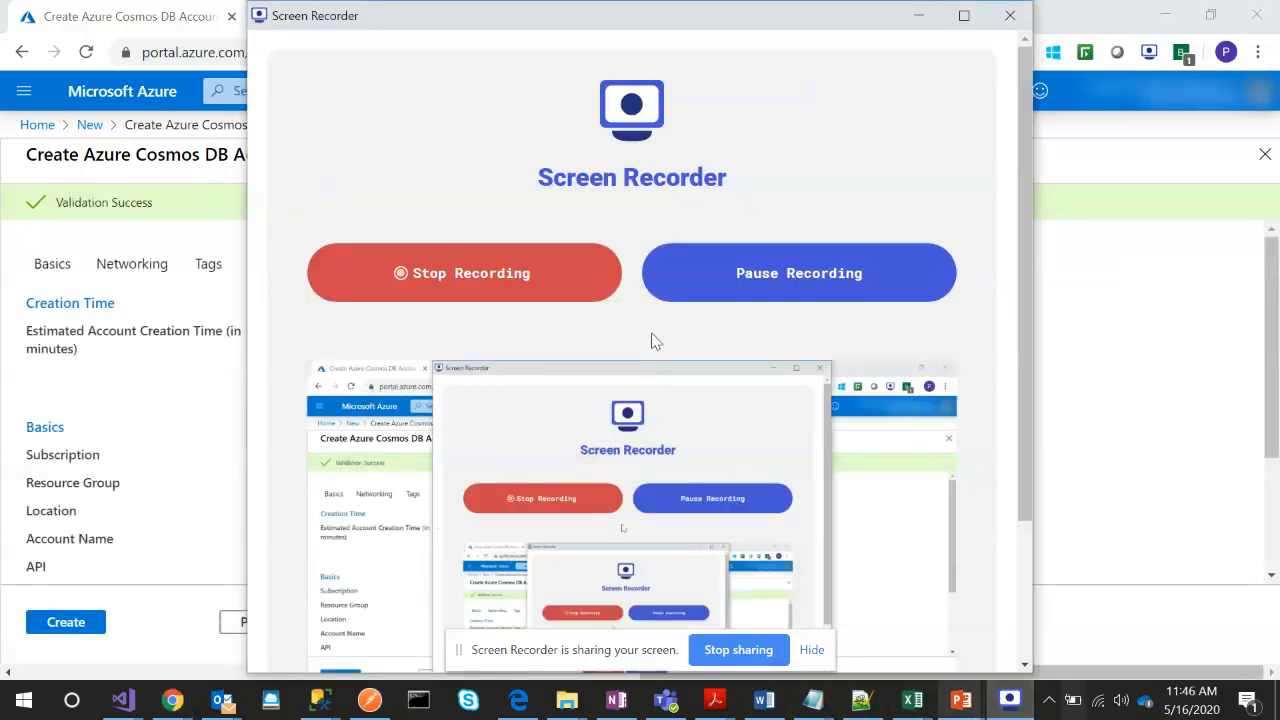
{"action": "left_click", "coordinate": [737, 277]}
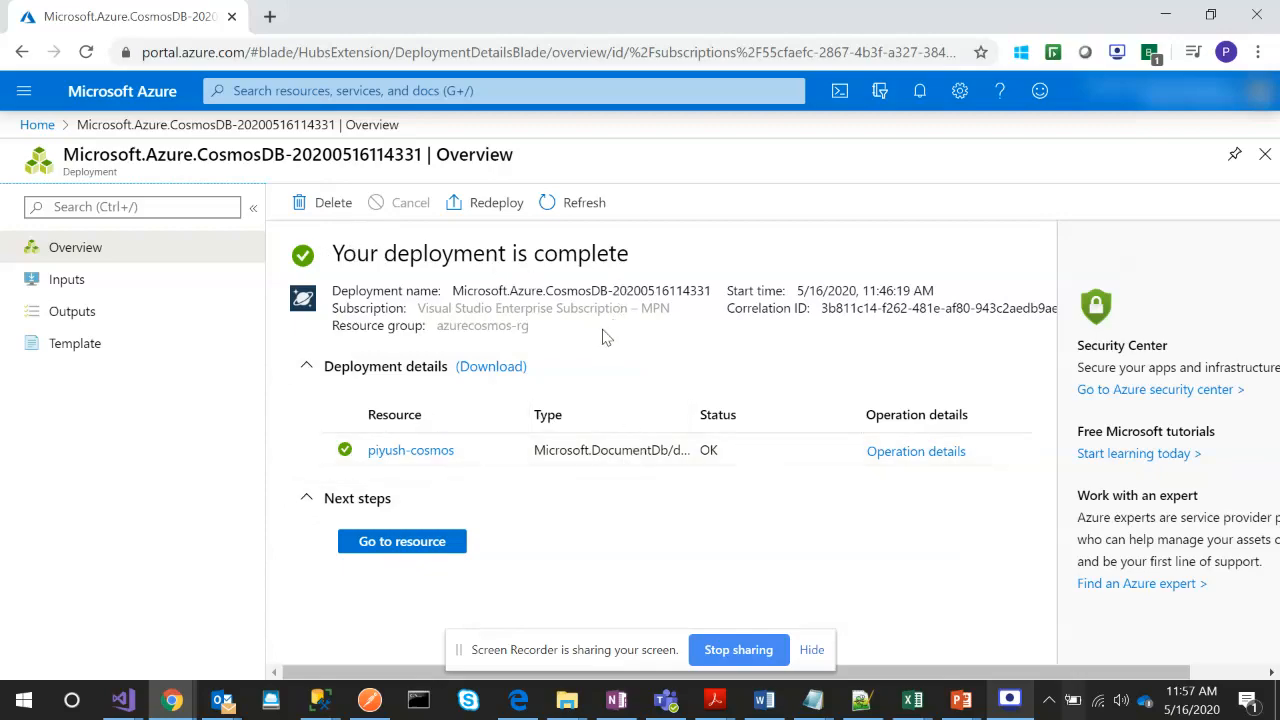
Open the deployed Cosmos DB account and start adding a container from its overview
{"action": "left_click", "coordinate": [380, 545]}
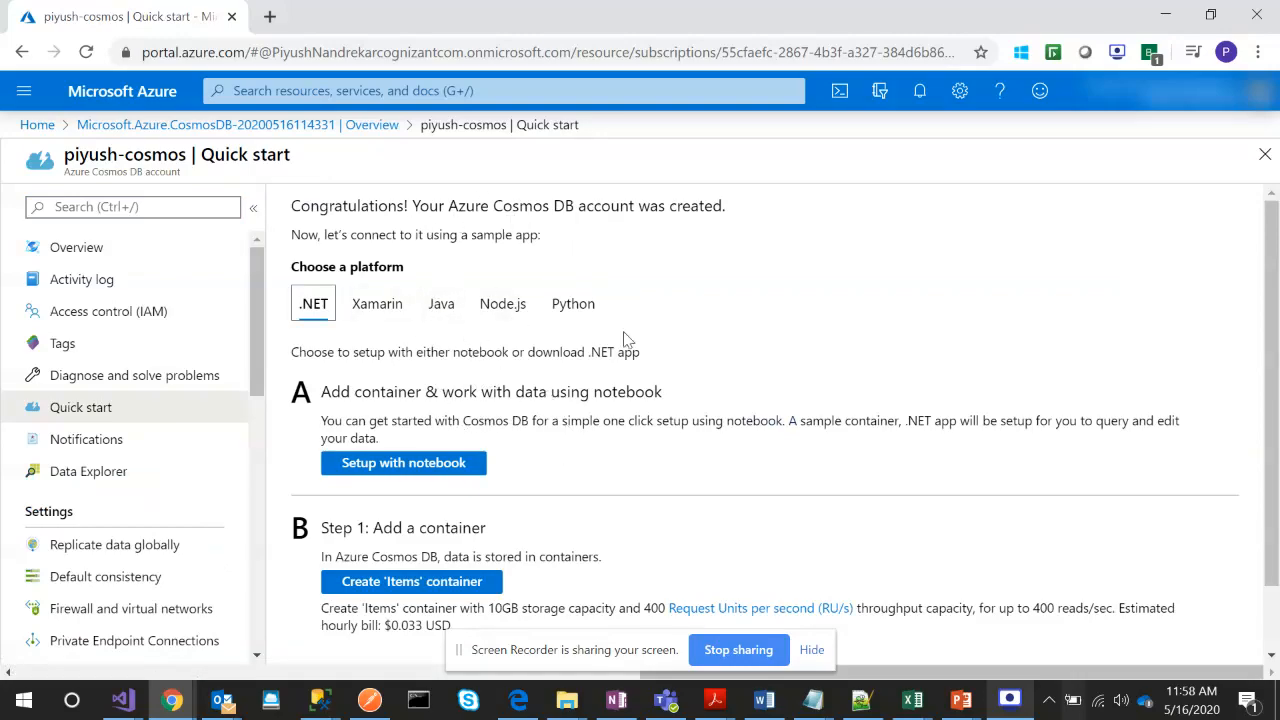
{"action": "scroll", "coordinate": [615, 388], "scroll_direction": "down", "scroll_amount": 1}
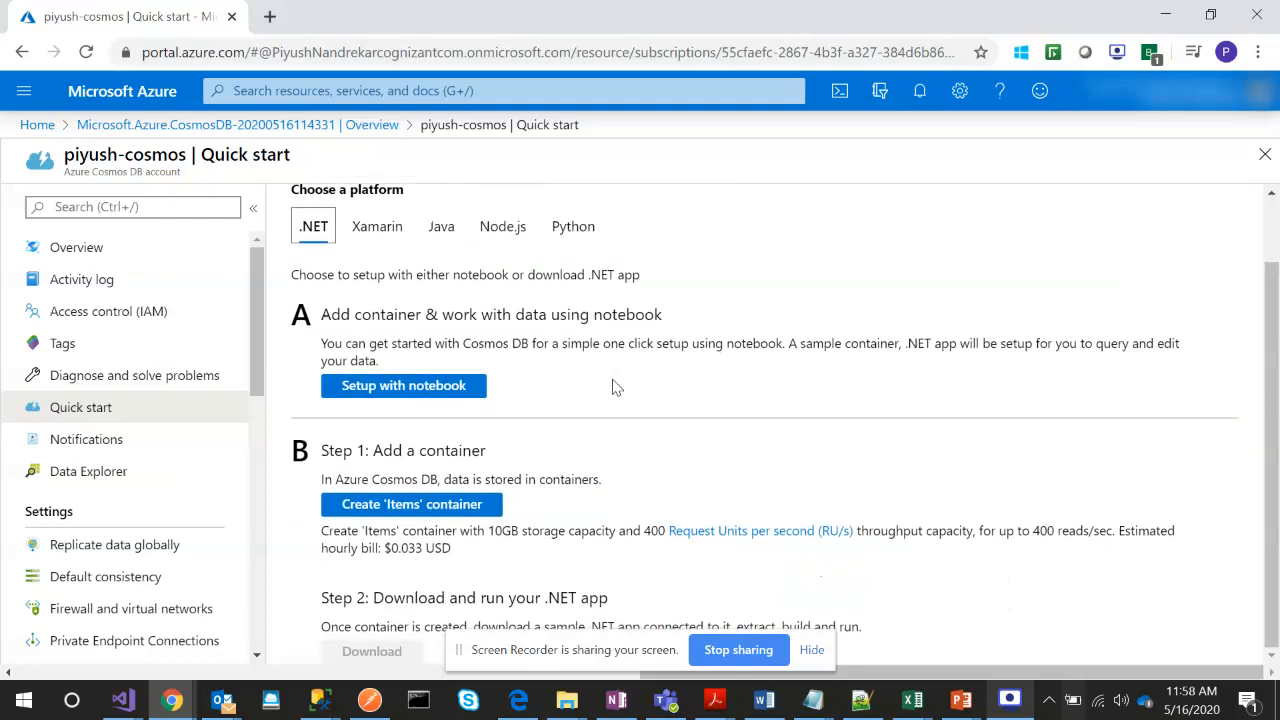
{"action": "scroll", "coordinate": [615, 388], "scroll_direction": "up", "scroll_amount": 1}
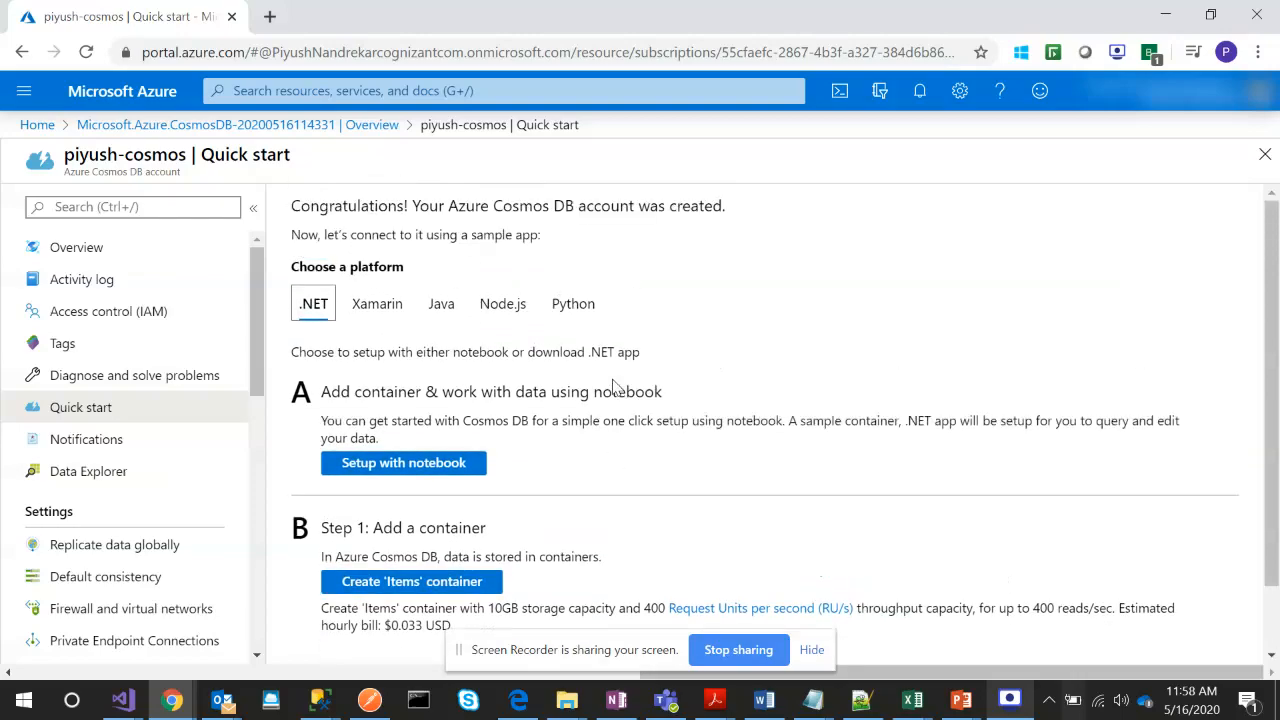
{"action": "left_click", "coordinate": [64, 258]}
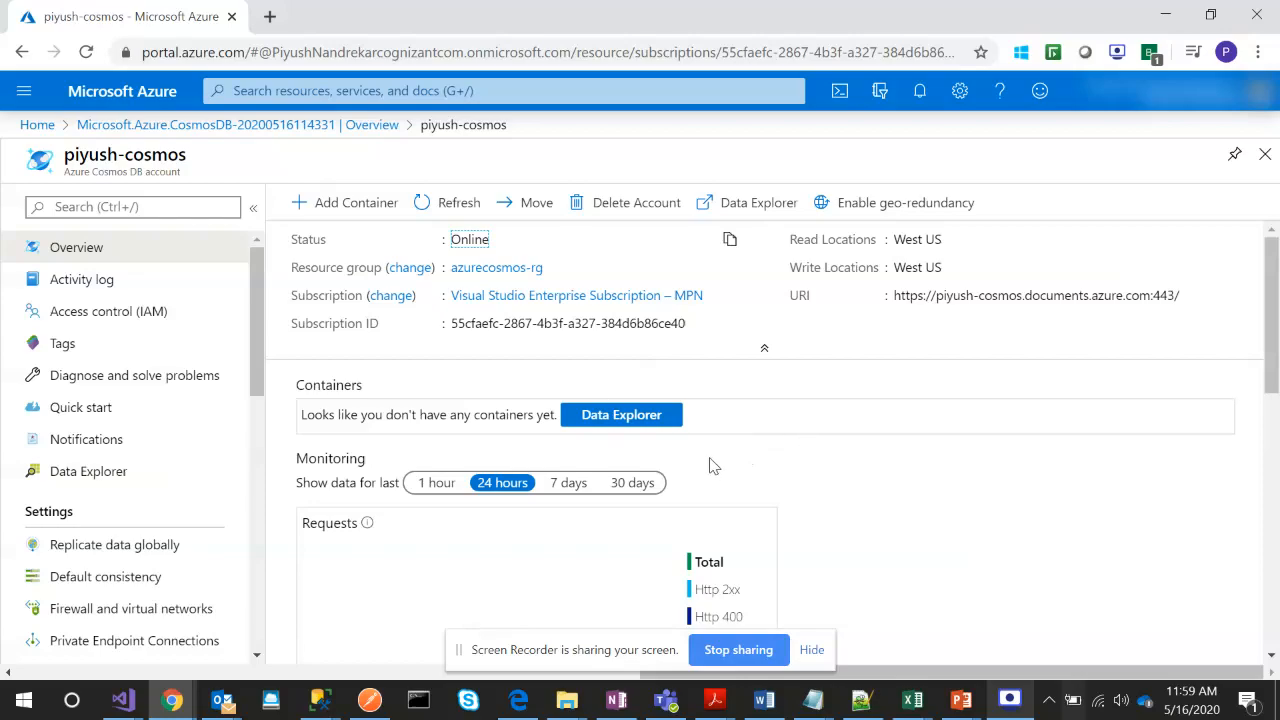
{"action": "left_click", "coordinate": [307, 205]}
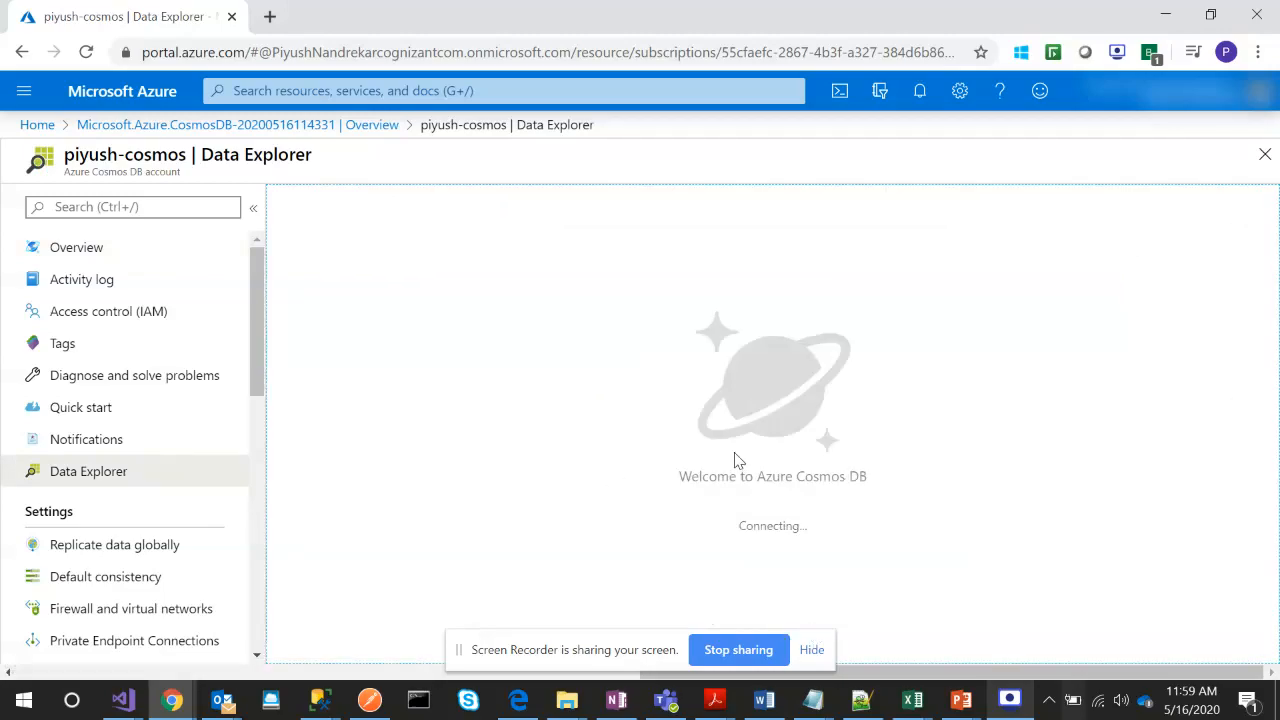
{"action": "left_click", "coordinate": [1018, 708]}
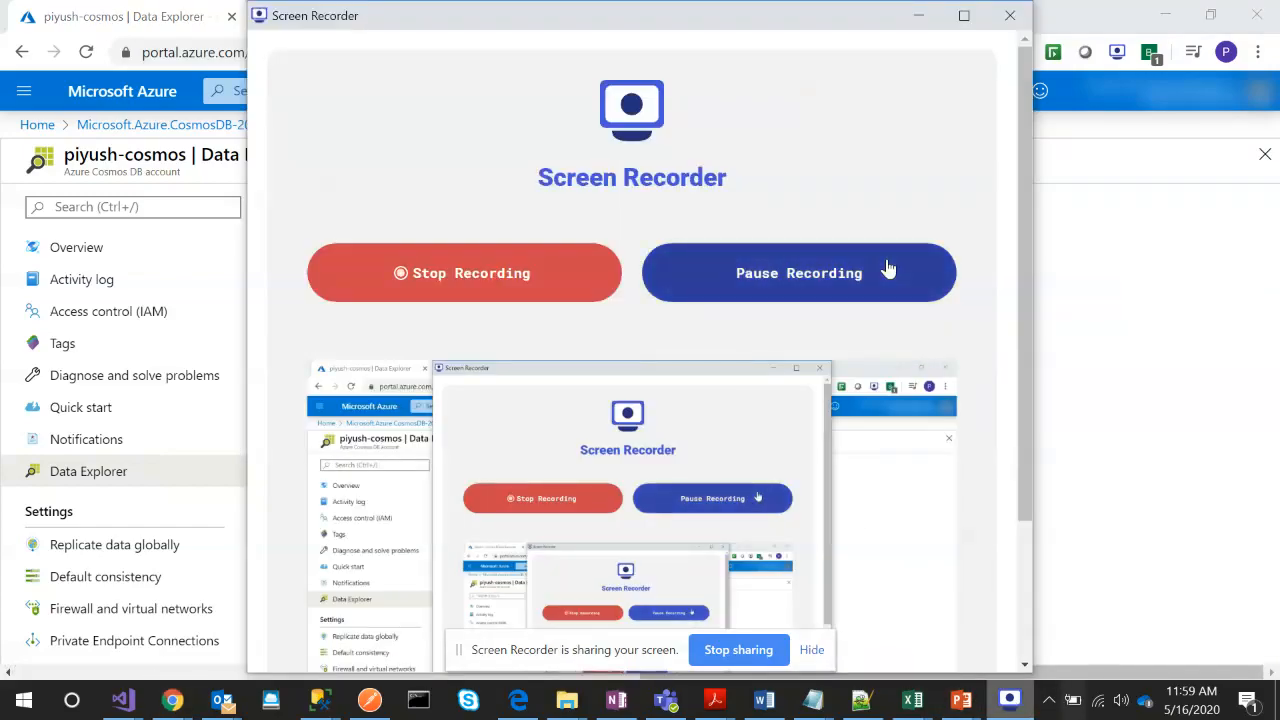
{"action": "left_click", "coordinate": [1062, 334]}
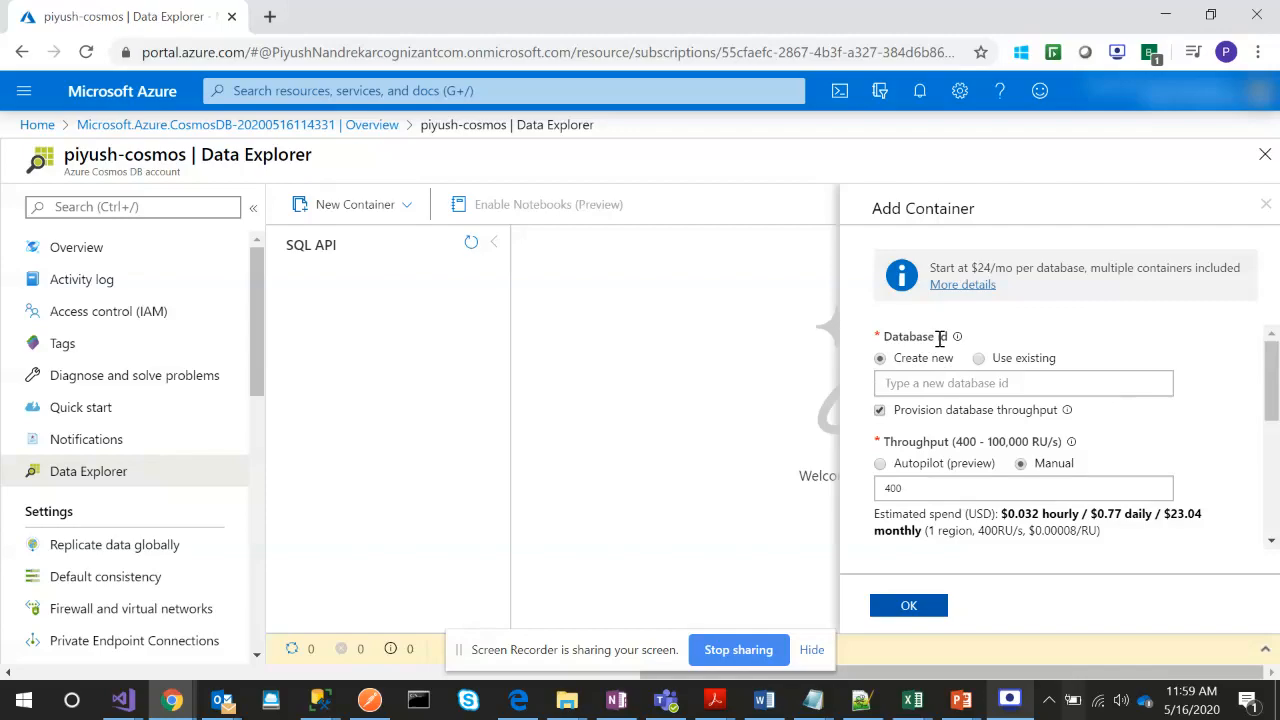
Enter families as the id of the new database for the container
{"action": "left_click", "coordinate": [931, 387]}
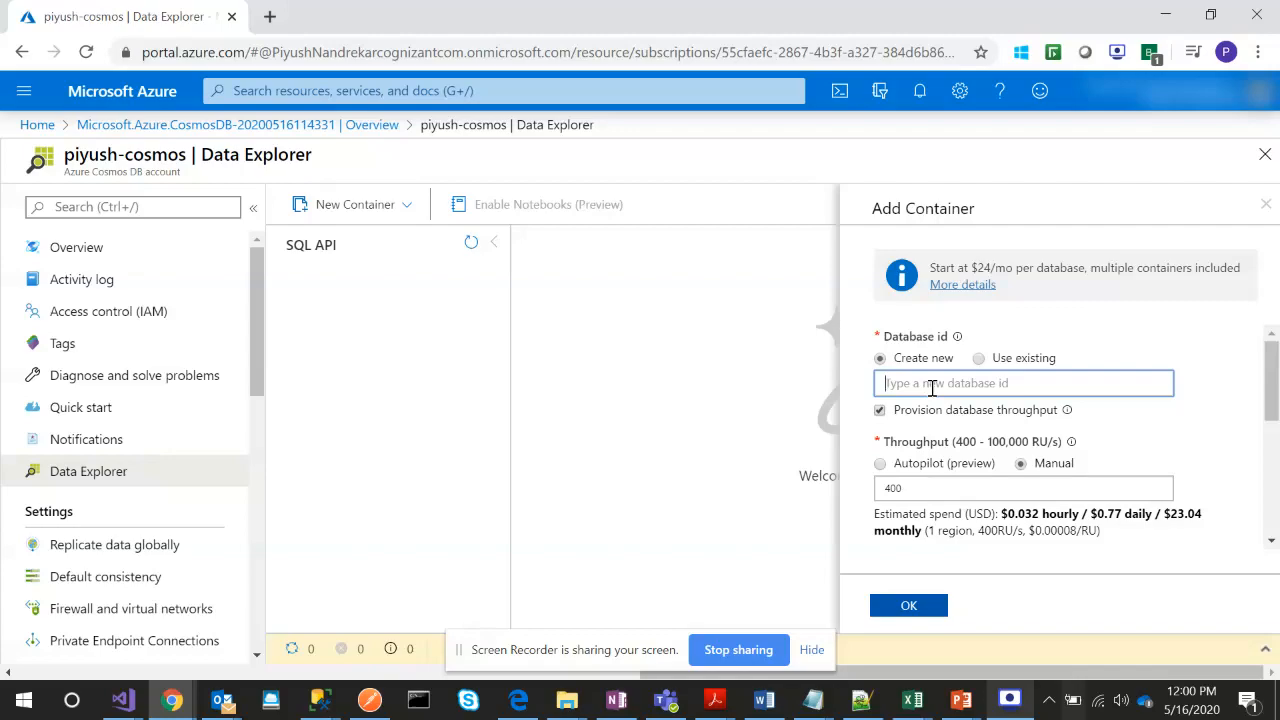
{"action": "type", "text": "families"}
{"action": "key", "text": "BackSpace"}
{"action": "key", "text": "BackSpace"}
{"action": "type", "text": "es"}
Examine the new container's database throughput, container id and indexing settings
{"action": "scroll", "coordinate": [961, 440], "scroll_direction": "down", "scroll_amount": 2}
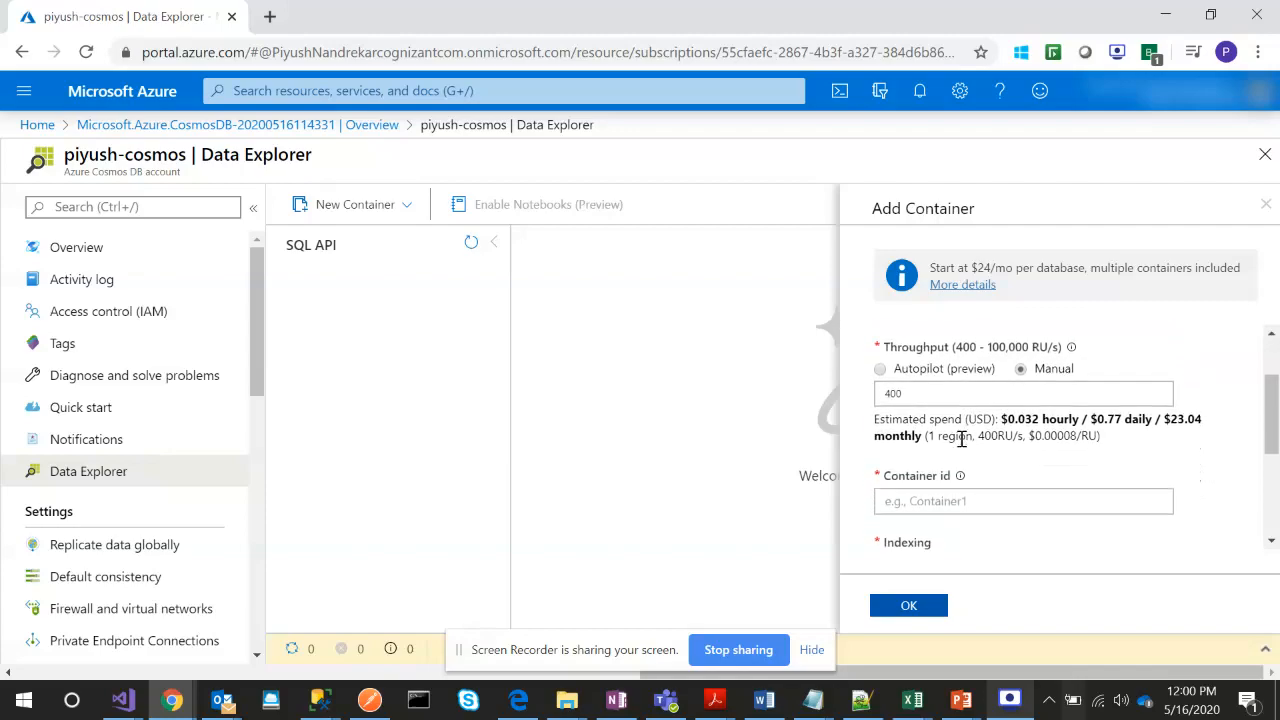
{"action": "scroll", "coordinate": [961, 440], "scroll_direction": "up", "scroll_amount": 1}
{"action": "scroll", "coordinate": [961, 440], "scroll_direction": "up", "scroll_amount": 1}
{"action": "scroll", "coordinate": [961, 440], "scroll_direction": "down", "scroll_amount": 1}
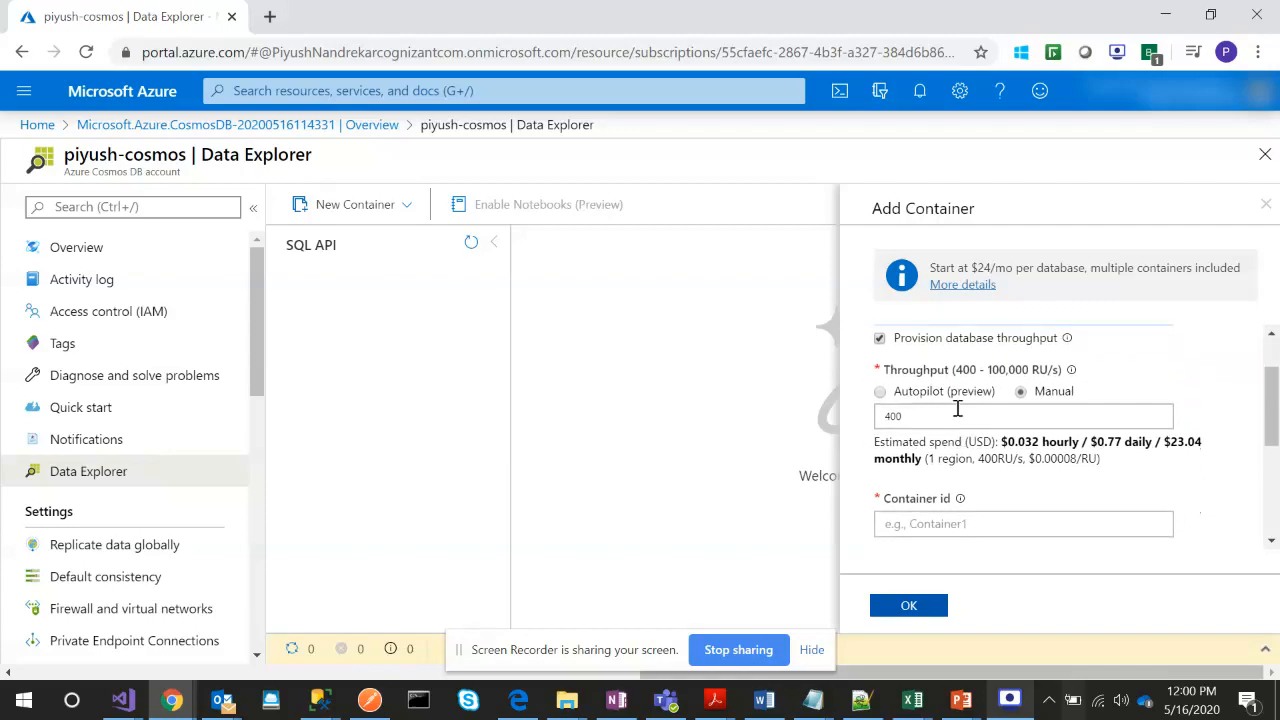
{"action": "left_click", "coordinate": [937, 413]}
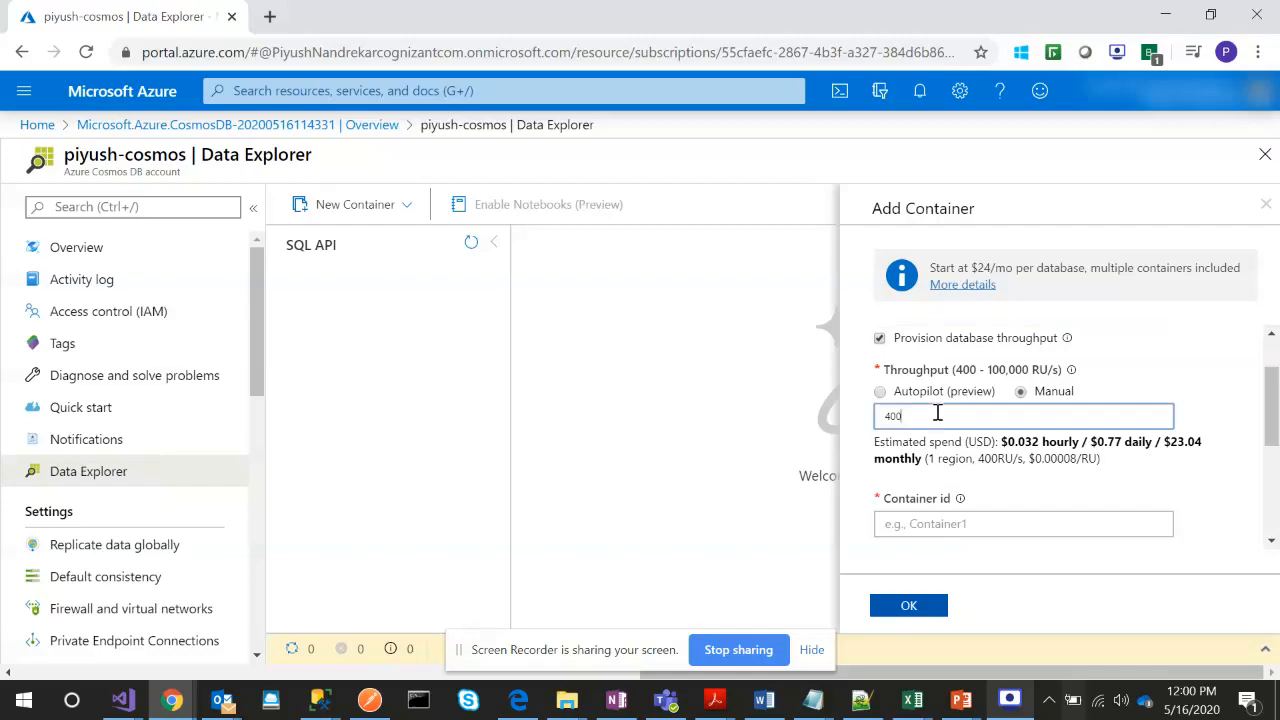
{"action": "left_click", "coordinate": [931, 523]}
{"action": "scroll", "coordinate": [931, 523], "scroll_direction": "down", "scroll_amount": 1}
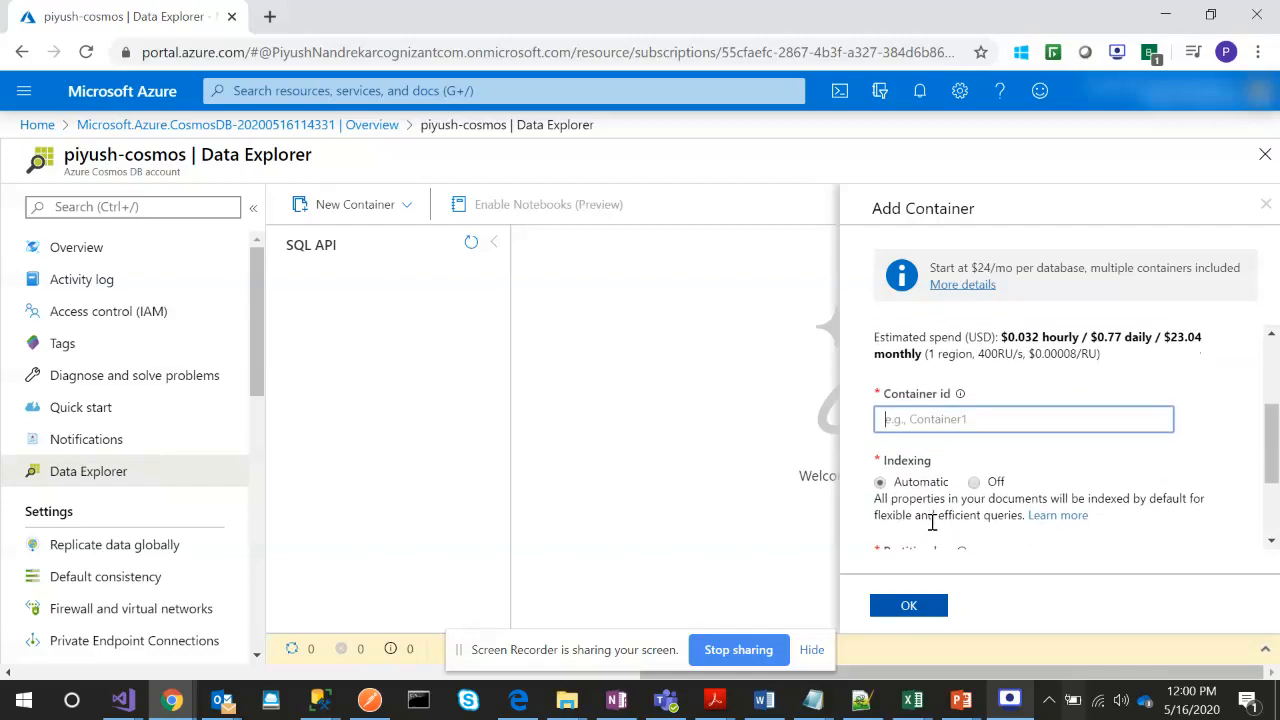
{"action": "scroll", "coordinate": [931, 523], "scroll_direction": "up", "scroll_amount": 1}
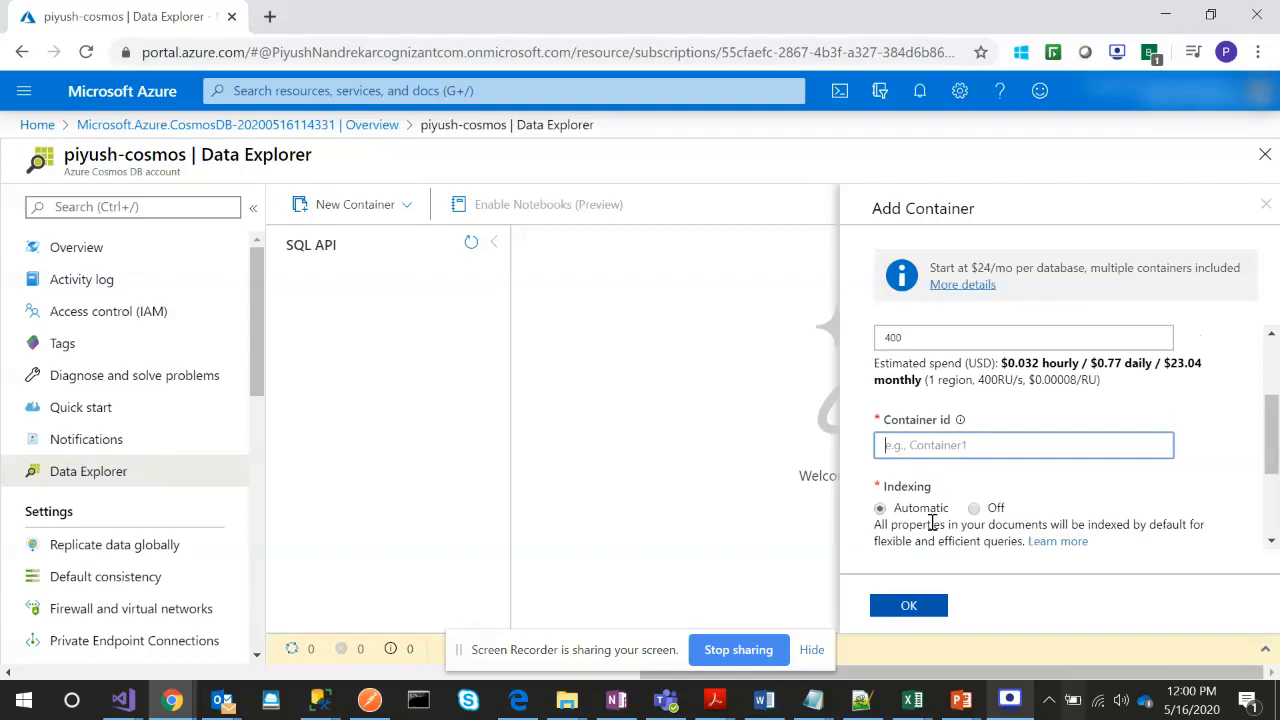
{"action": "scroll", "coordinate": [931, 523], "scroll_direction": "up", "scroll_amount": 1}
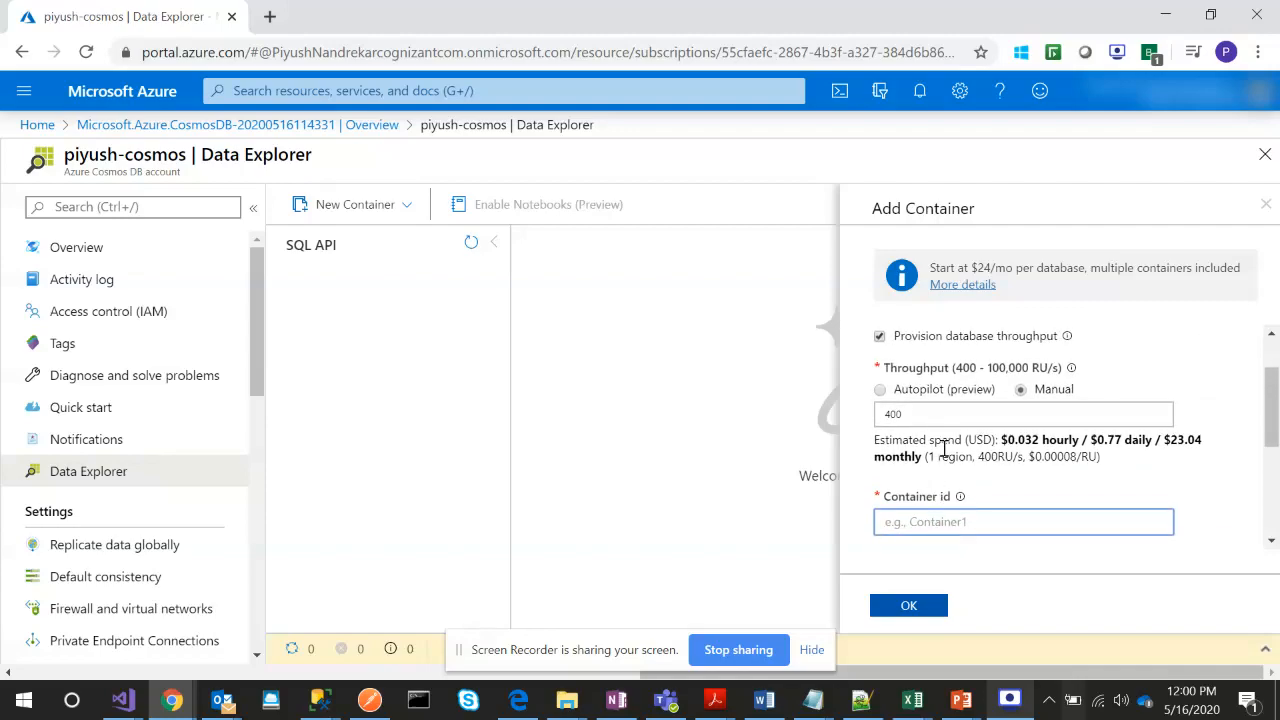
{"action": "scroll", "coordinate": [930, 394], "scroll_direction": "up", "scroll_amount": 1}
{"action": "scroll", "coordinate": [932, 393], "scroll_direction": "down", "scroll_amount": 1}
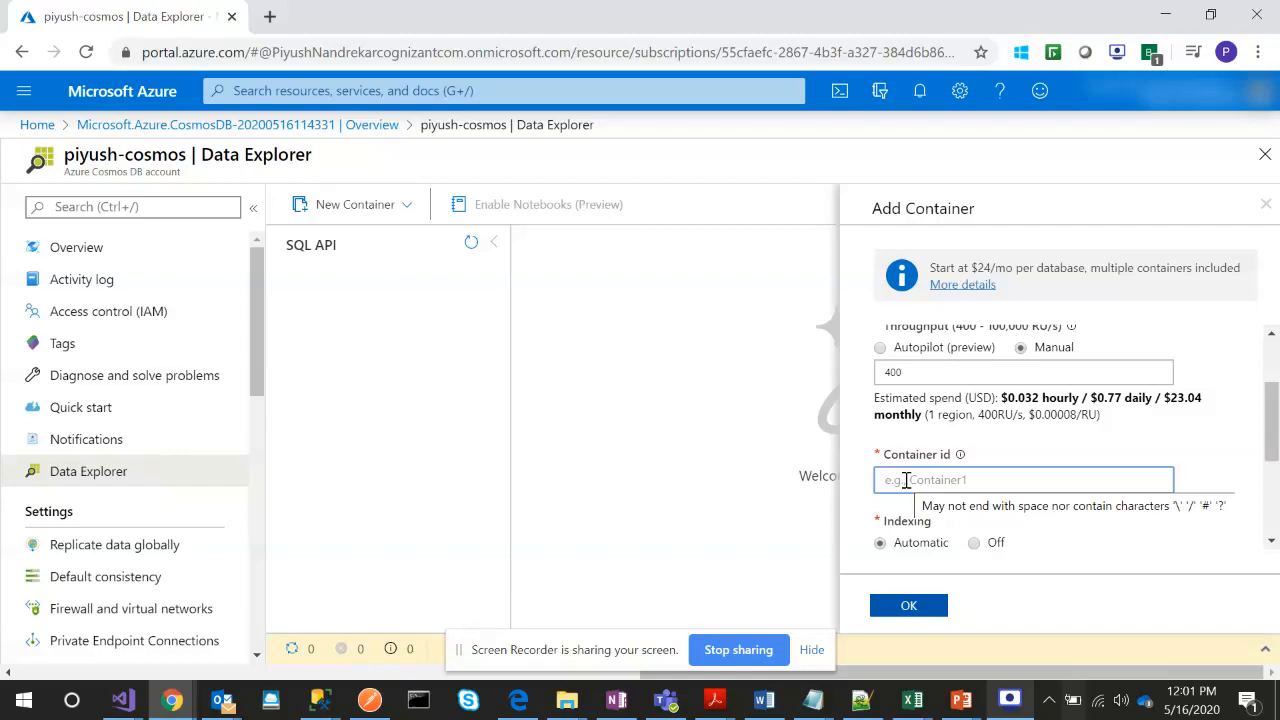
Enter /address/zipcode as the container id, and try a manual database throughput of 800 RU/s before restoring it to 400
{"action": "type", "text": "/a"}
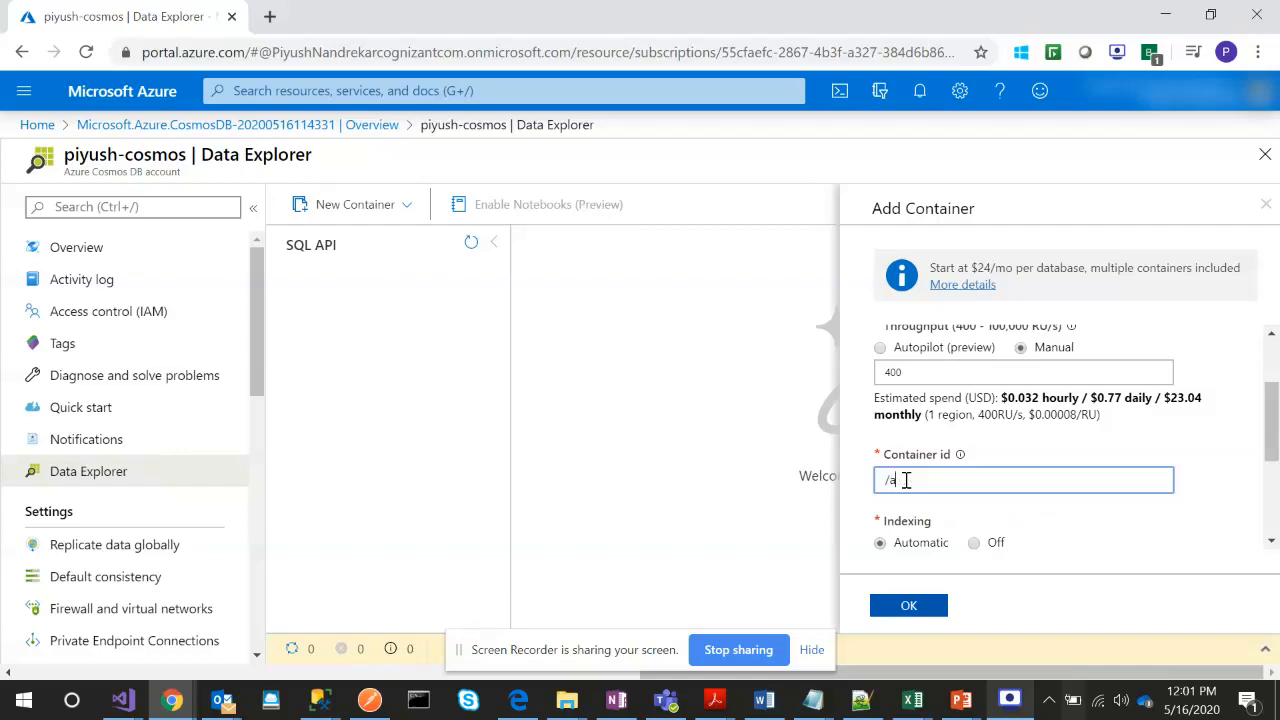
{"action": "type", "text": "ddress/zipcode"}
{"action": "left_click", "coordinate": [943, 376]}
{"action": "scroll", "coordinate": [943, 376], "scroll_direction": "up", "scroll_amount": 2}
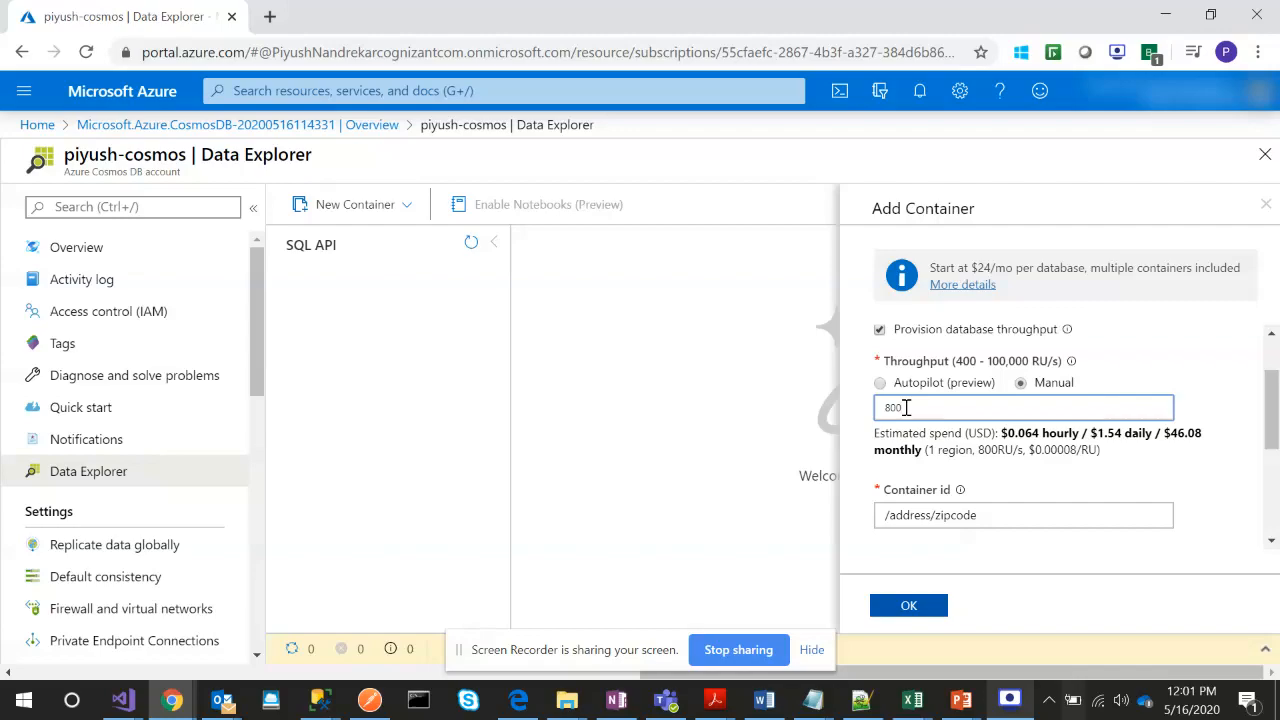
{"action": "key", "text": "BackSpace"}
{"action": "key", "text": "BackSpace"}
{"action": "key", "text": "BackSpace"}
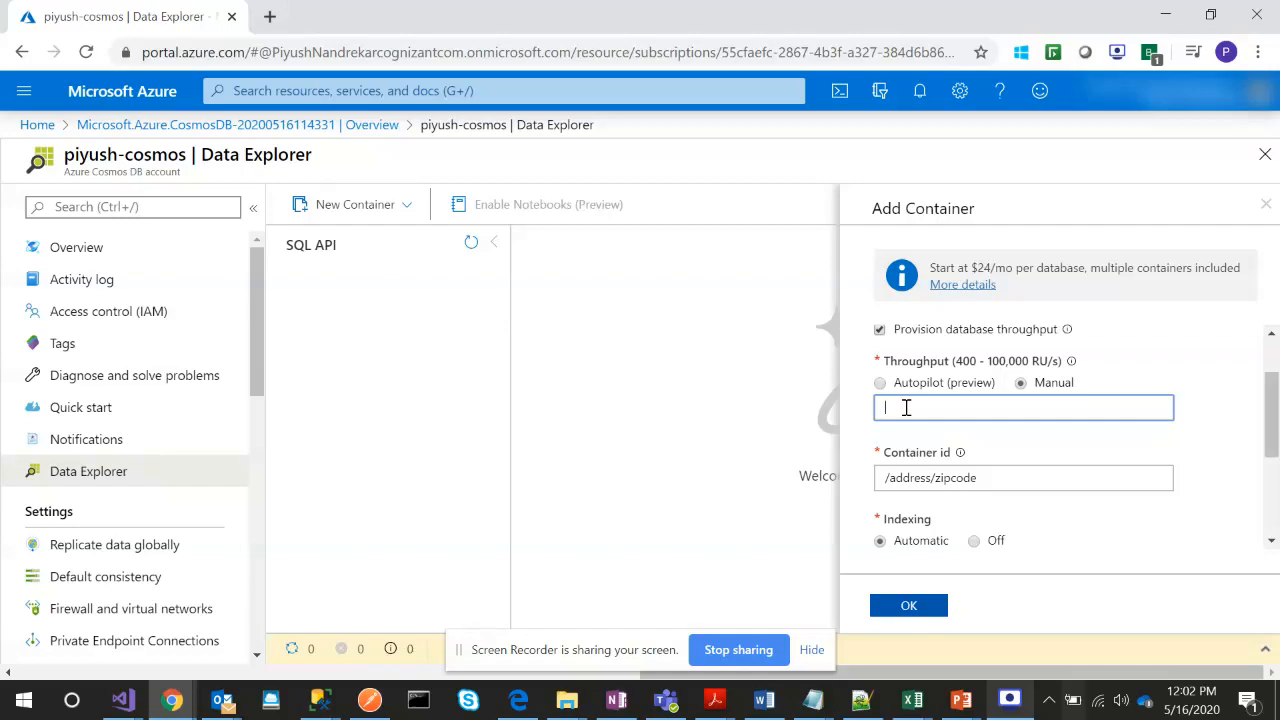
{"action": "type", "text": "400"}
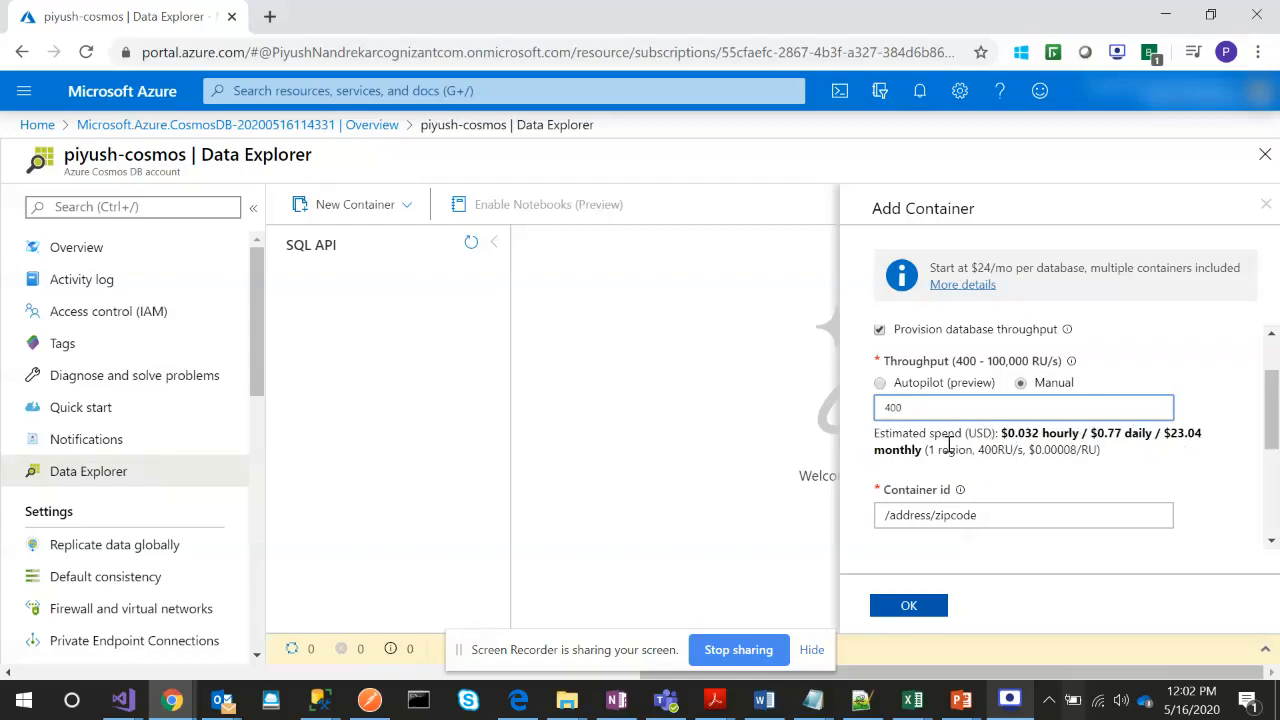
Replace the container id with family
{"action": "scroll", "coordinate": [957, 467], "scroll_direction": "down", "scroll_amount": 3}
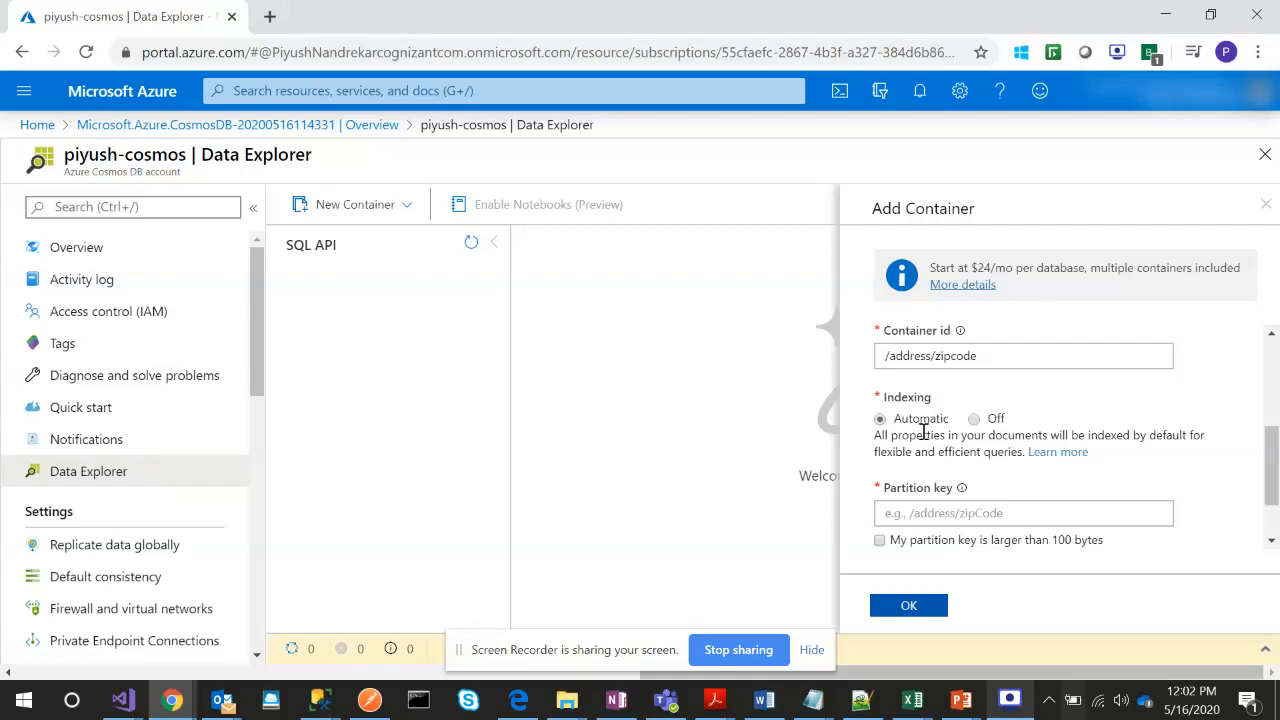
{"action": "scroll", "coordinate": [922, 432], "scroll_direction": "down", "scroll_amount": 1}
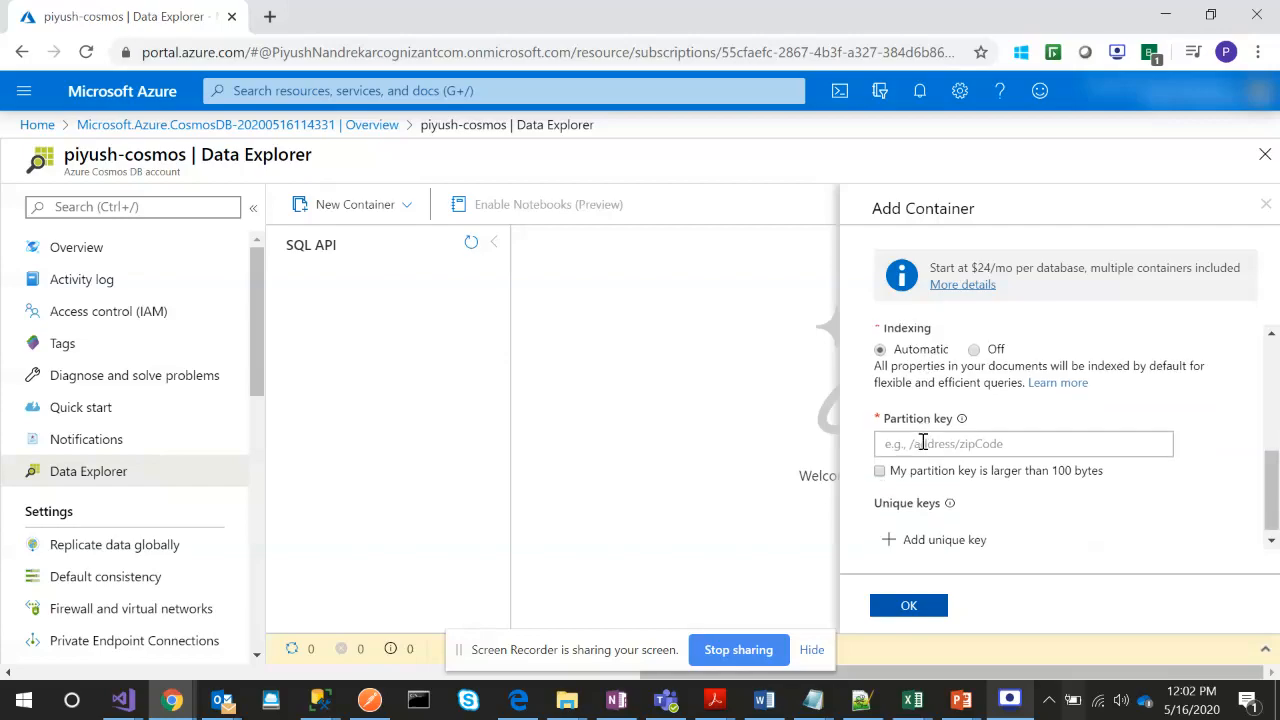
{"action": "scroll", "coordinate": [922, 432], "scroll_direction": "up", "scroll_amount": 2}
{"action": "left_click", "coordinate": [983, 438]}
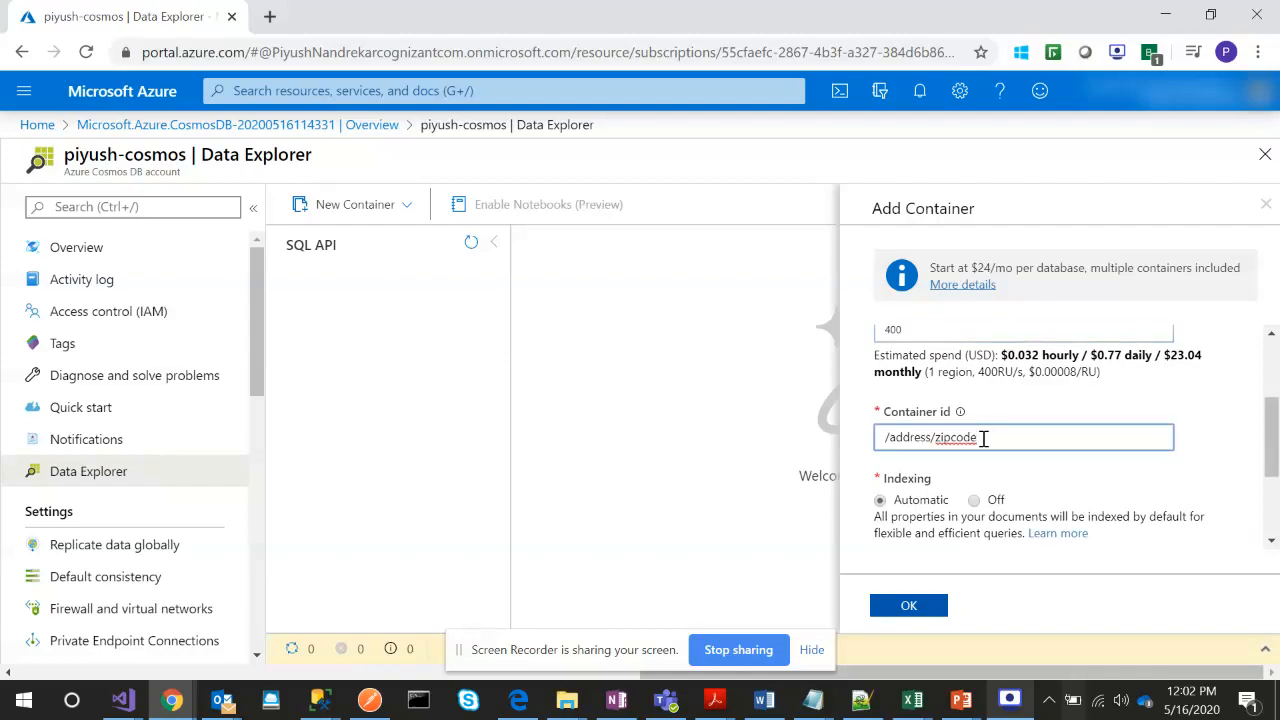
{"action": "key", "text": "ctrl+a"}
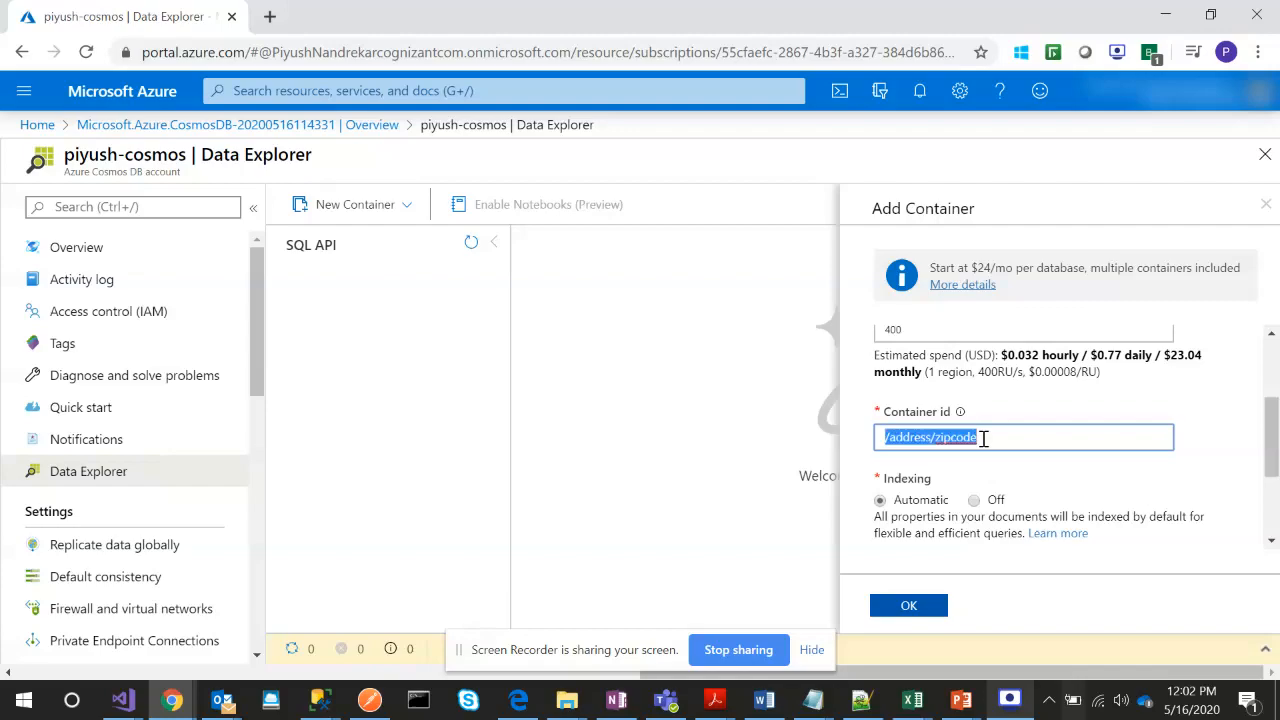
{"action": "type", "text": "famil"}
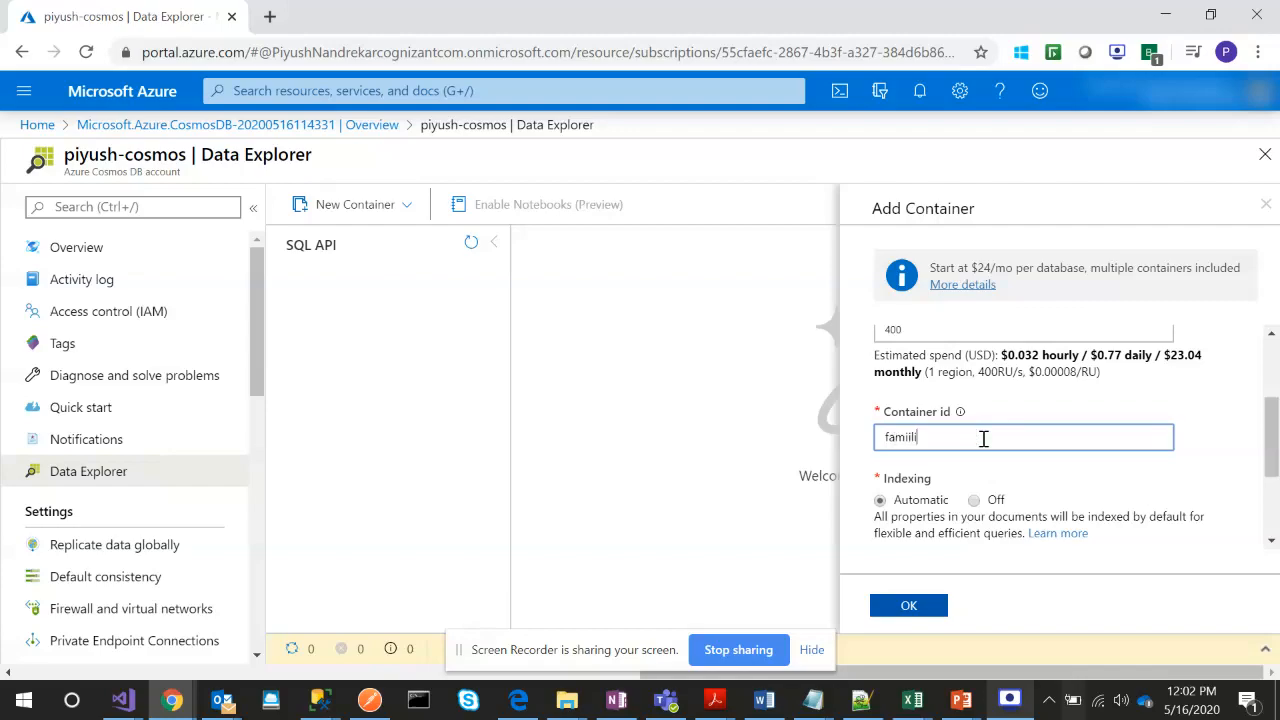
{"action": "type", "text": "y"}
Enter /address/zipcode as the container's partition key
{"action": "scroll", "coordinate": [984, 438], "scroll_direction": "down", "scroll_amount": 2}
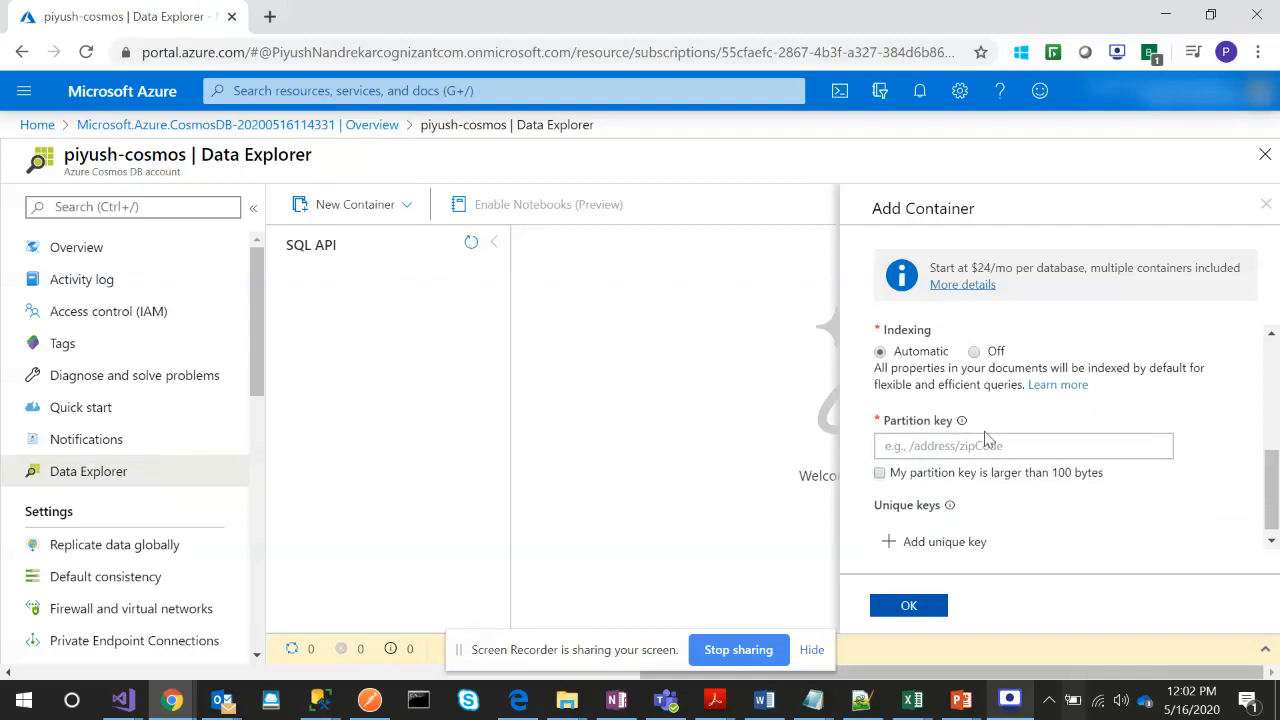
{"action": "left_click", "coordinate": [982, 445]}
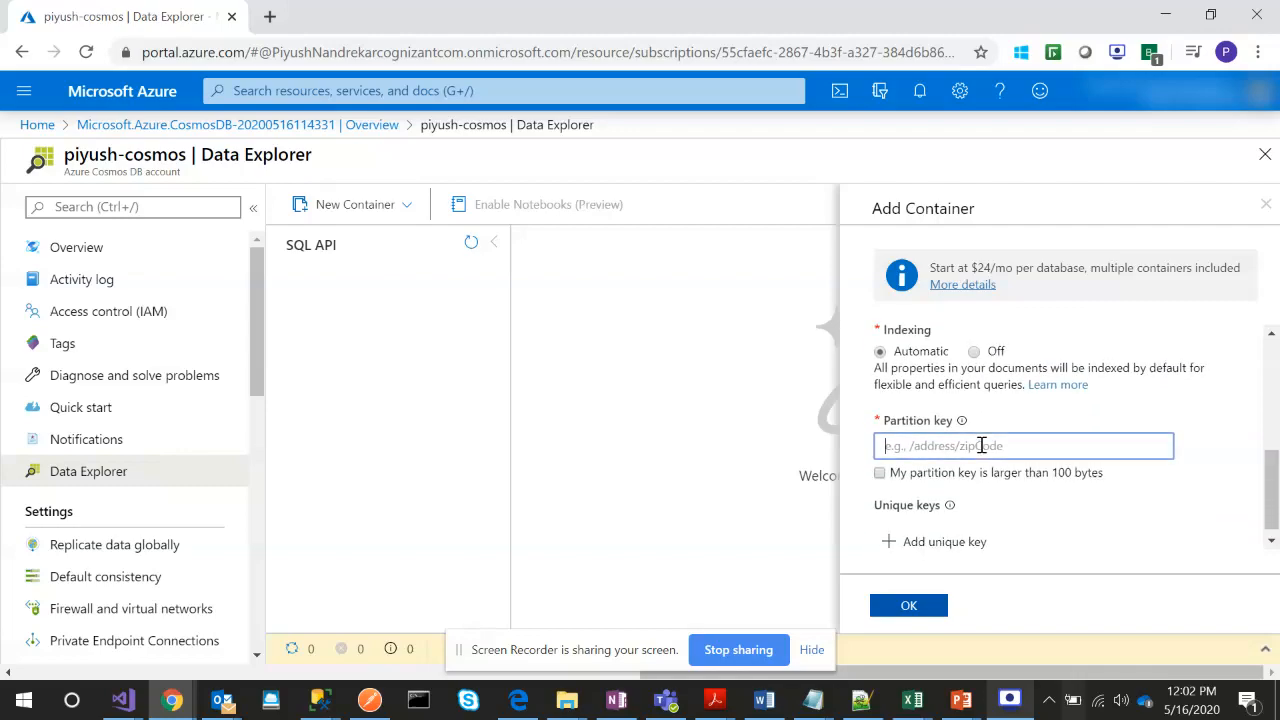
{"action": "type", "text": "/address/zipcode"}
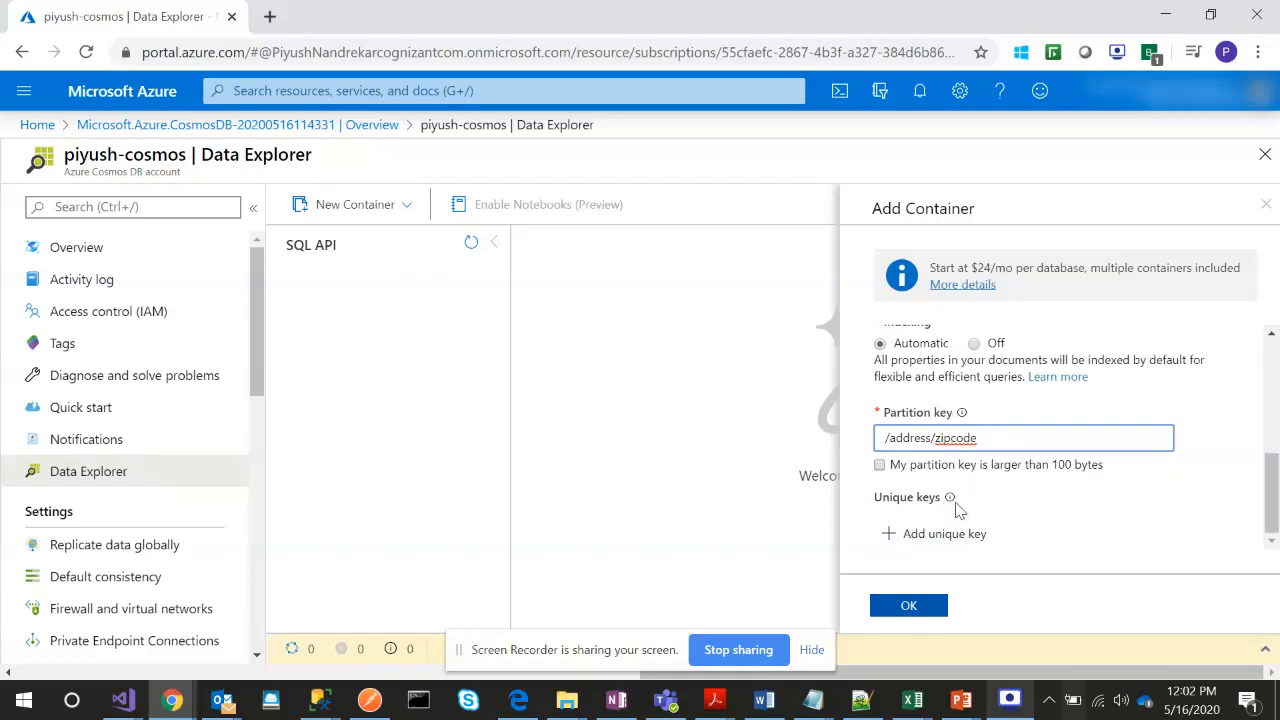
Review the container id, database id and throughput settings, and create the container
{"action": "scroll", "coordinate": [957, 510], "scroll_direction": "up", "scroll_amount": 3}
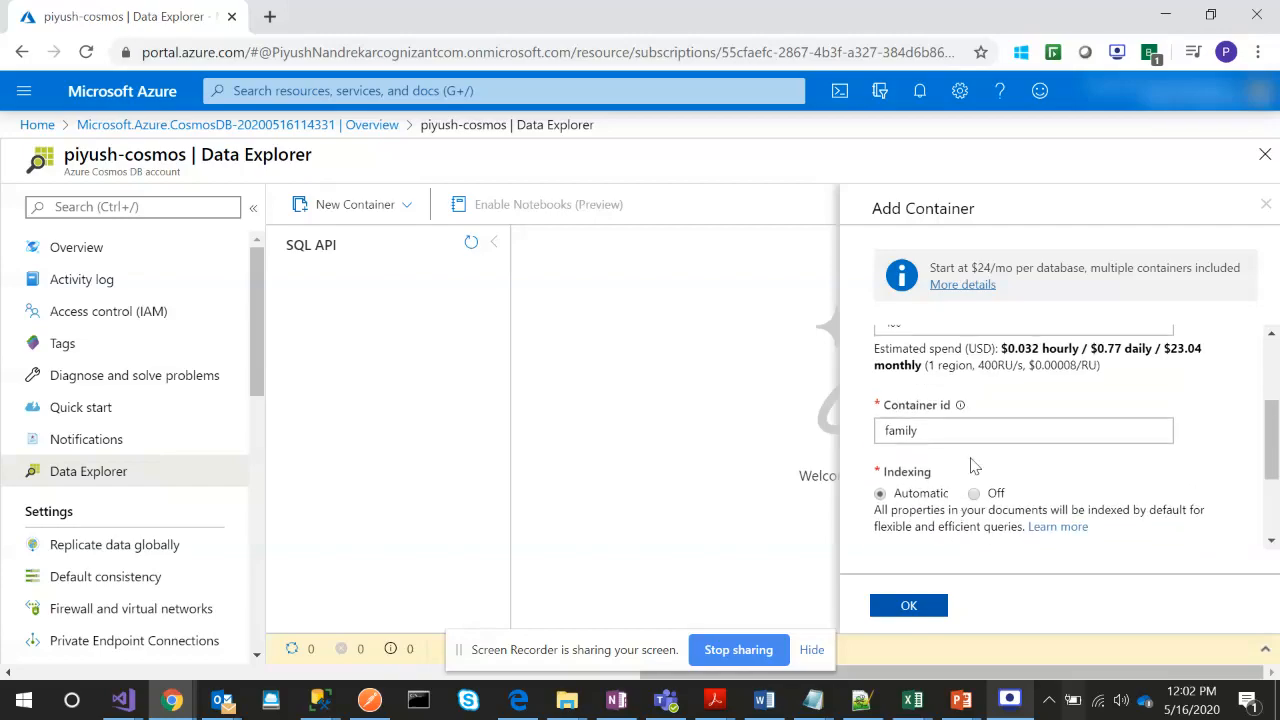
{"action": "mouse_move", "coordinate": [962, 406]}
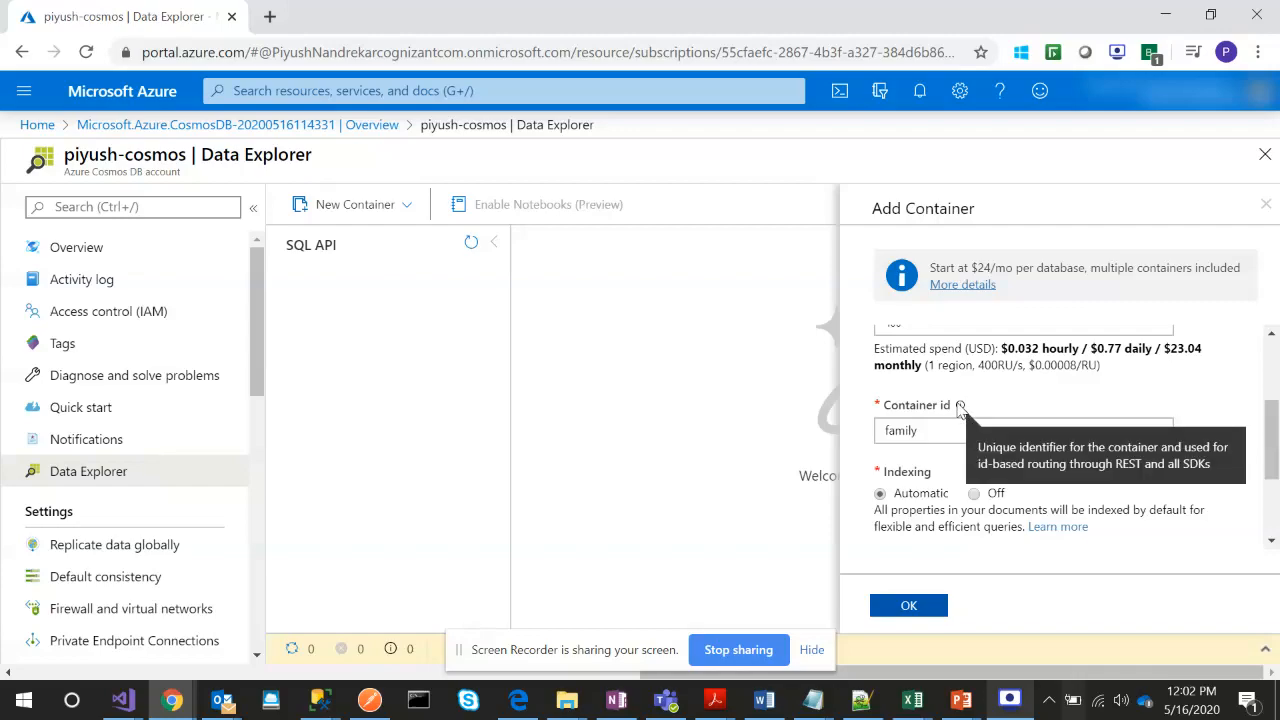
{"action": "scroll", "coordinate": [935, 400], "scroll_direction": "up", "scroll_amount": 2}
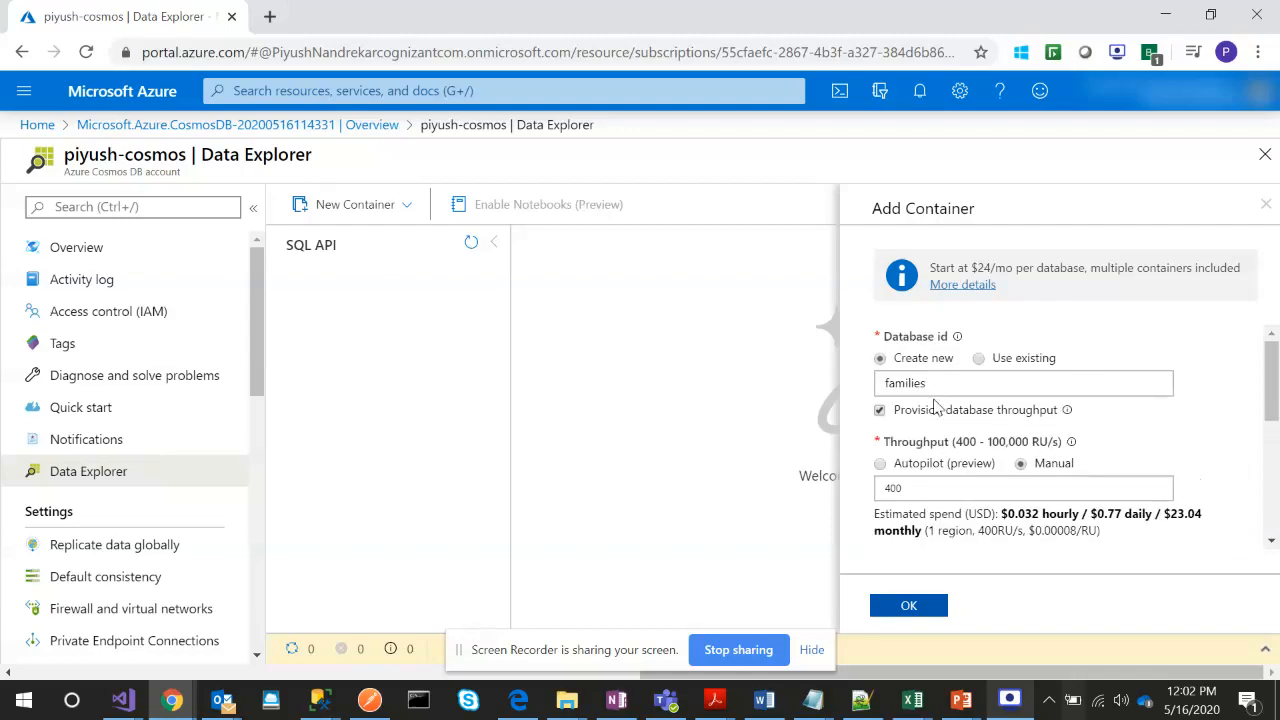
{"action": "scroll", "coordinate": [935, 405], "scroll_direction": "down", "scroll_amount": 5}
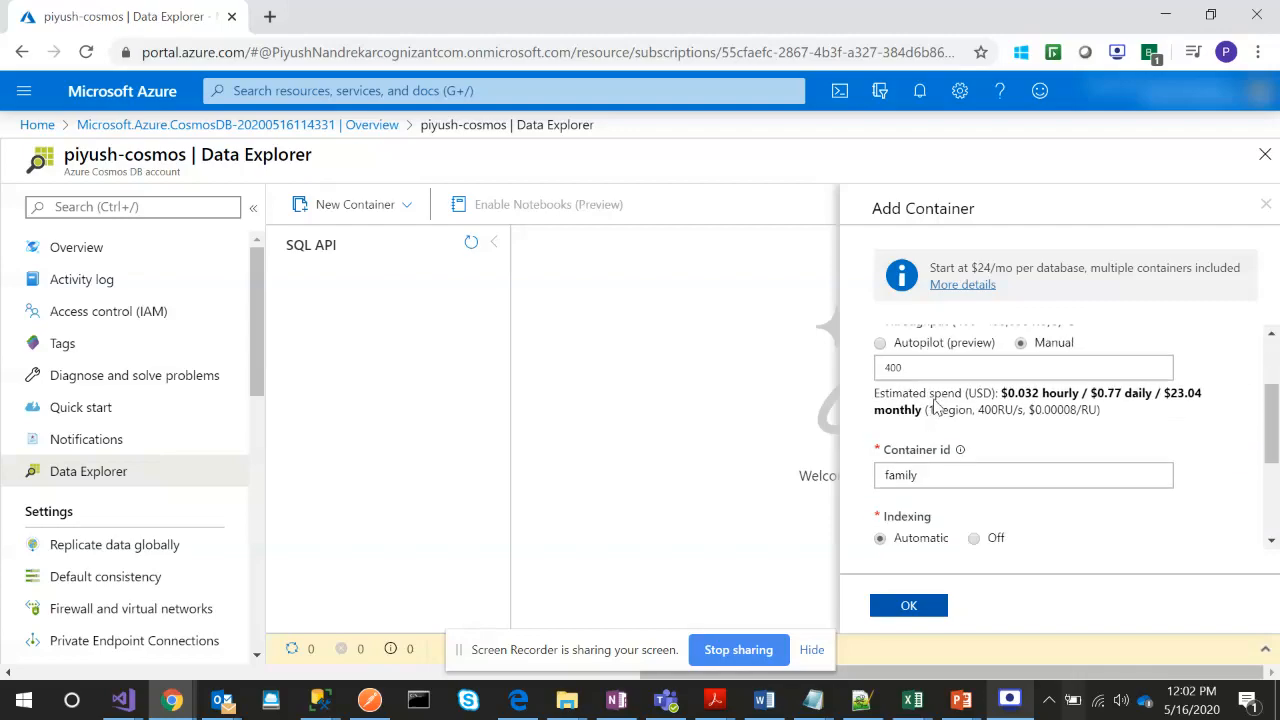
{"action": "scroll", "coordinate": [935, 400], "scroll_direction": "up", "scroll_amount": 3}
{"action": "scroll", "coordinate": [935, 400], "scroll_direction": "down", "scroll_amount": 3}
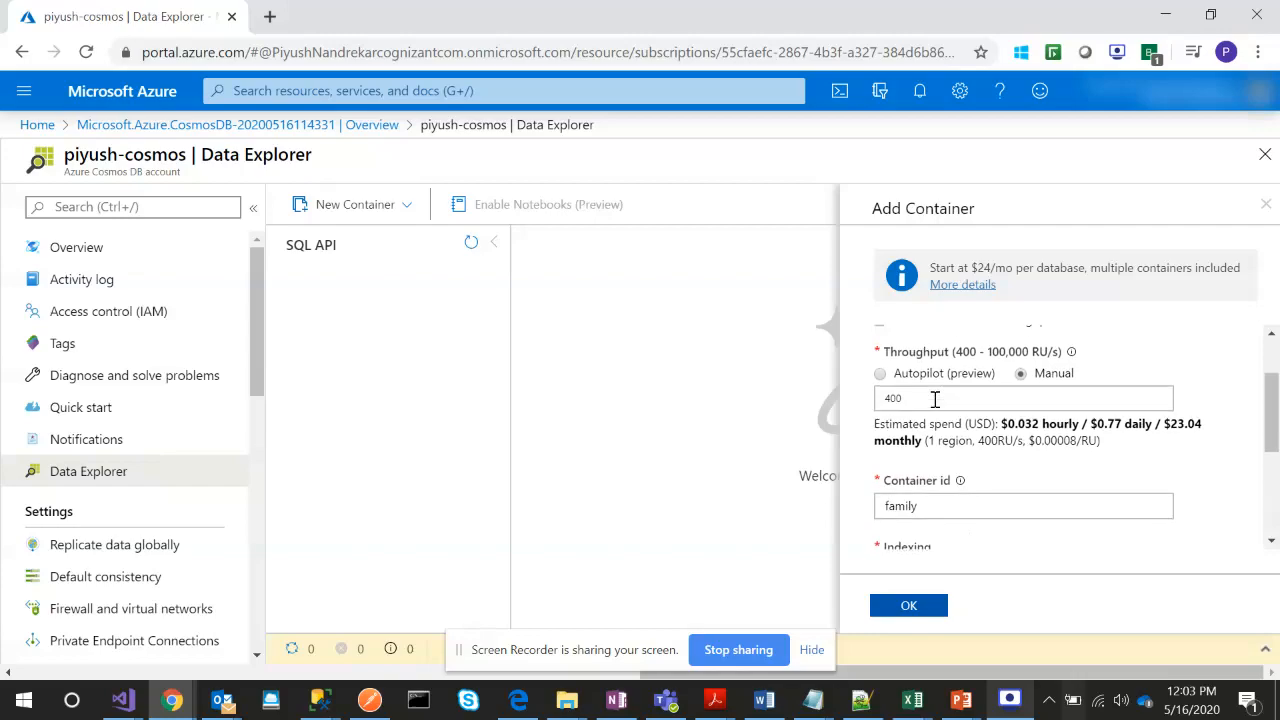
{"action": "left_click", "coordinate": [919, 622]}
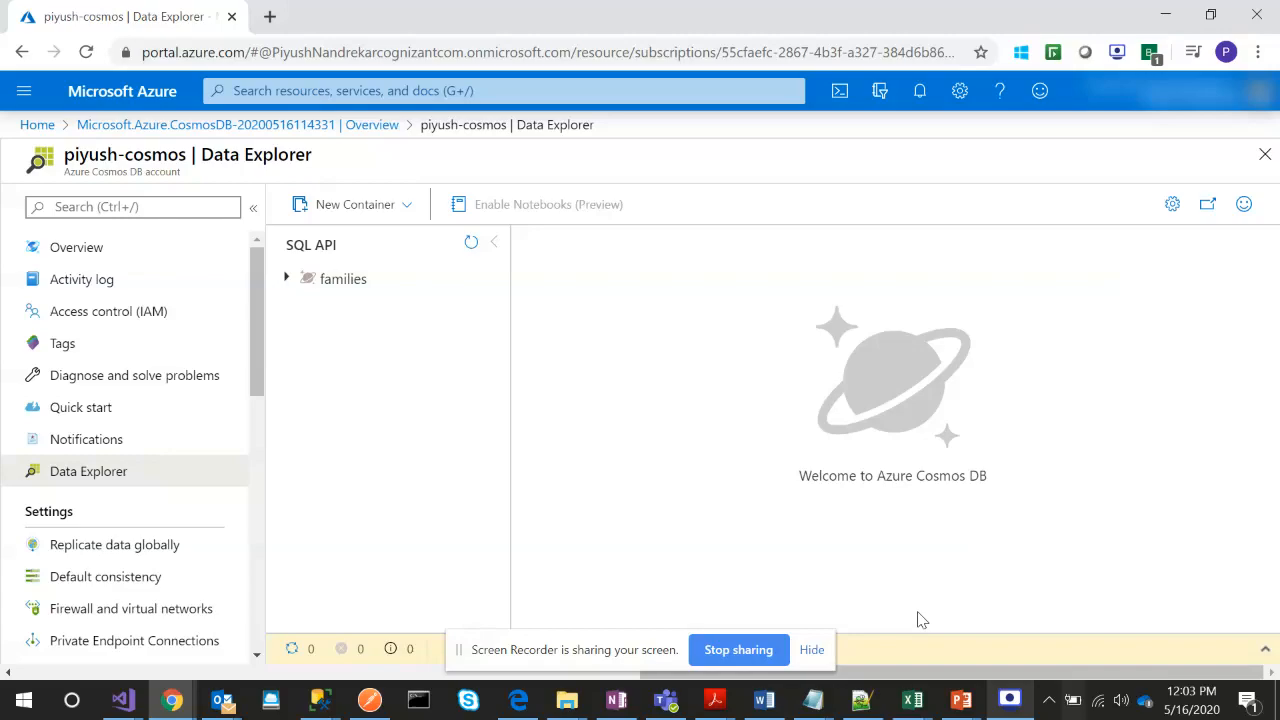
Open the items of the family container in the families database and start a new item
{"action": "left_click", "coordinate": [294, 285]}
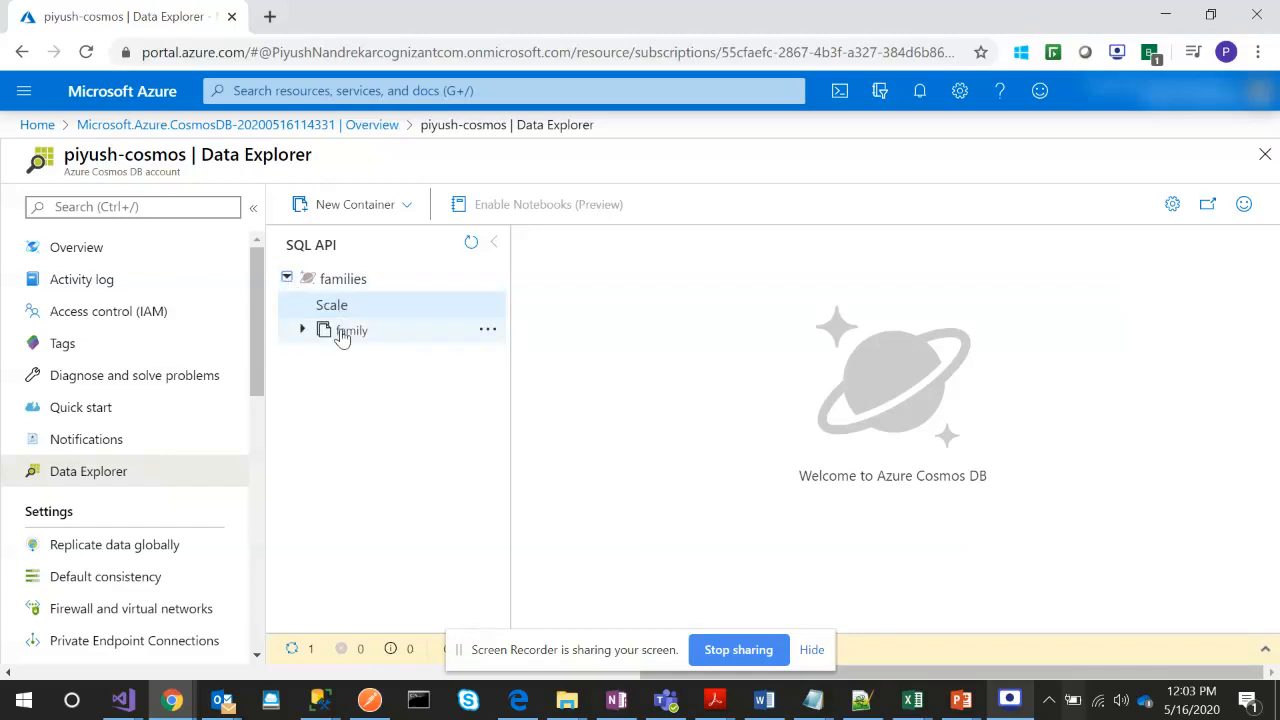
{"action": "left_click", "coordinate": [340, 333]}
{"action": "left_click", "coordinate": [356, 360]}
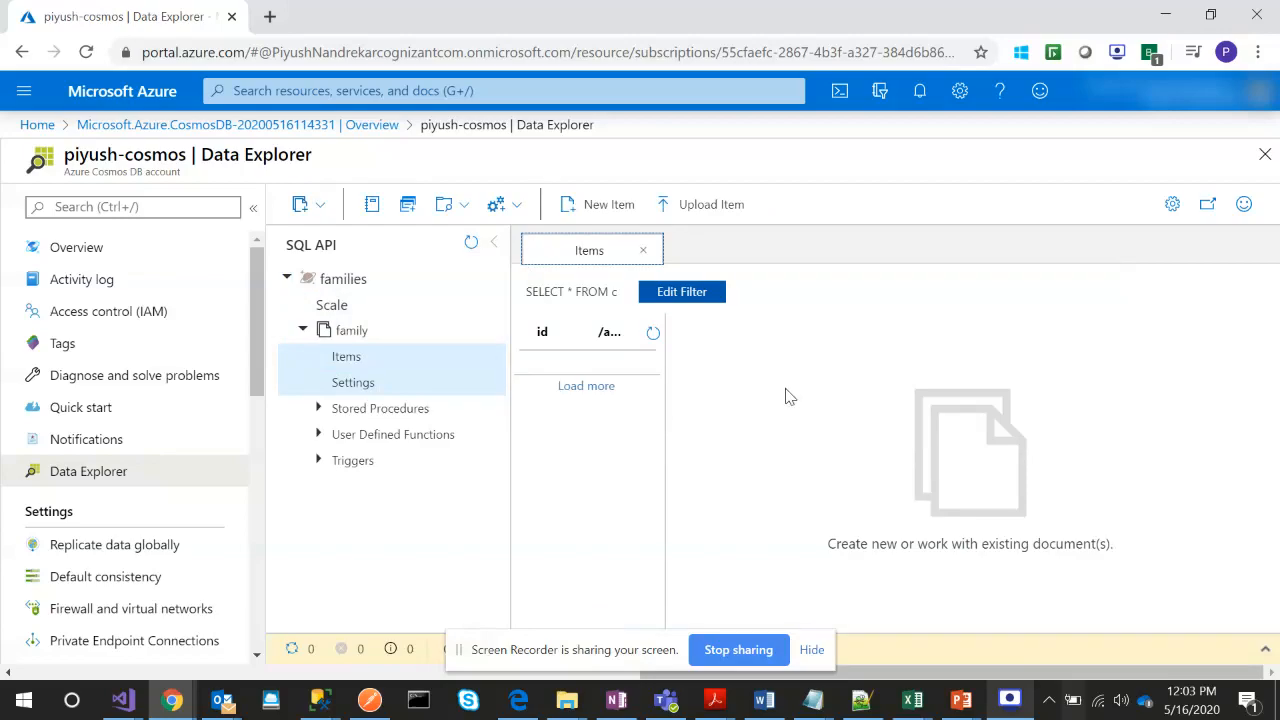
{"action": "key", "text": "alt+Tab"}
{"action": "key", "text": "alt+Tab"}
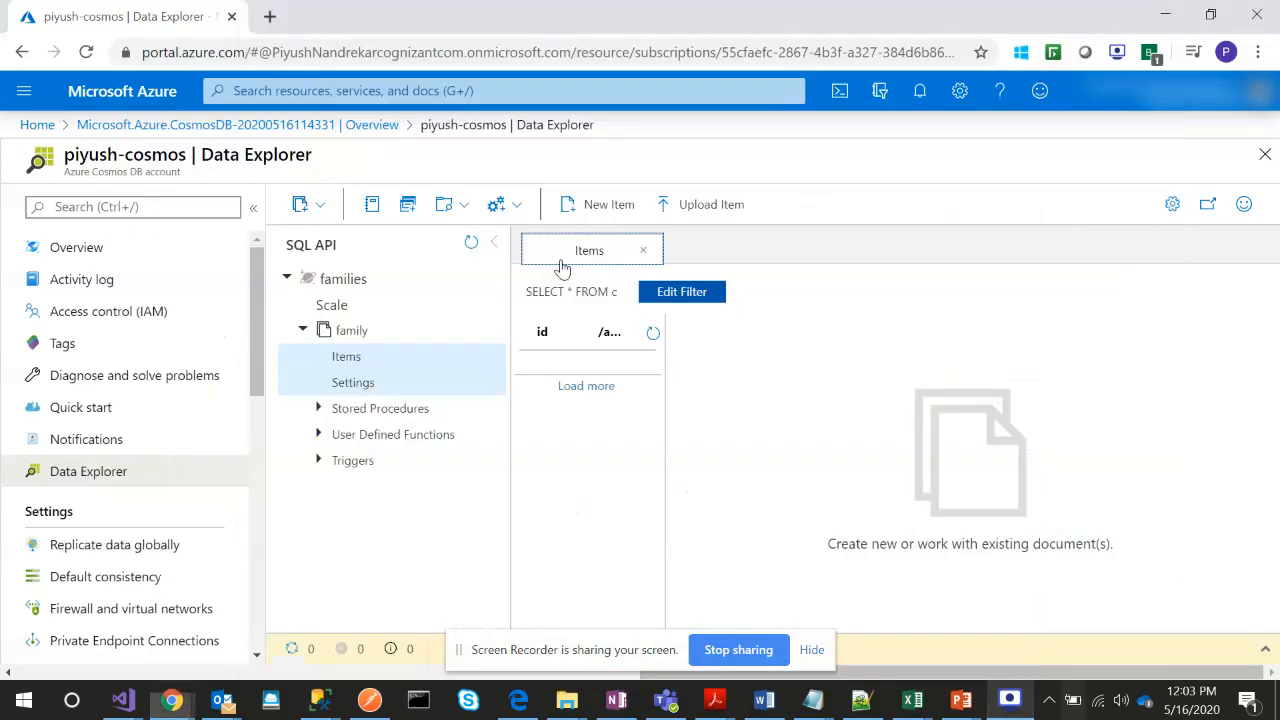
{"action": "left_click_drag", "start_coordinate": [768, 328], "coordinate": [632, 221]}
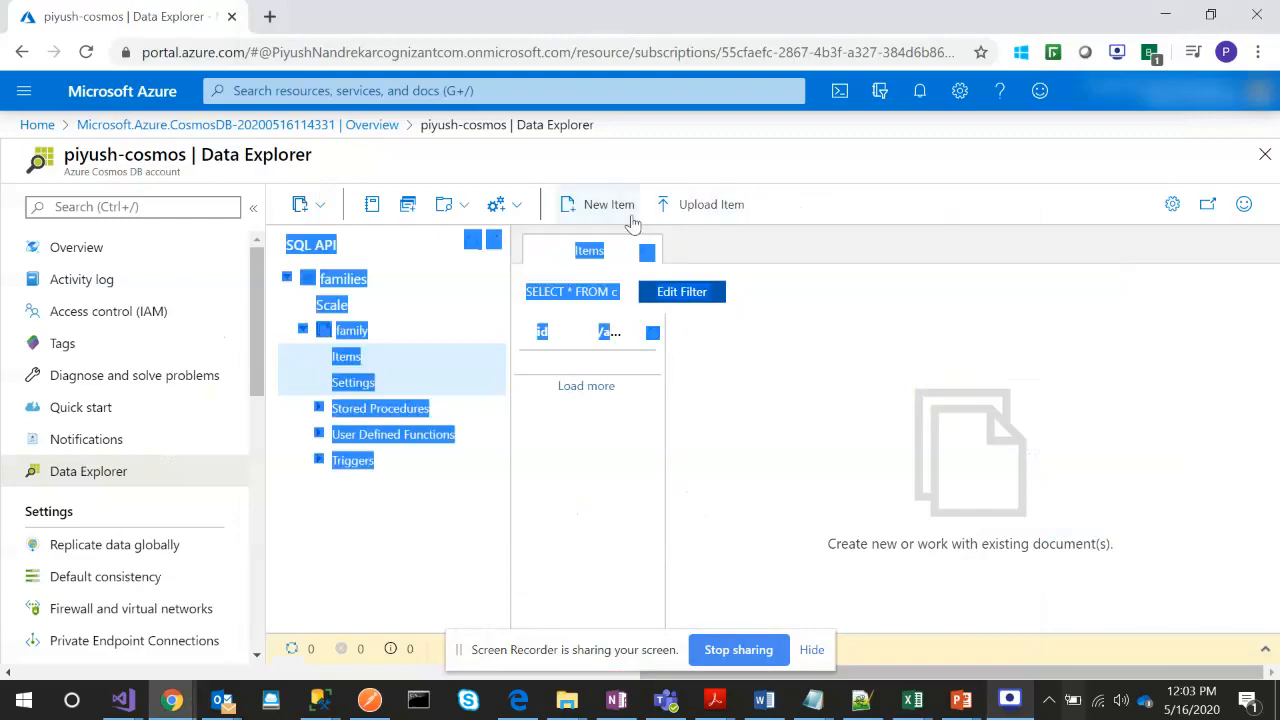
{"action": "left_click", "coordinate": [594, 206]}
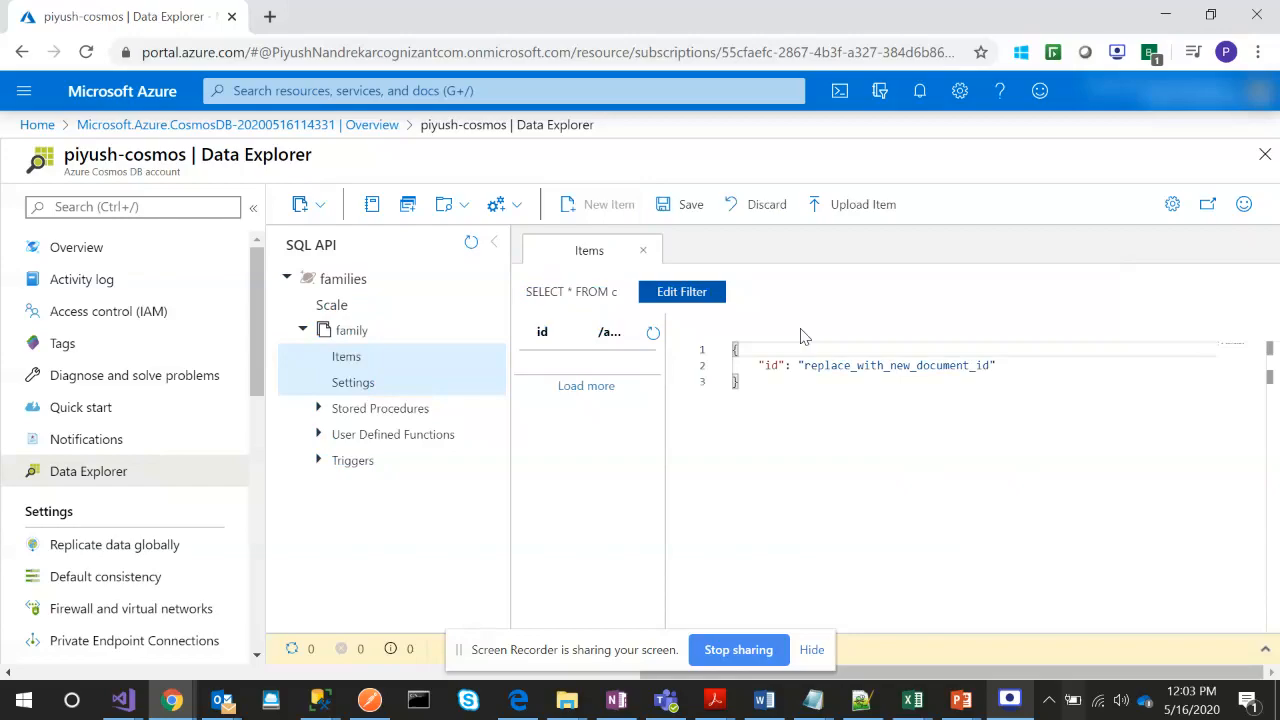
Delete the placeholder id line from the new item's JSON
{"action": "left_click", "coordinate": [805, 366]}
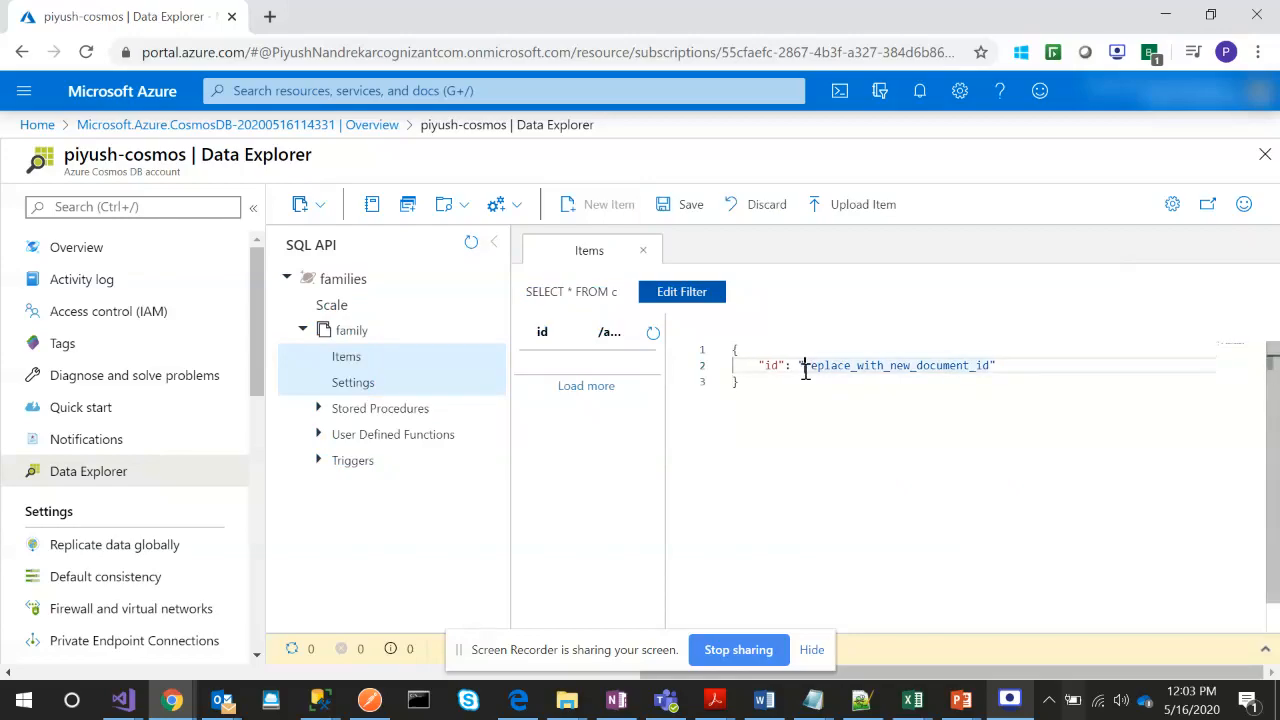
{"action": "double_click", "coordinate": [775, 366]}
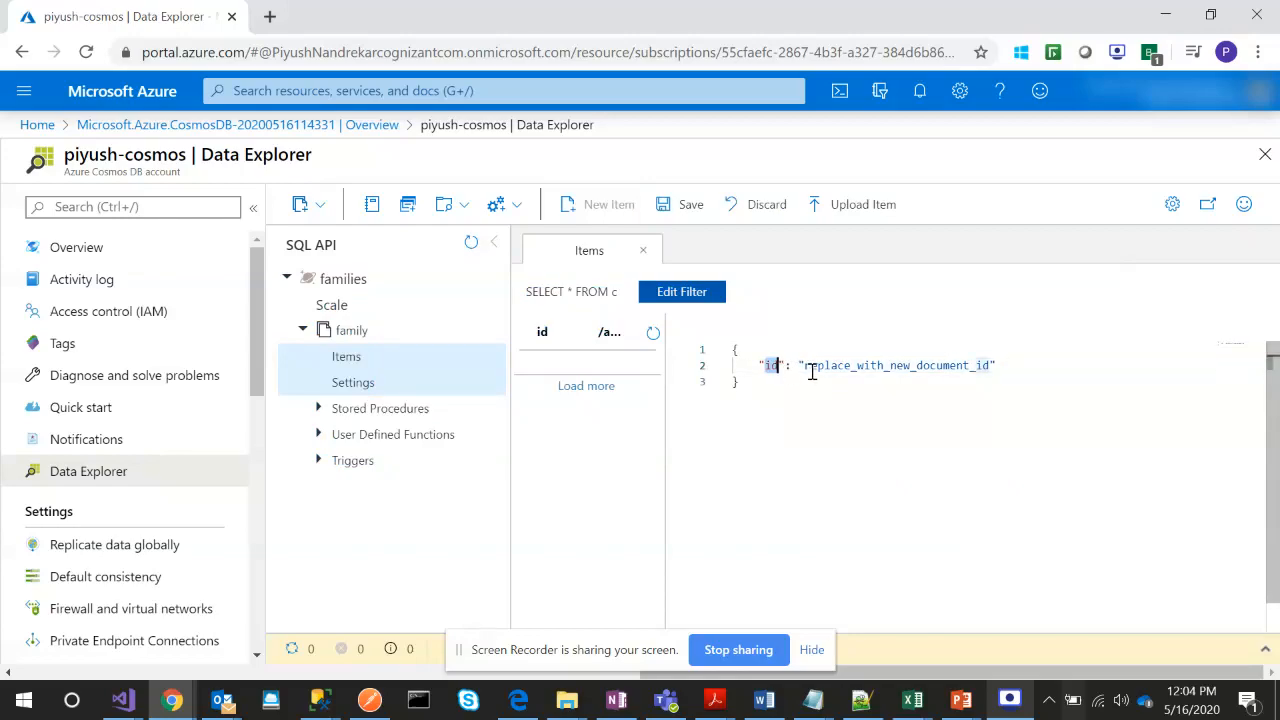
{"action": "double_click", "coordinate": [810, 366]}
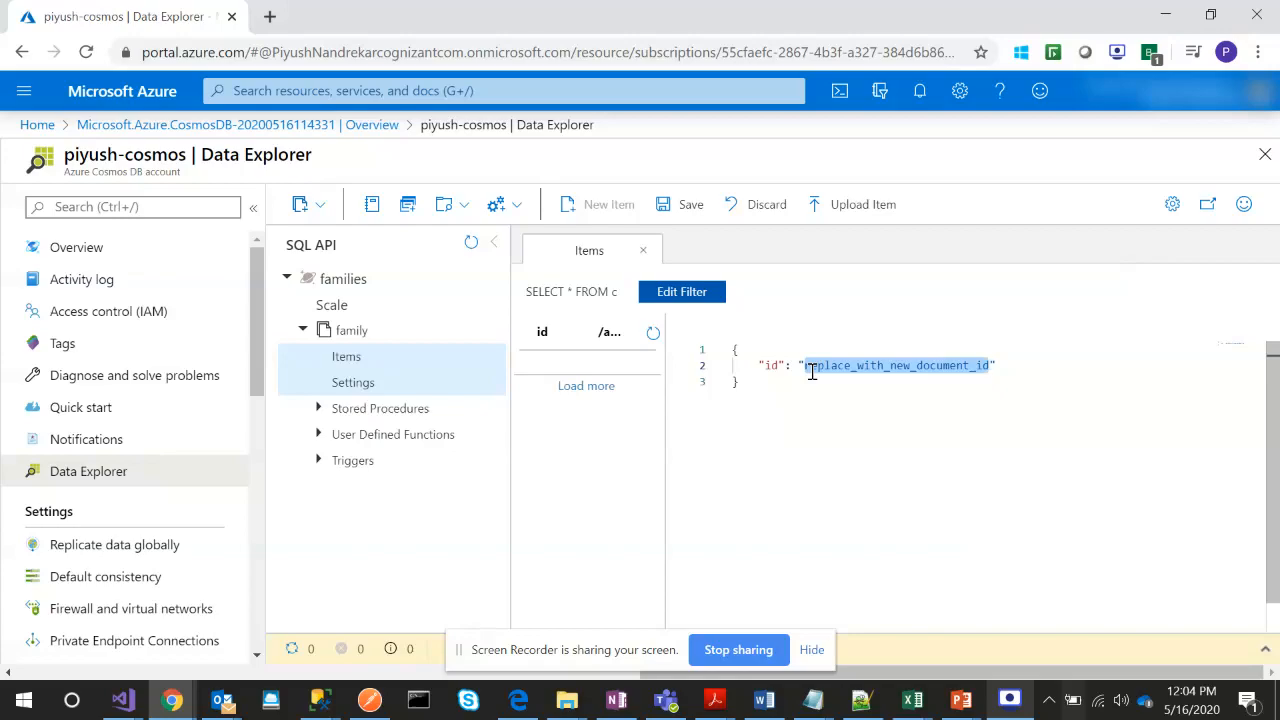
{"action": "triple_click", "coordinate": [812, 366]}
{"action": "key", "text": "BackSpace"}
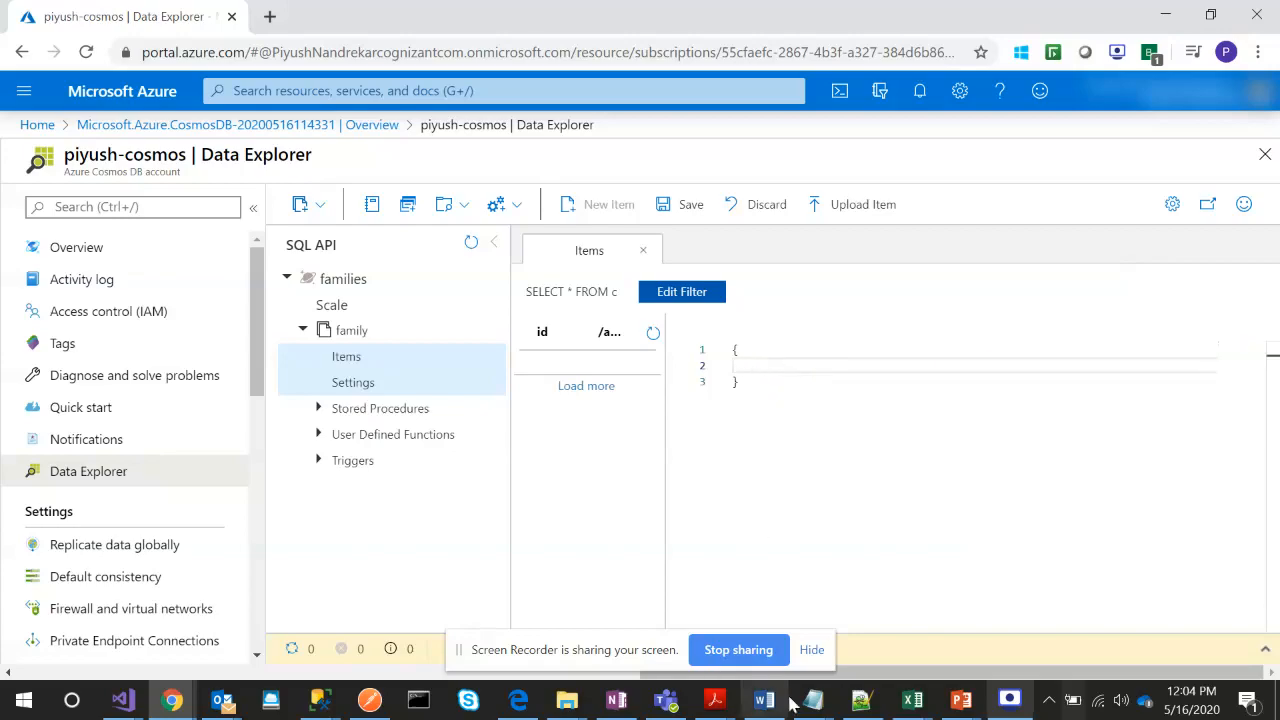
Replace the new item's entire content with the family JSON copied from Notepad++, and add the missing comma after the Address object
{"action": "left_click", "coordinate": [861, 700]}
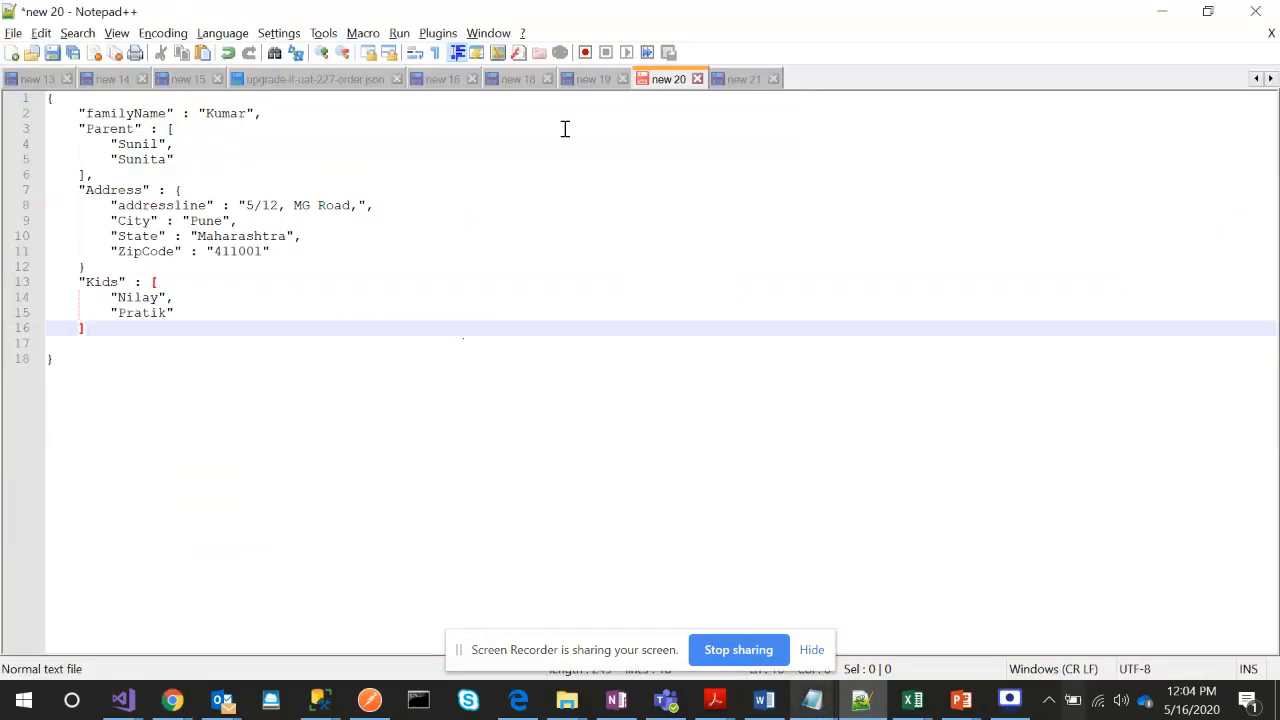
{"action": "left_click", "coordinate": [440, 253]}
{"action": "key", "text": "ctrl+a"}
{"action": "key", "text": "ctrl+c"}
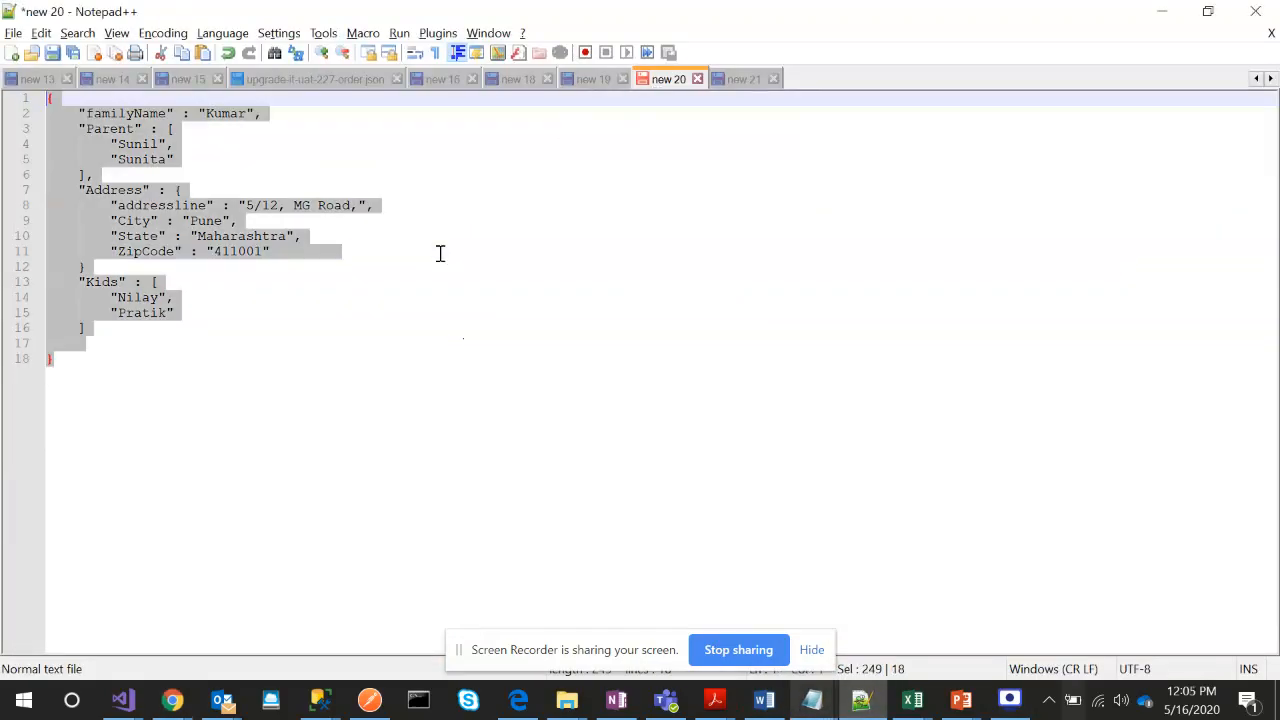
{"action": "key", "text": "alt+Tab"}
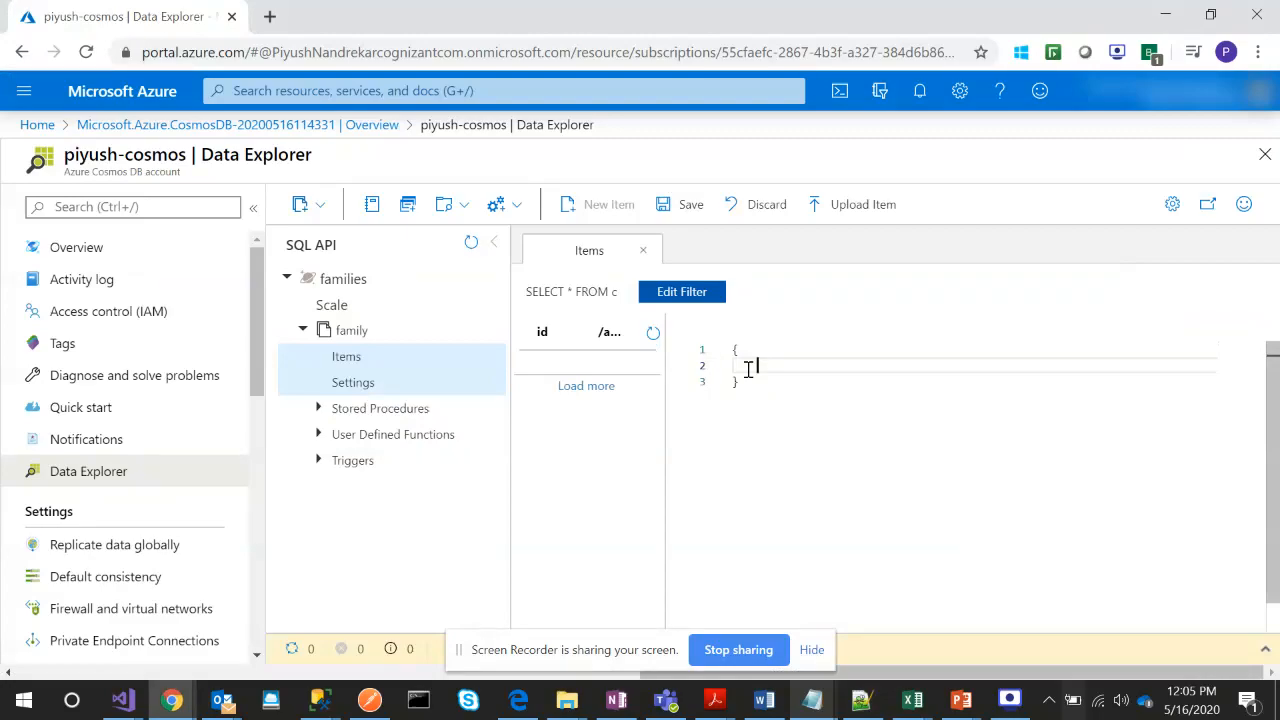
{"action": "key", "text": "ctrl+a"}
{"action": "key", "text": "ctrl+v"}
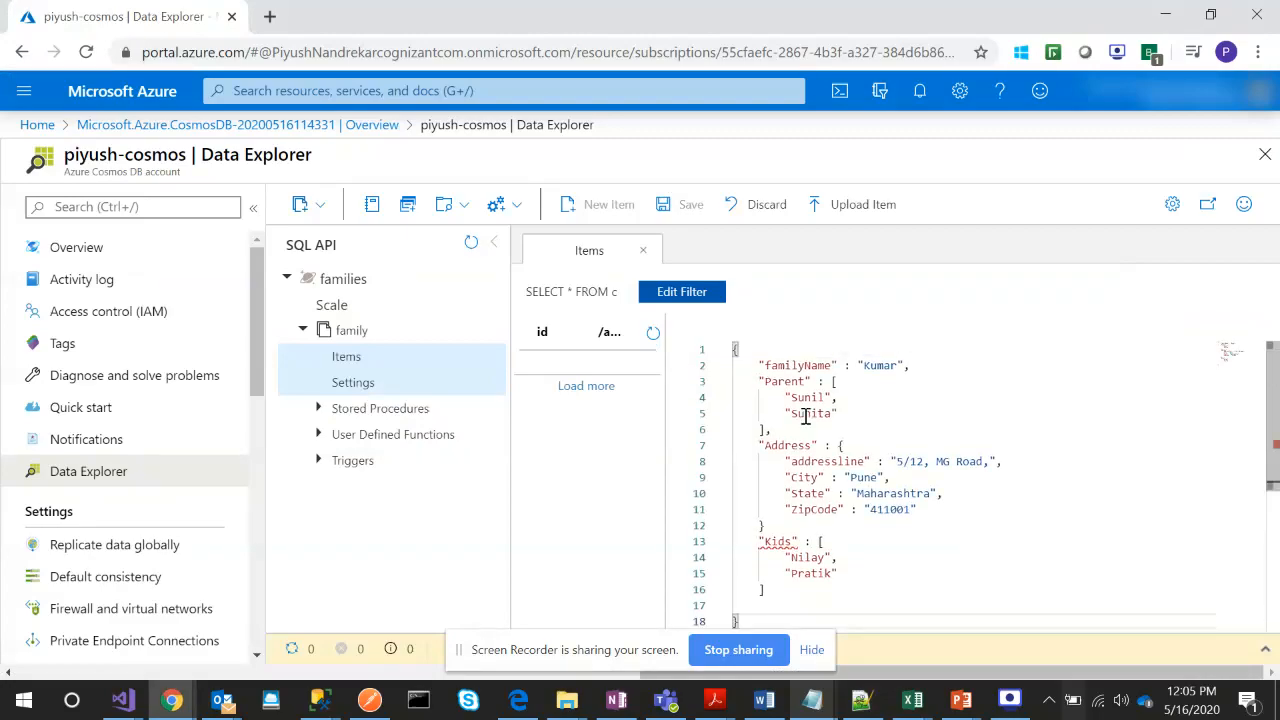
{"action": "left_click", "coordinate": [797, 528]}
{"action": "type", "text": ","}
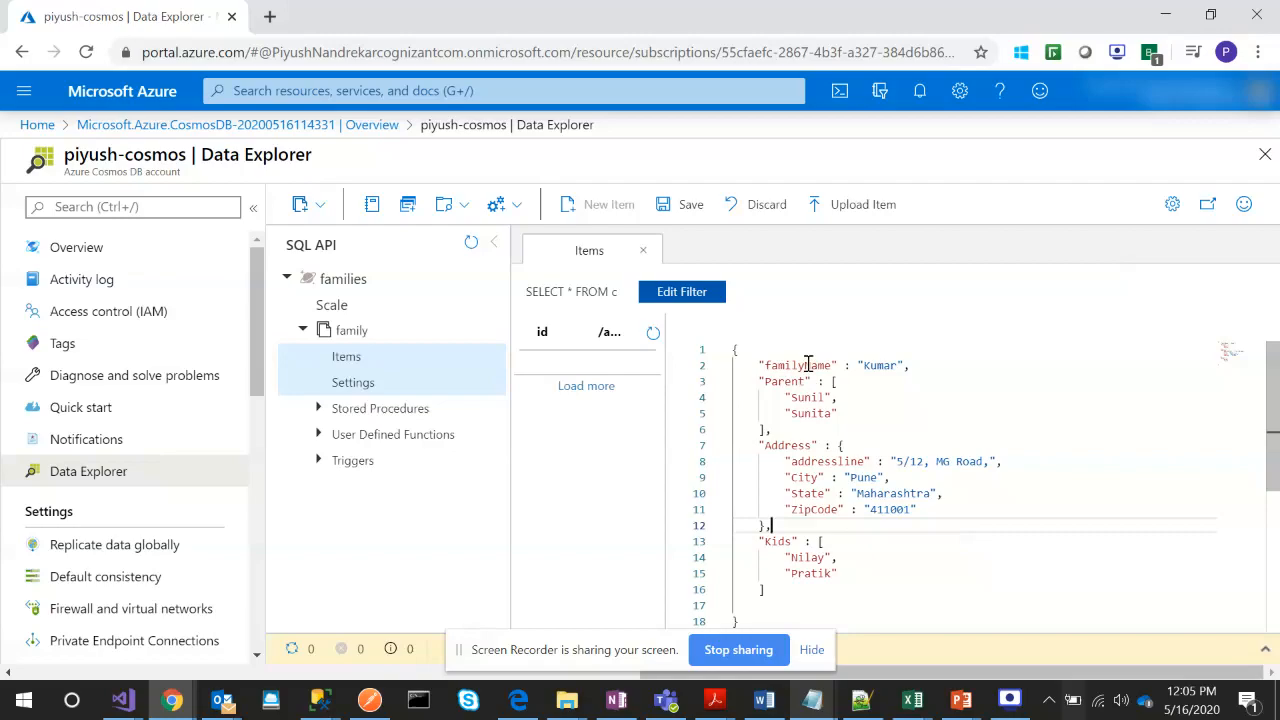
Examine the Parent array and the Address object in the new item's JSON
{"action": "left_click", "coordinate": [843, 445]}
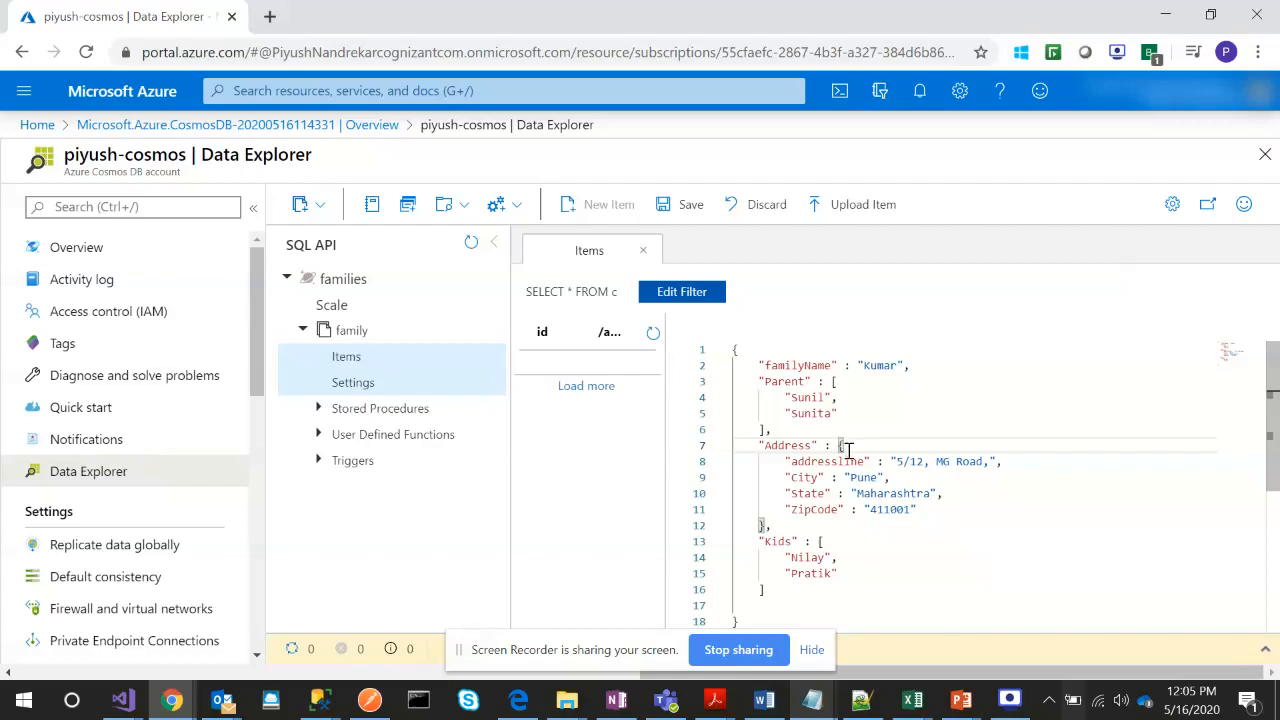
{"action": "left_click", "coordinate": [758, 383]}
{"action": "left_click_drag", "start_coordinate": [758, 383], "coordinate": [800, 432]}
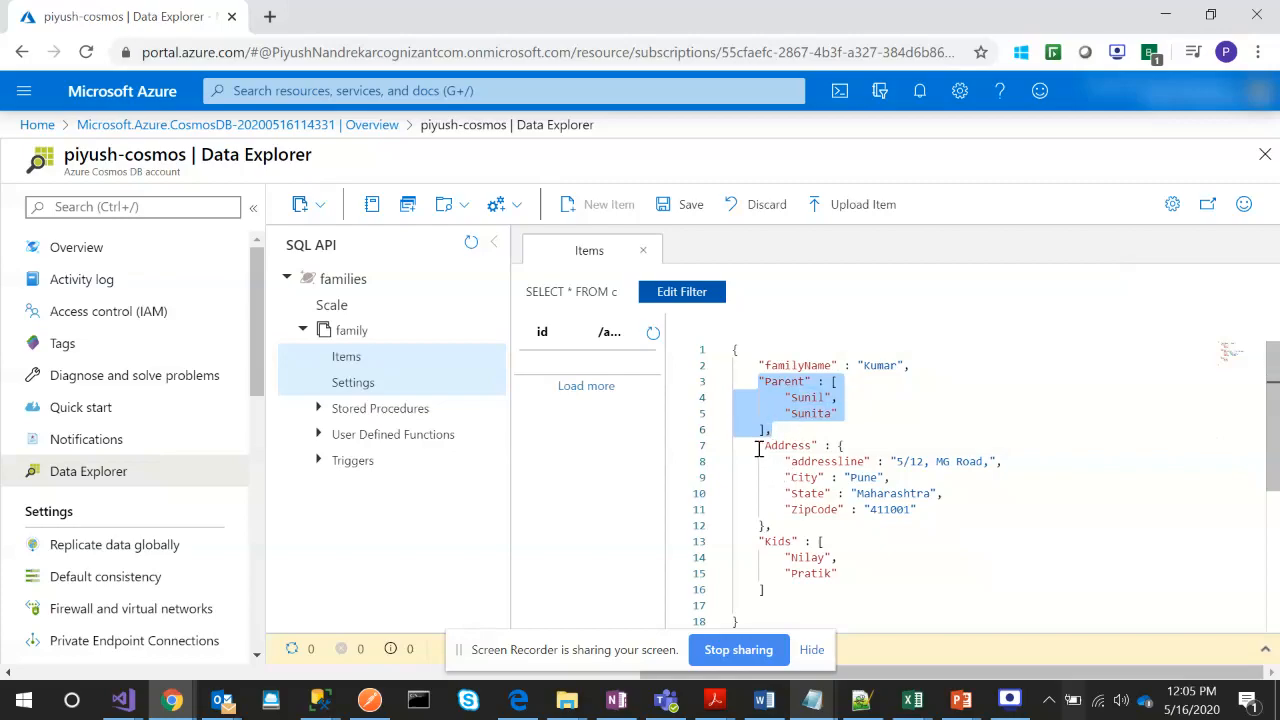
{"action": "left_click_drag", "start_coordinate": [759, 445], "coordinate": [782, 523]}
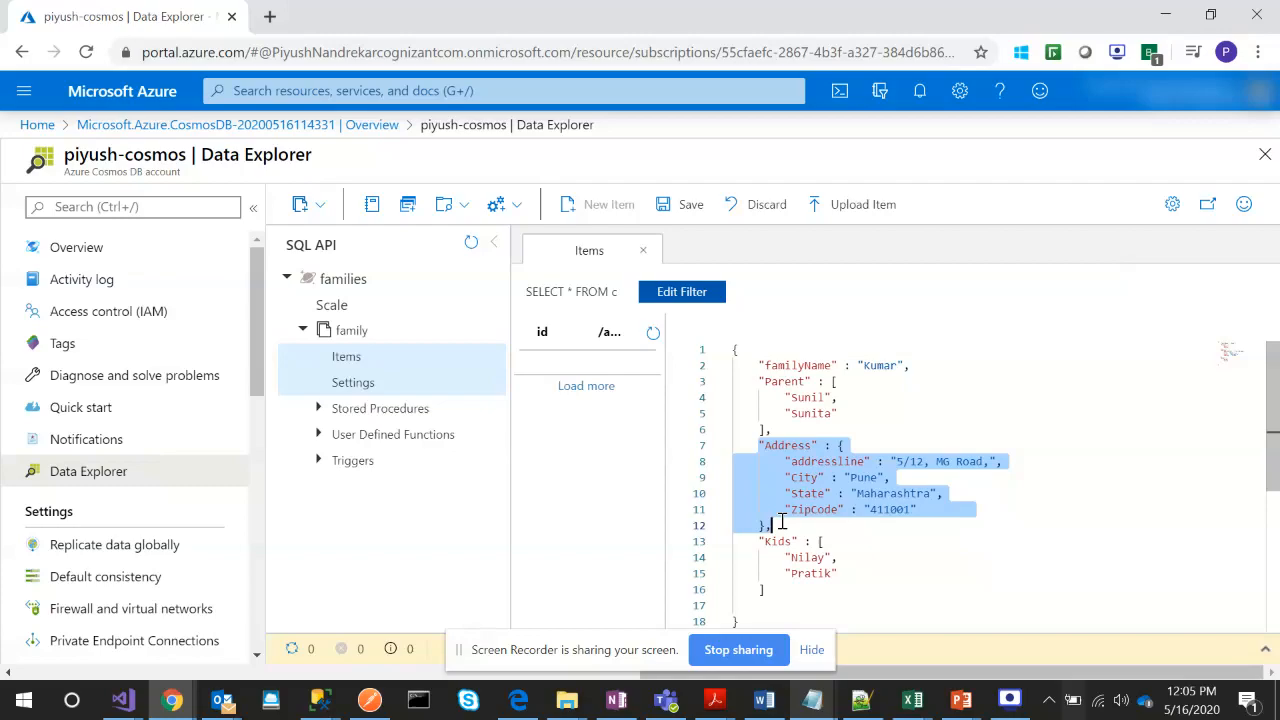
Review the property names in the new item's JSON and save it to the family container
{"action": "double_click", "coordinate": [775, 448]}
{"action": "double_click", "coordinate": [773, 382]}
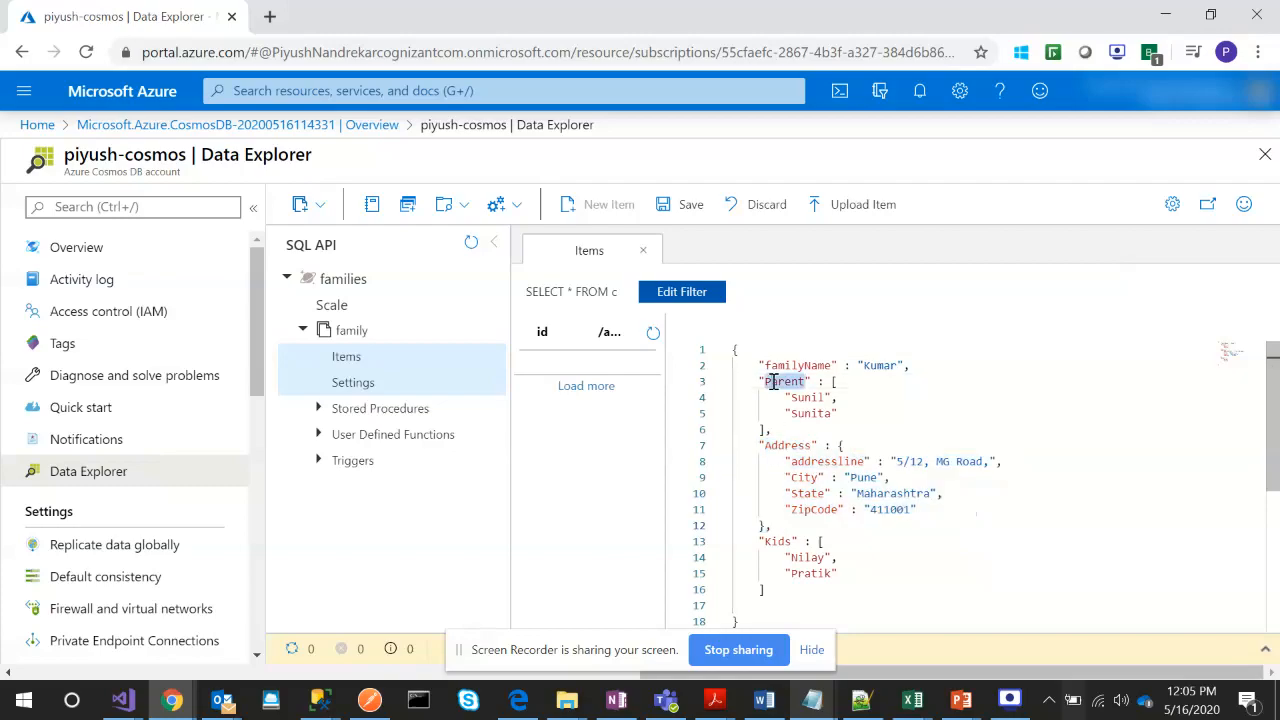
{"action": "double_click", "coordinate": [783, 365]}
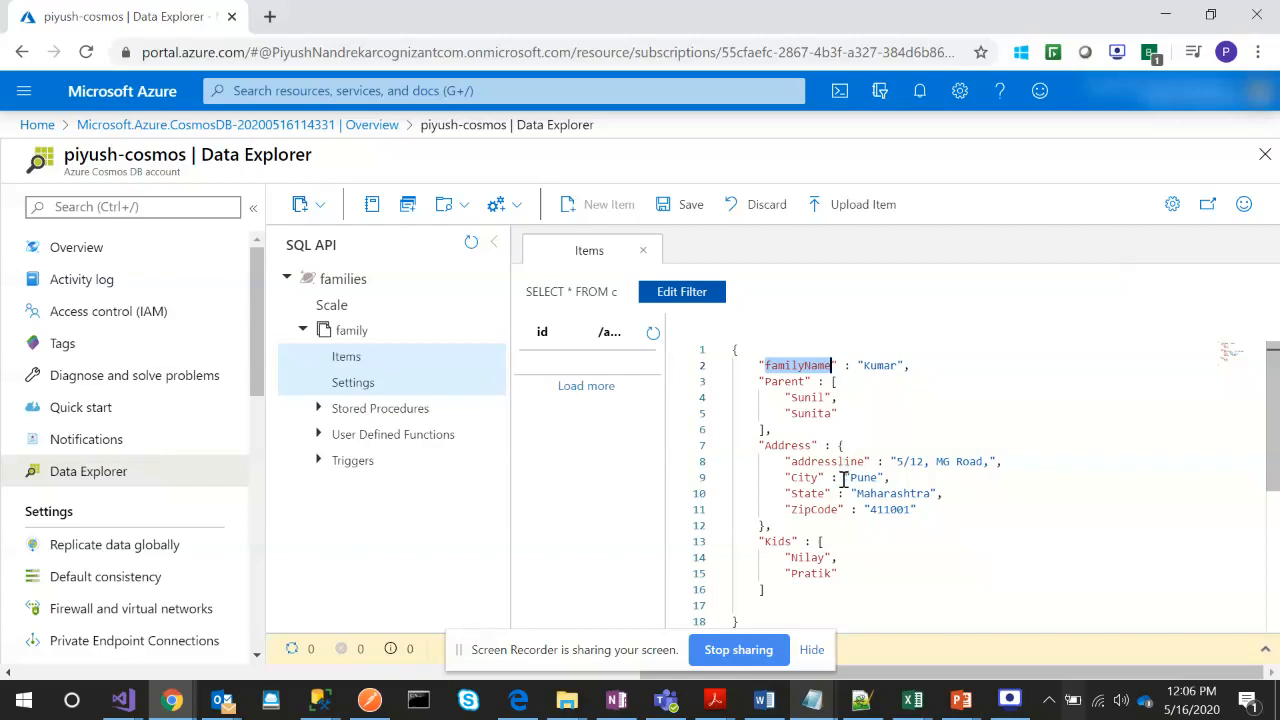
{"action": "scroll", "coordinate": [791, 554], "scroll_direction": "down", "scroll_amount": 1}
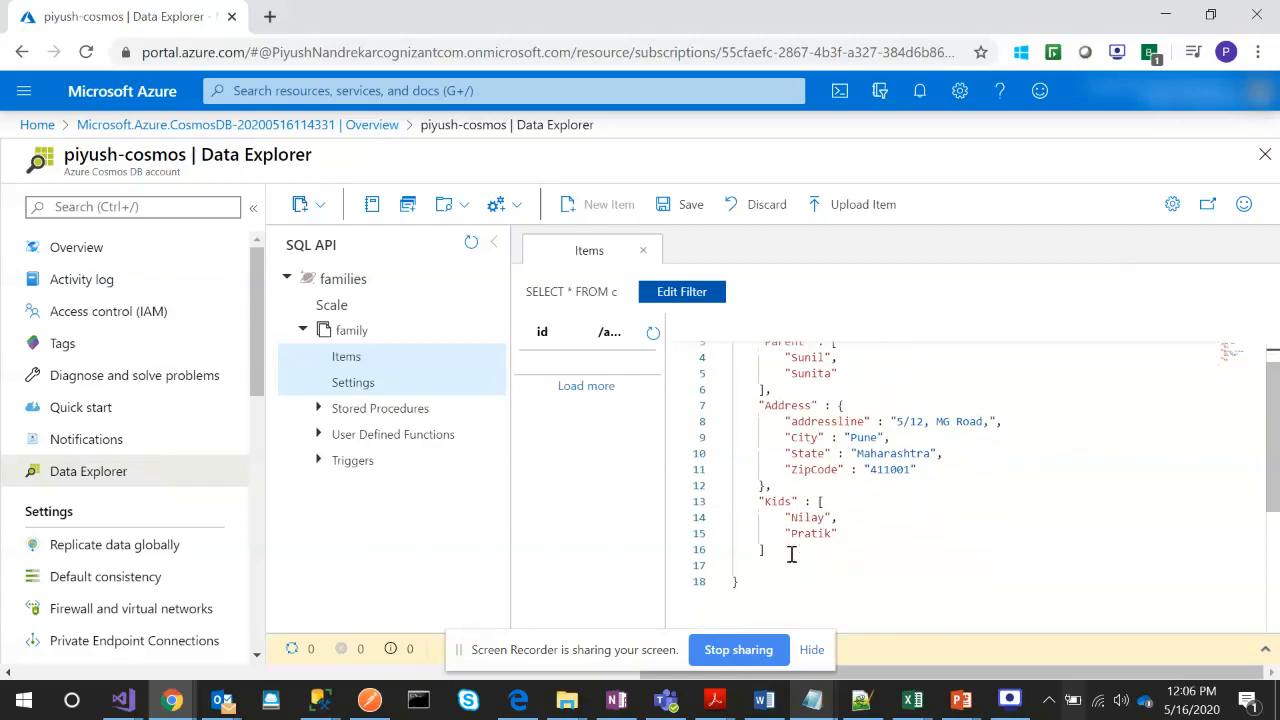
{"action": "scroll", "coordinate": [791, 554], "scroll_direction": "up", "scroll_amount": 1}
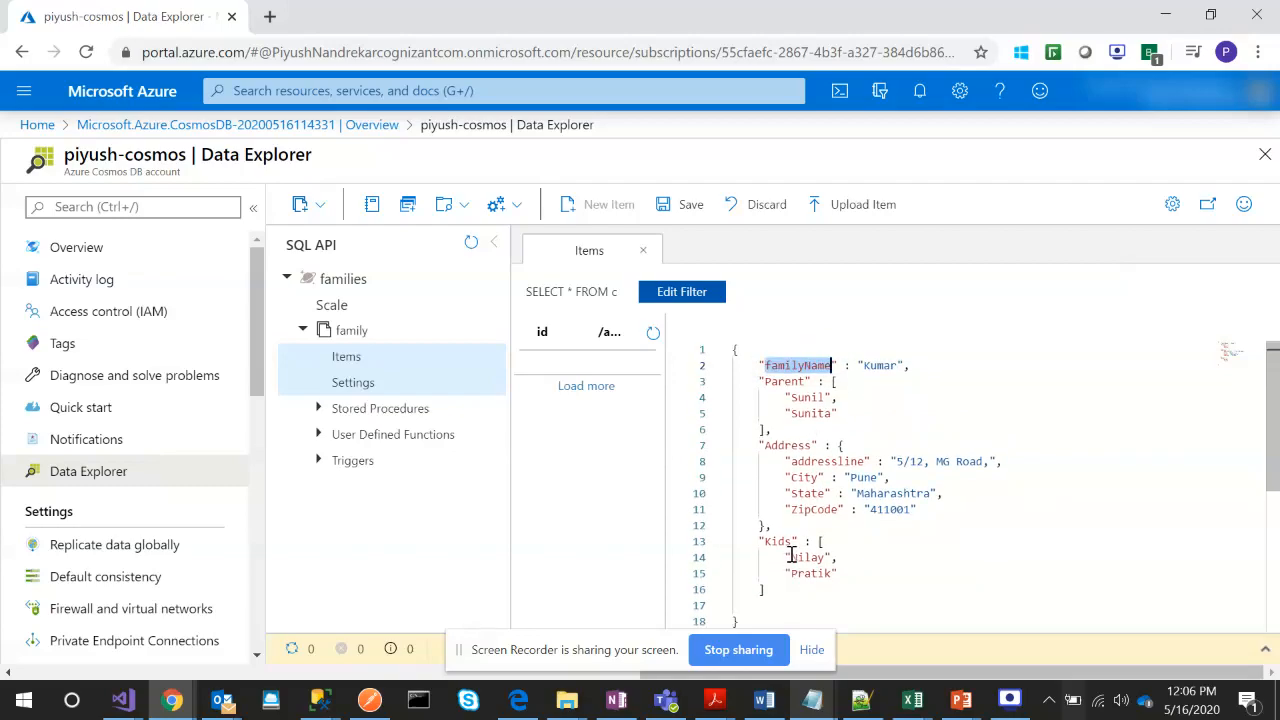
{"action": "scroll", "coordinate": [791, 554], "scroll_direction": "down", "scroll_amount": 5}
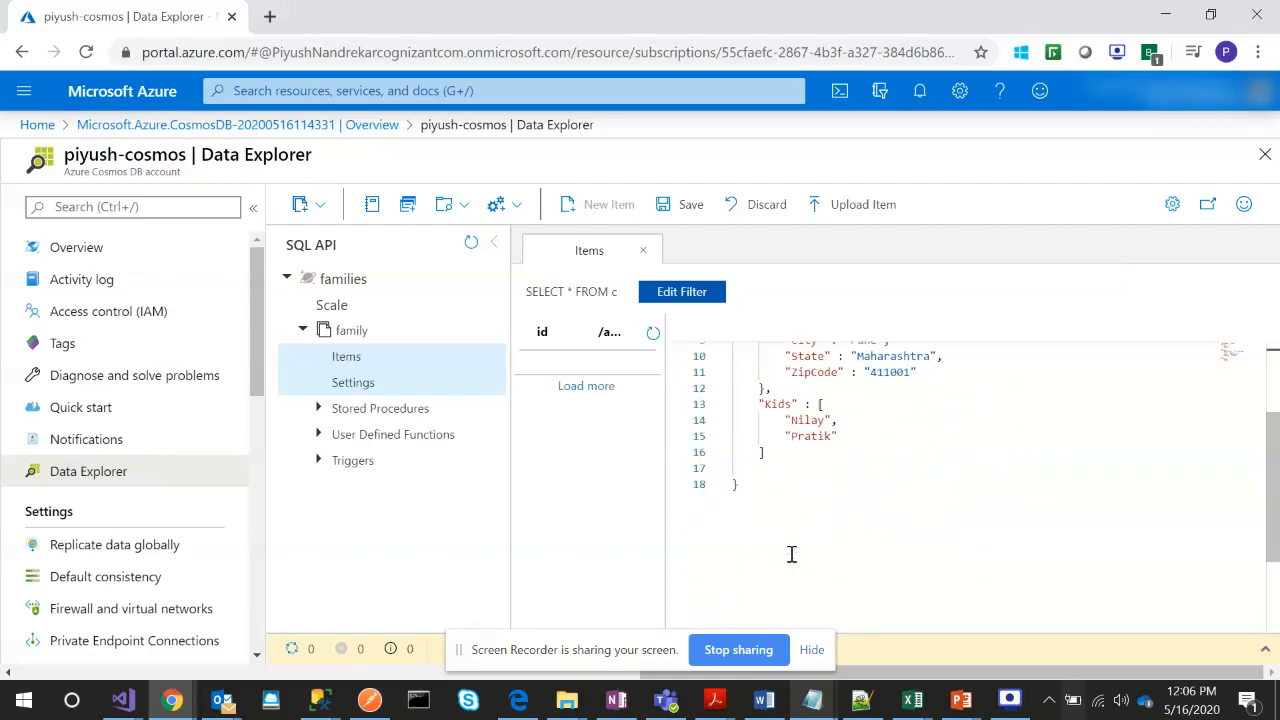
{"action": "left_click", "coordinate": [677, 212]}
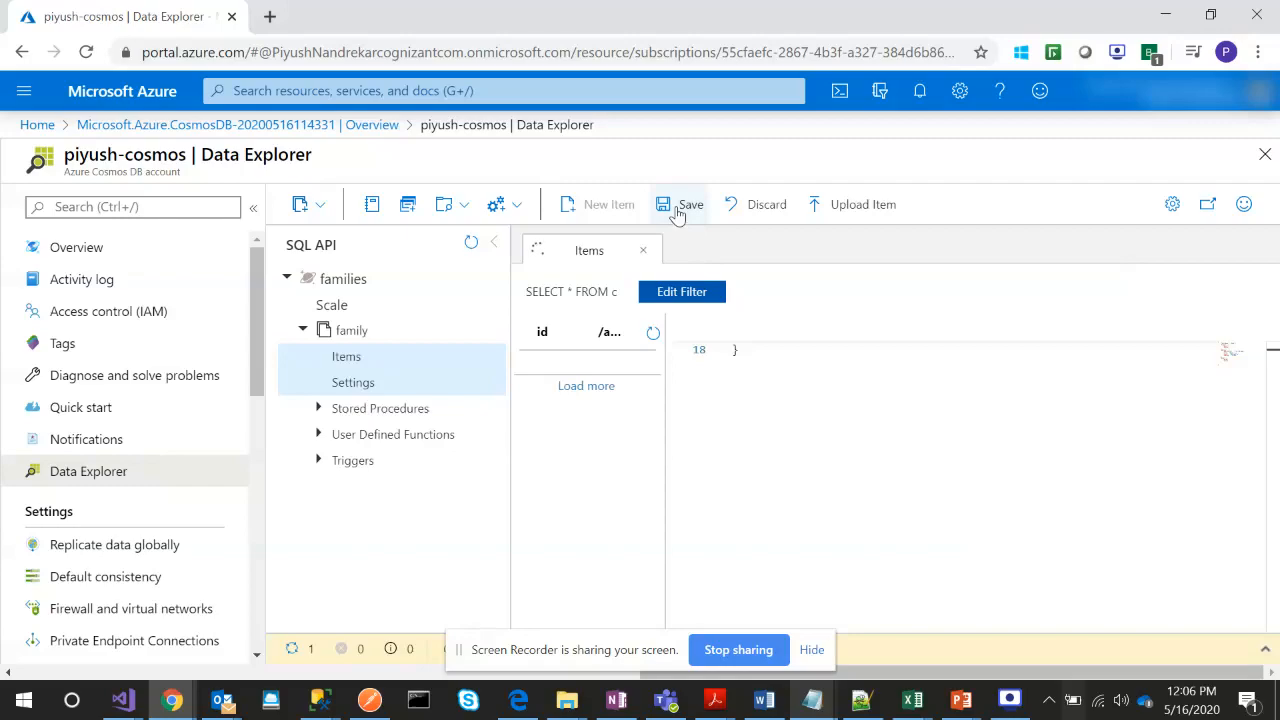
Examine the saved item's JSON, especially the generated id property below the Kids array
{"action": "scroll", "coordinate": [738, 455], "scroll_direction": "up", "scroll_amount": 3}
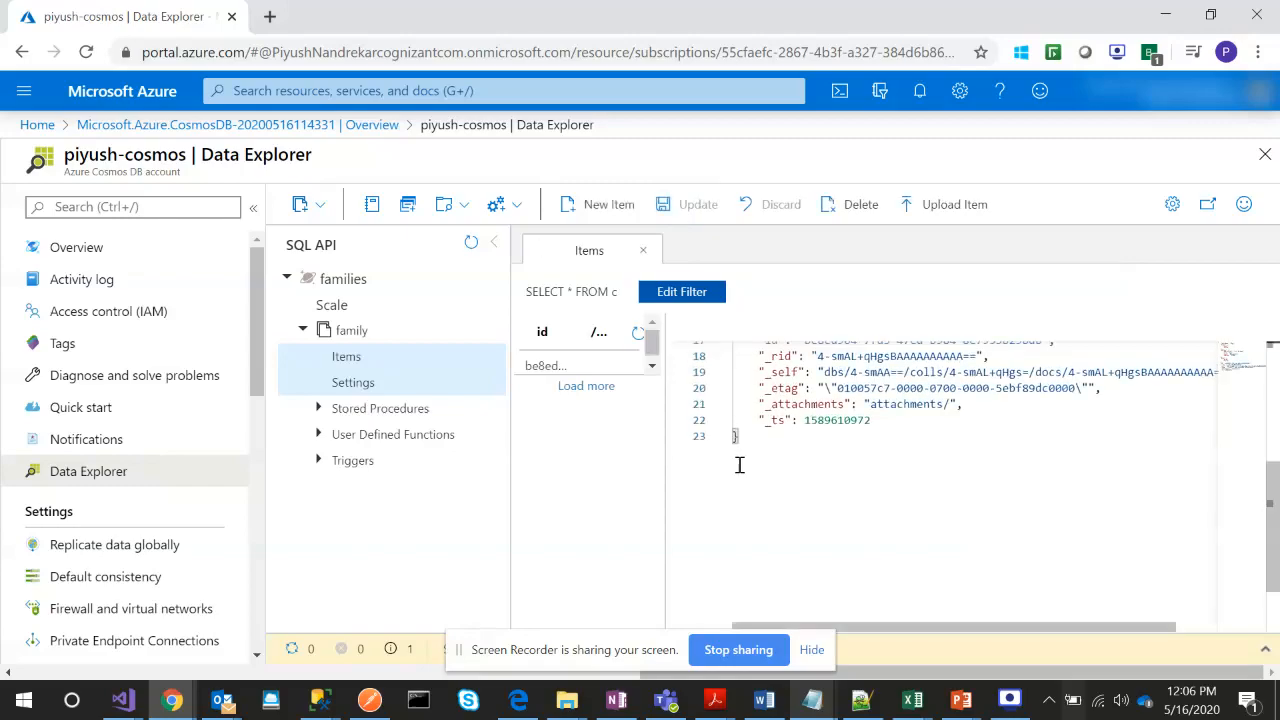
{"action": "scroll", "coordinate": [739, 465], "scroll_direction": "up", "scroll_amount": 1}
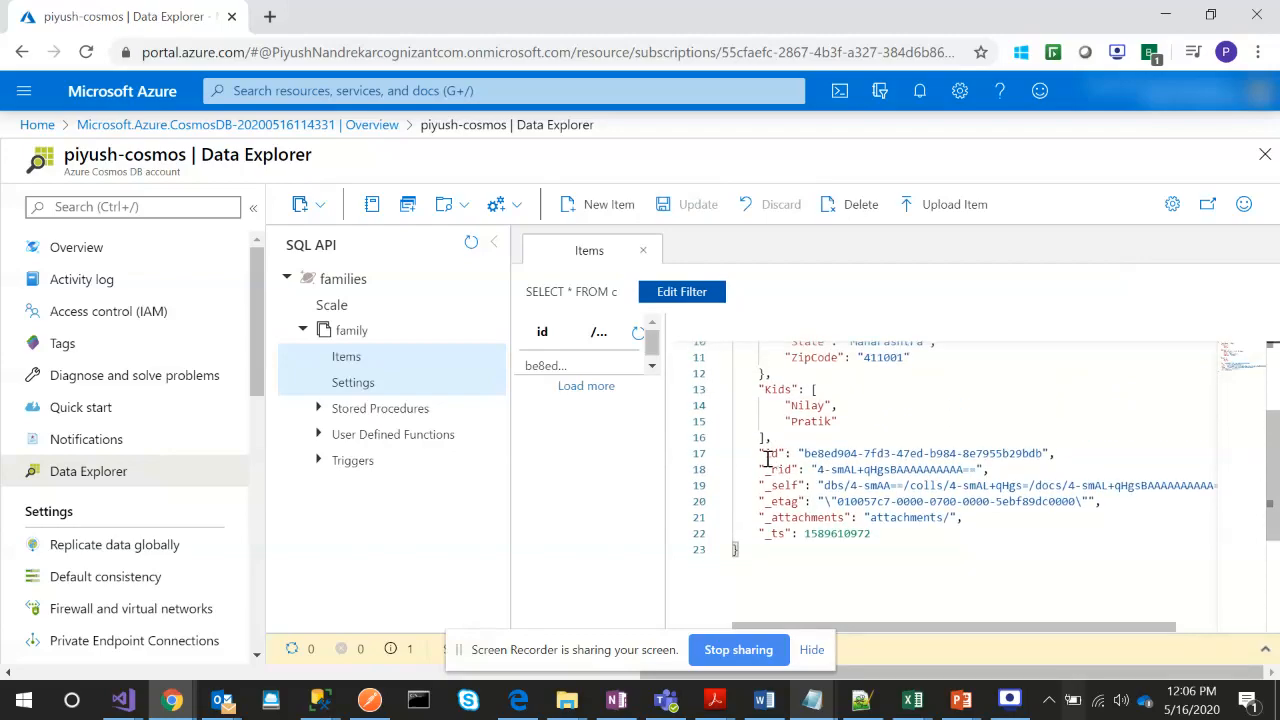
{"action": "left_click", "coordinate": [765, 455]}
{"action": "left_click_drag", "start_coordinate": [766, 455], "coordinate": [1057, 453]}
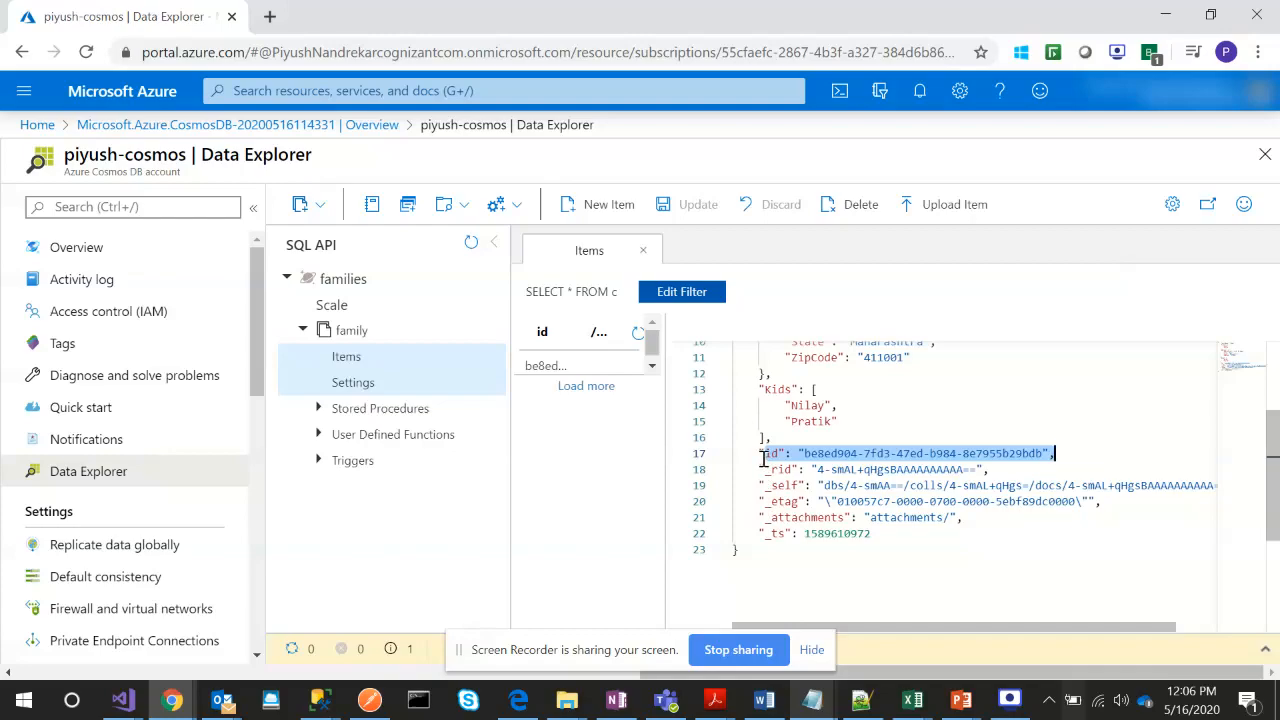
{"action": "scroll", "coordinate": [763, 458], "scroll_direction": "up", "scroll_amount": 2}
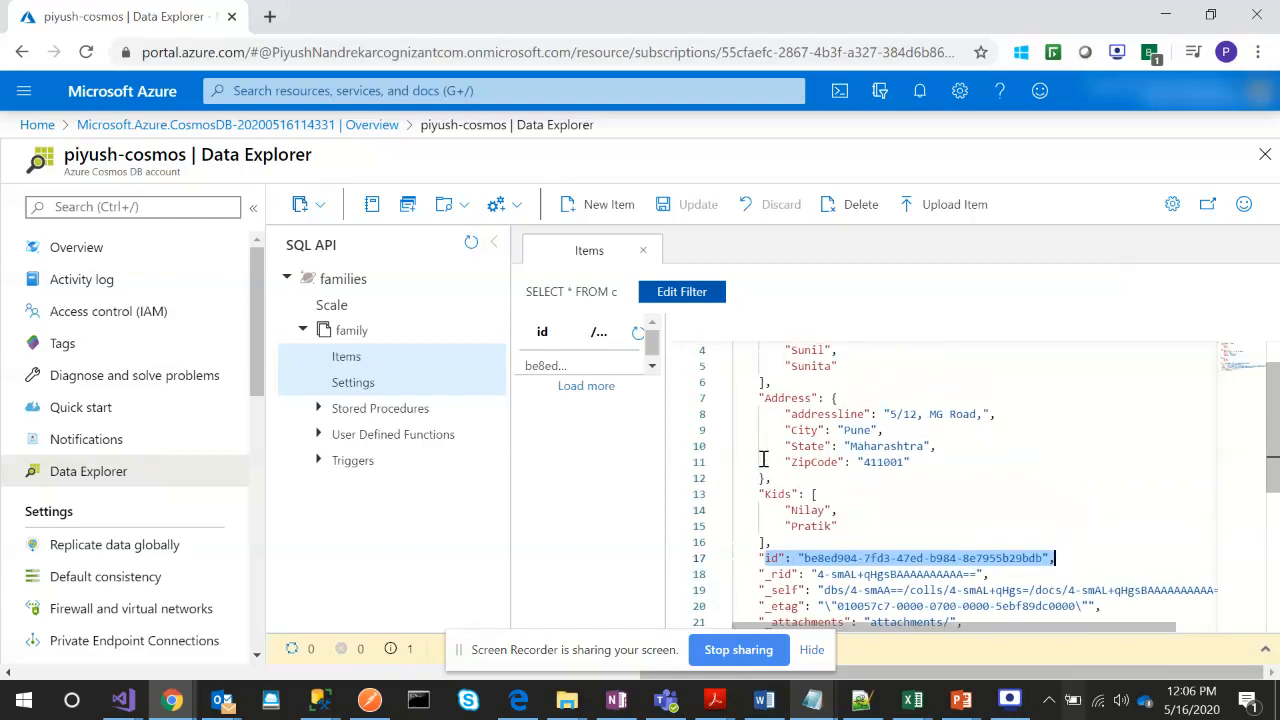
{"action": "scroll", "coordinate": [763, 458], "scroll_direction": "up", "scroll_amount": 1}
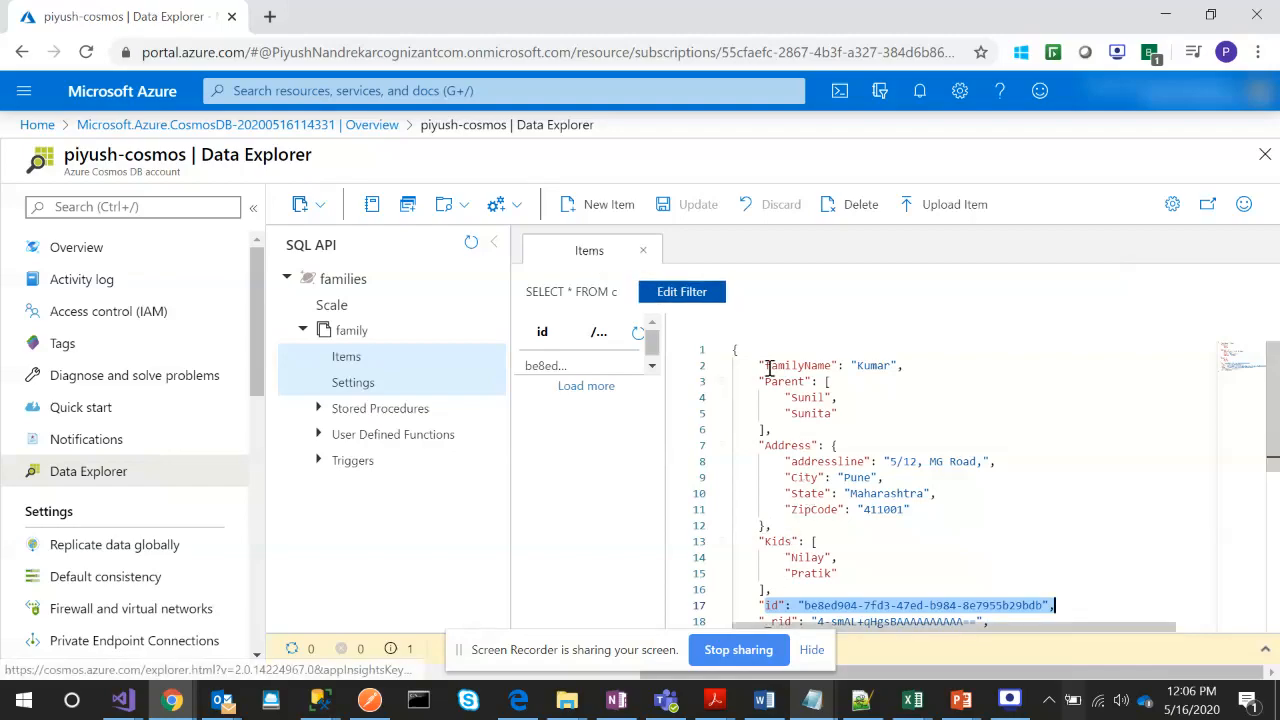
Start another new item and copy the whole second family JSON from the new 21 file in Notepad++
{"action": "left_click", "coordinate": [598, 204]}
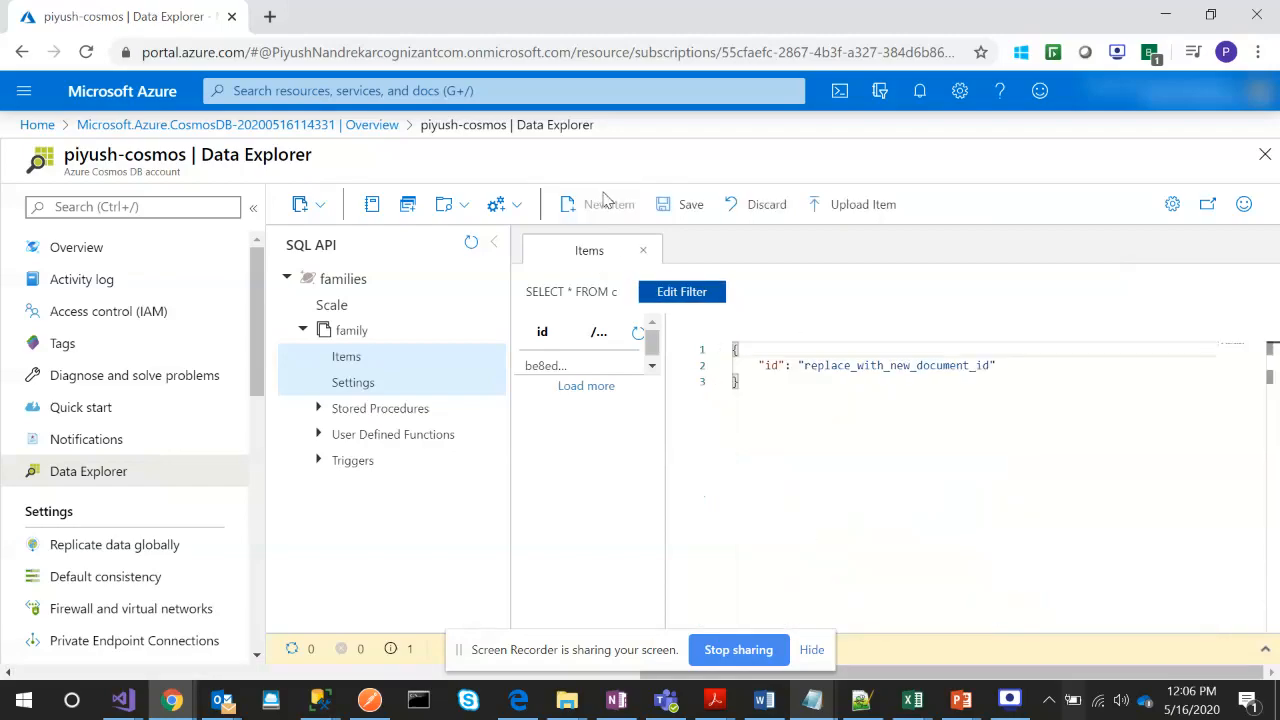
{"action": "key", "text": "alt+Tab"}
{"action": "left_click", "coordinate": [736, 80]}
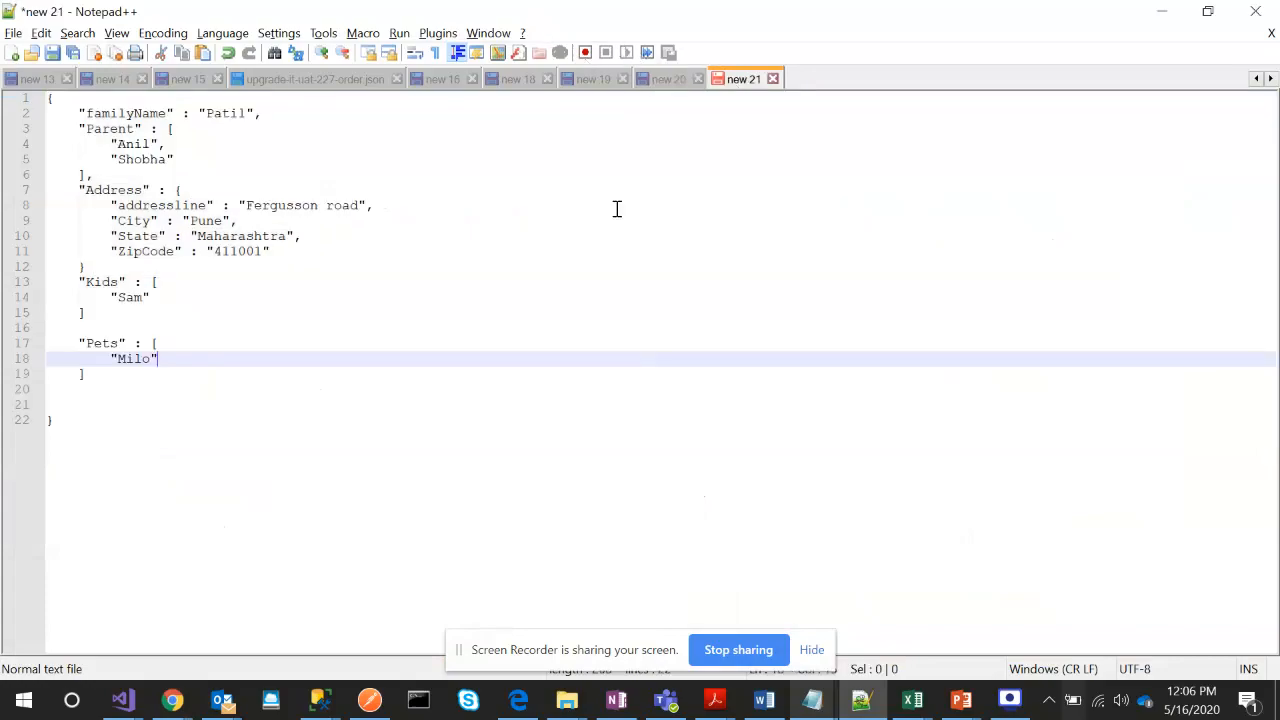
{"action": "left_click", "coordinate": [617, 205]}
{"action": "key", "text": "ctrl+a"}
{"action": "key", "text": "alt+Tab"}
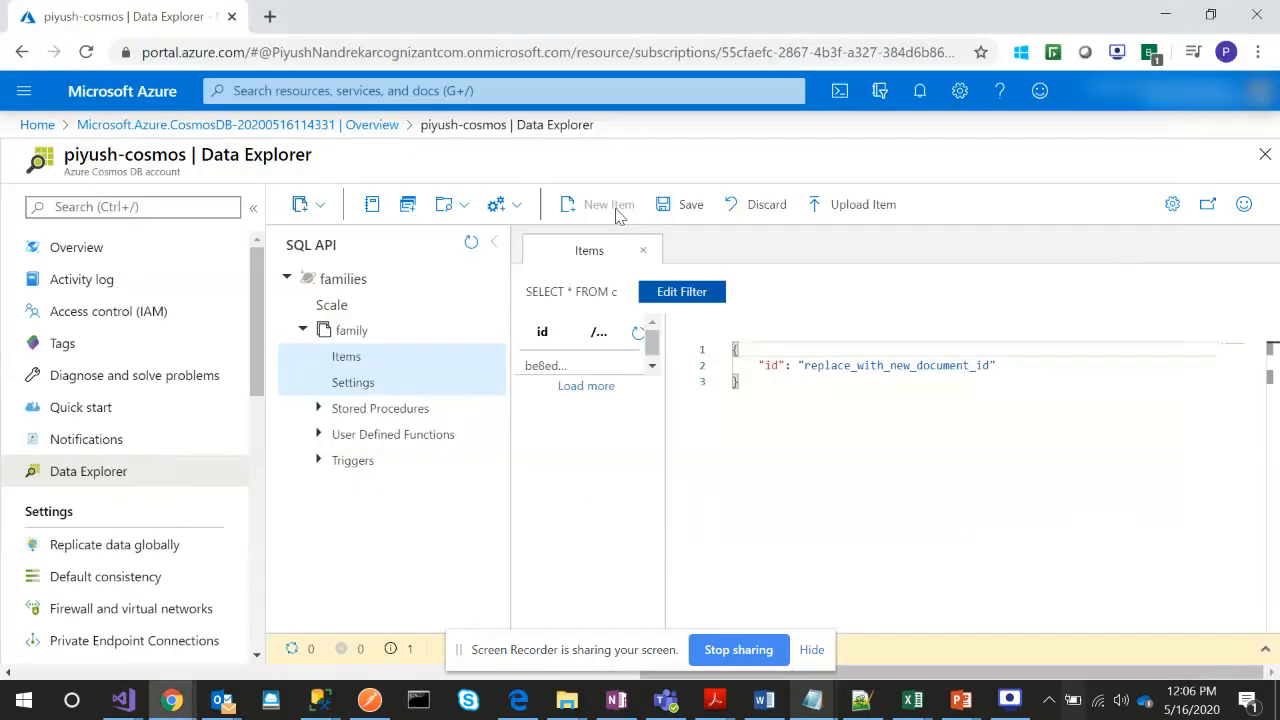
Replace the entire placeholder content of the new item with the copied second family JSON
{"action": "left_click", "coordinate": [796, 431]}
{"action": "key", "text": "ctrl+a"}
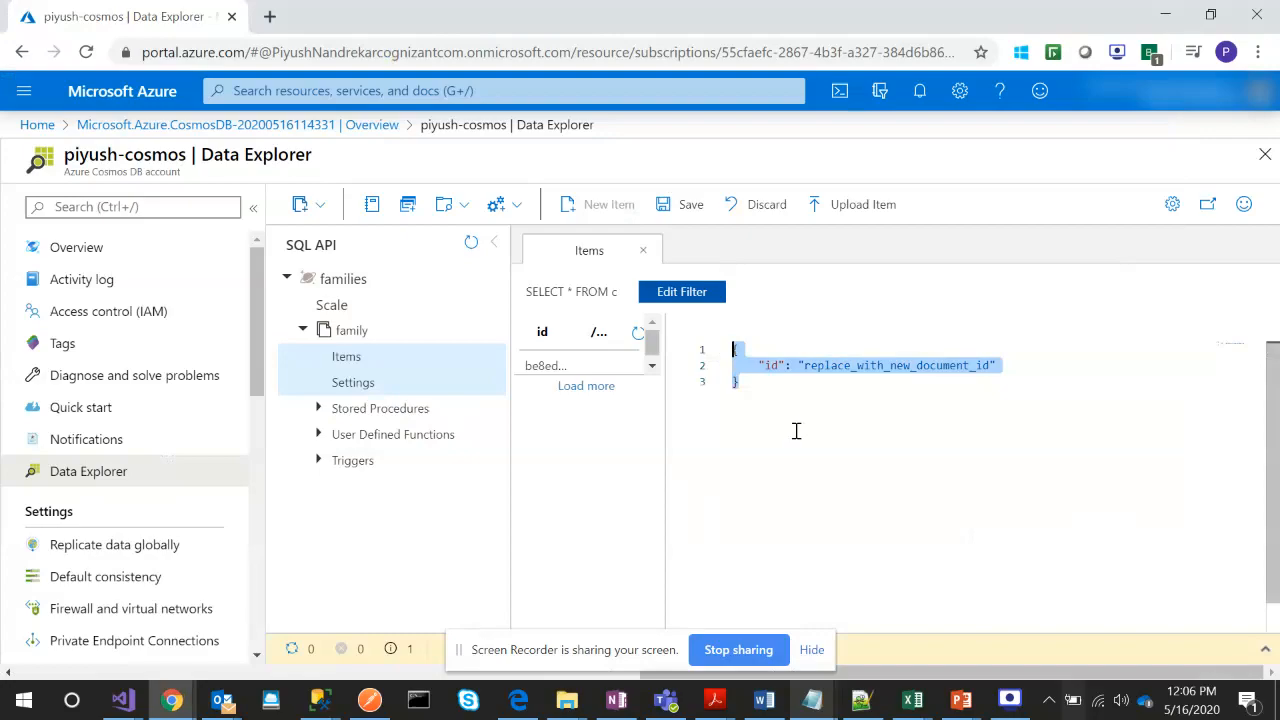
{"action": "key", "text": "Up"}
{"action": "key", "text": "ctrl+a"}
{"action": "key", "text": "BackSpace"}
{"action": "key", "text": "ctrl+v"}
{"action": "scroll", "coordinate": [796, 432], "scroll_direction": "up", "scroll_amount": 2}
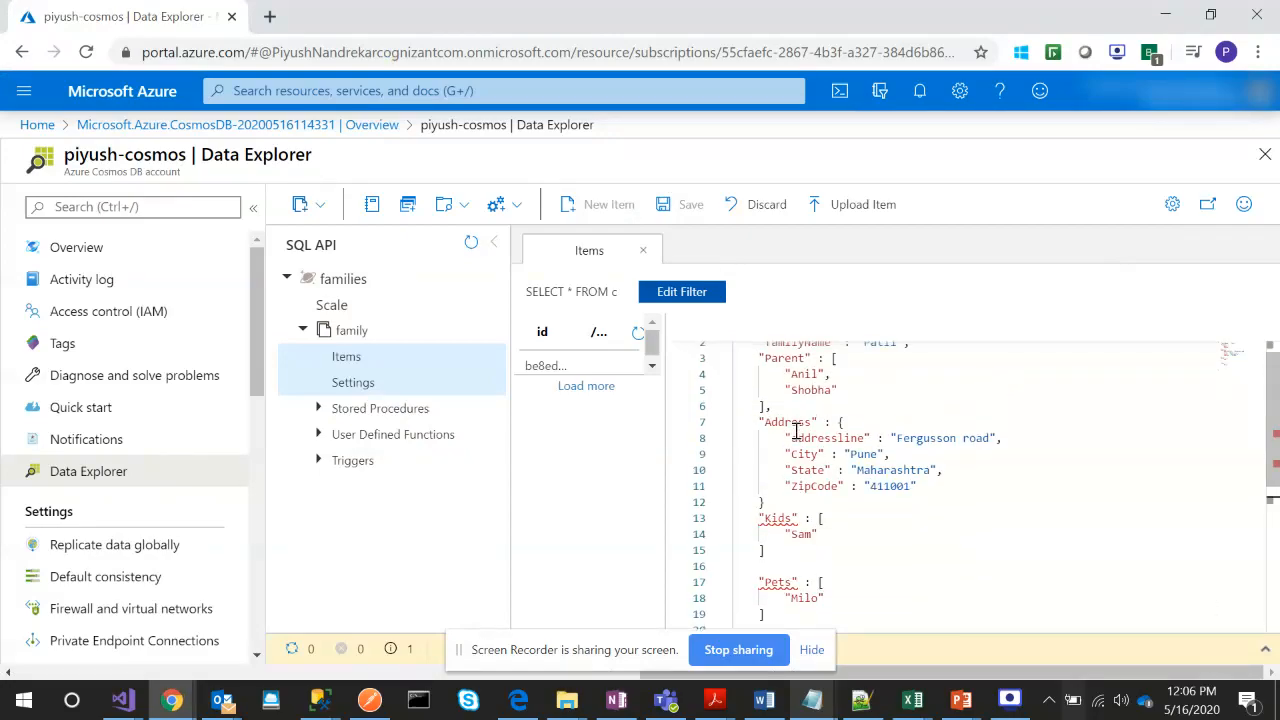
Add the missing commas after the Address object and after the Kids array in the new item's JSON
{"action": "left_click", "coordinate": [776, 503]}
{"action": "type", "text": ","}
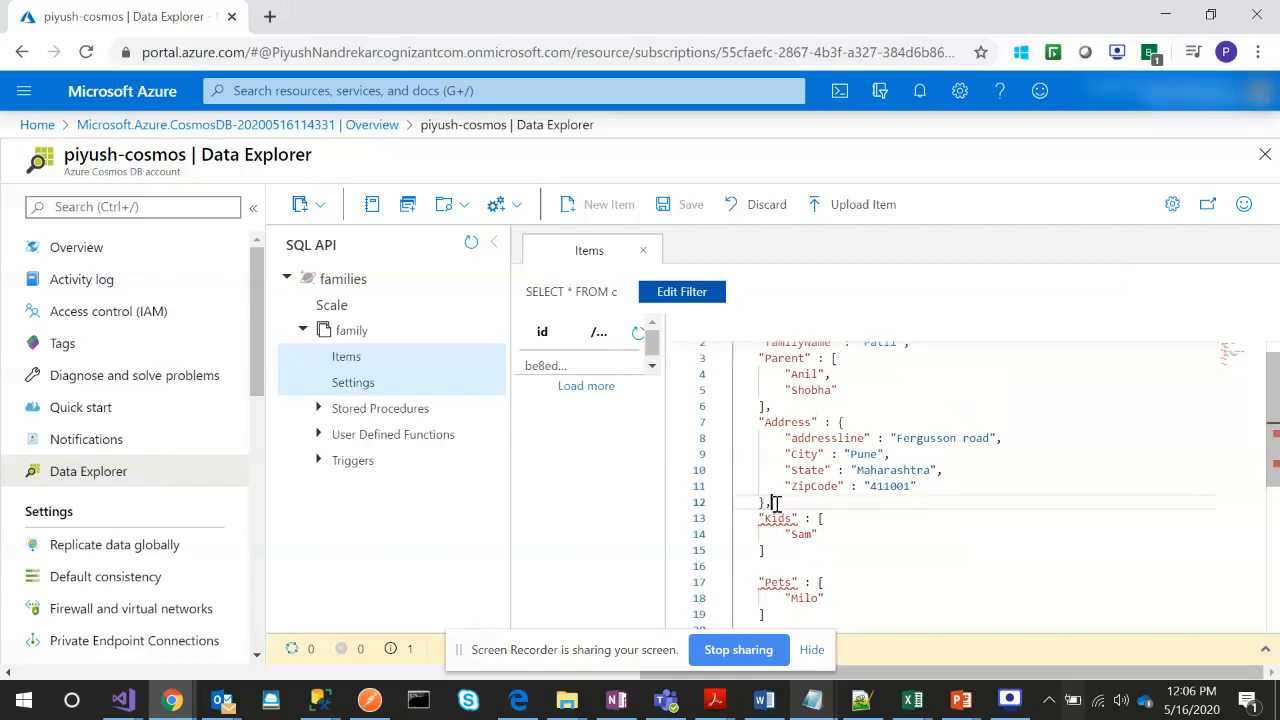
{"action": "key", "text": "Down"}
{"action": "key", "text": "Down"}
{"action": "key", "text": "Down"}
{"action": "key", "text": "Down"}
{"action": "type", "text": "."}
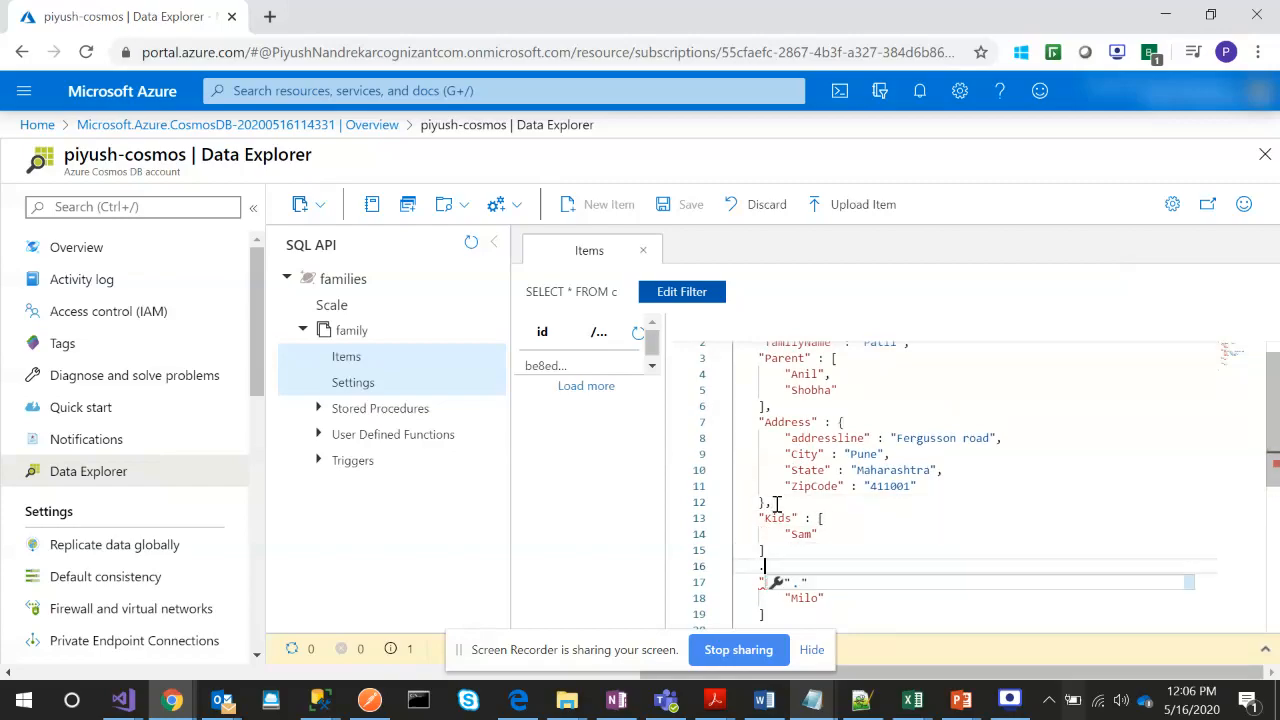
{"action": "key", "text": "BackSpace"}
{"action": "type", "text": ","}
{"action": "scroll", "coordinate": [780, 500], "scroll_direction": "down", "scroll_amount": 1}
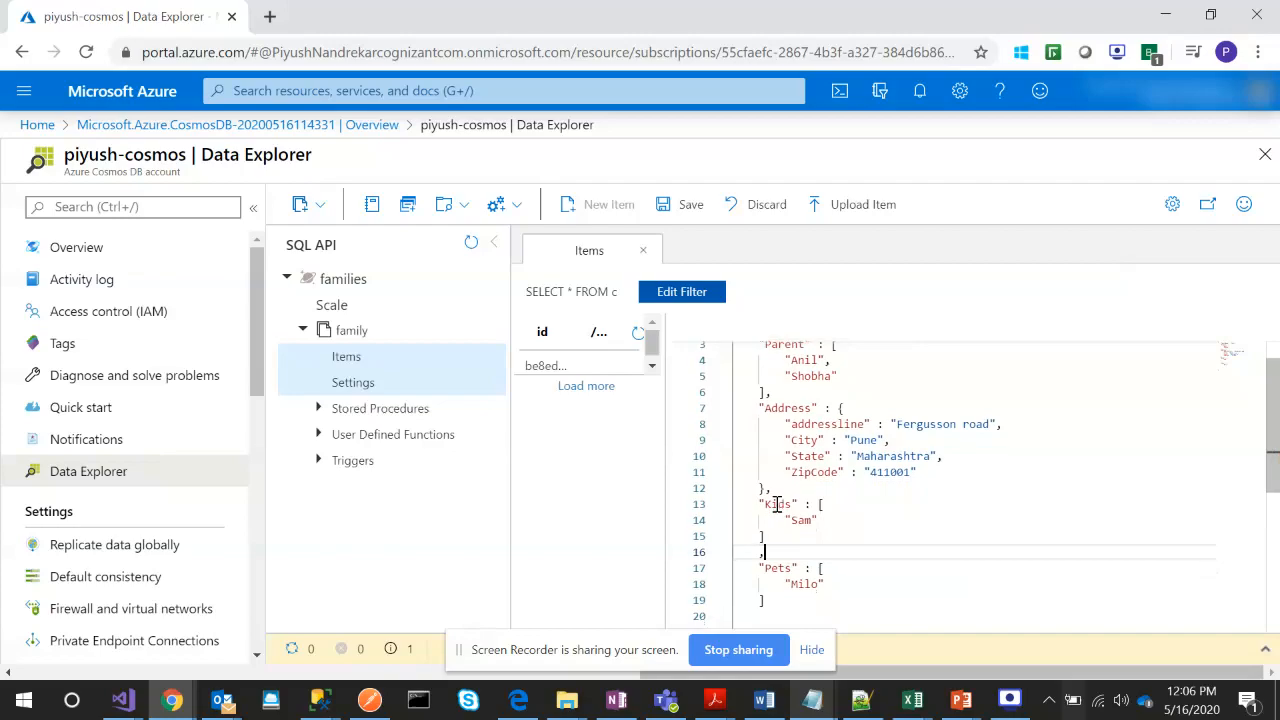
Review the second family's JSON, including its Pets array, and save it as an item in the family container
{"action": "scroll", "coordinate": [828, 488], "scroll_direction": "up", "scroll_amount": 1}
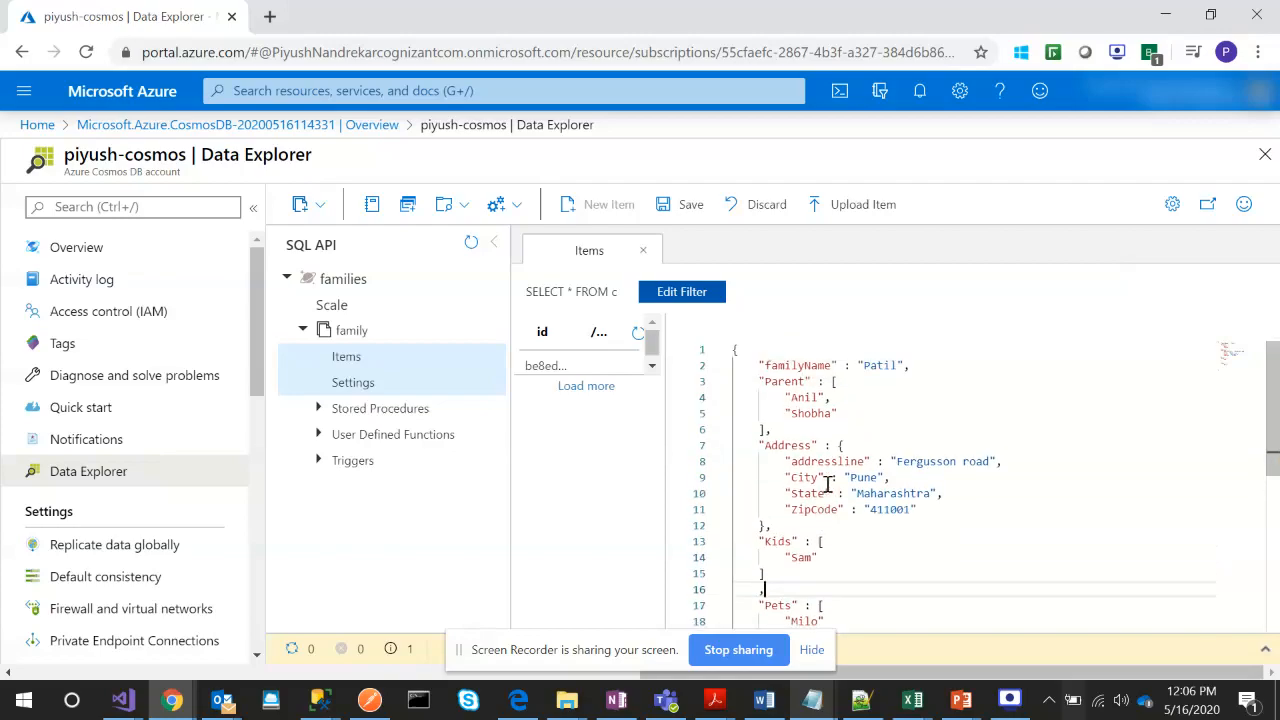
{"action": "scroll", "coordinate": [828, 485], "scroll_direction": "down", "scroll_amount": 1}
{"action": "scroll", "coordinate": [828, 485], "scroll_direction": "down", "scroll_amount": 1}
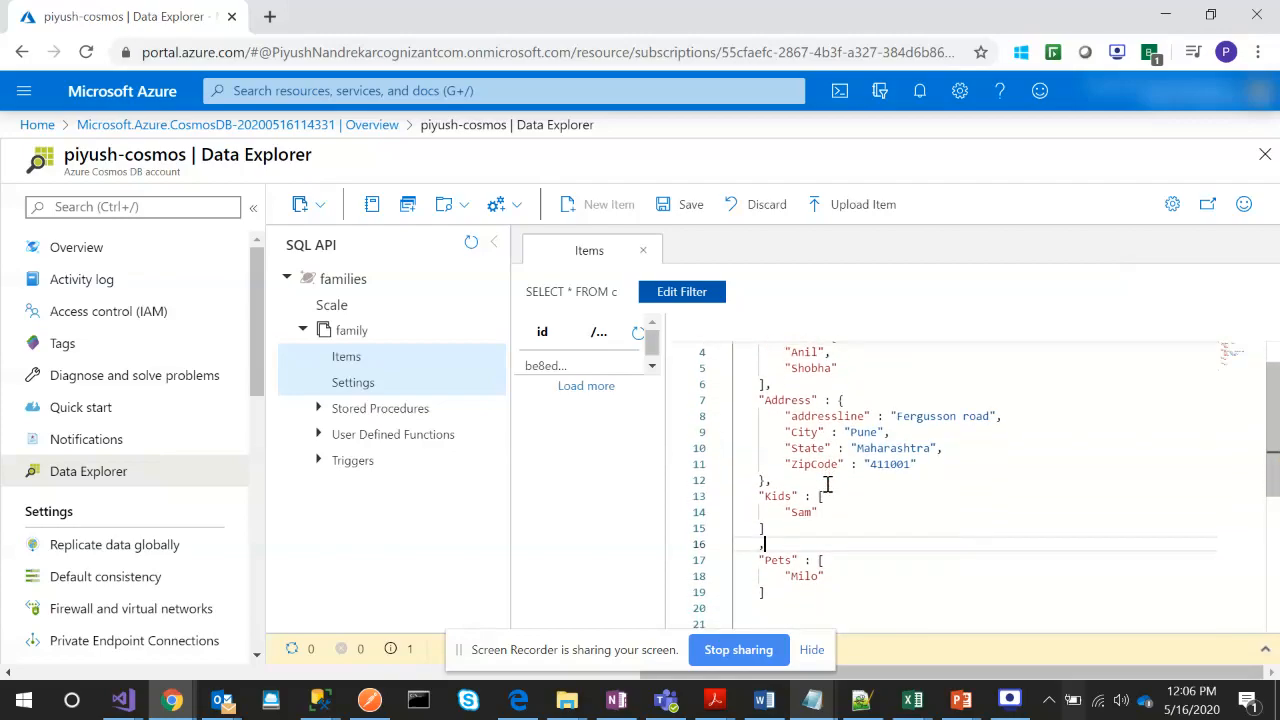
{"action": "double_click", "coordinate": [790, 559]}
{"action": "scroll", "coordinate": [855, 500], "scroll_direction": "up", "scroll_amount": 1}
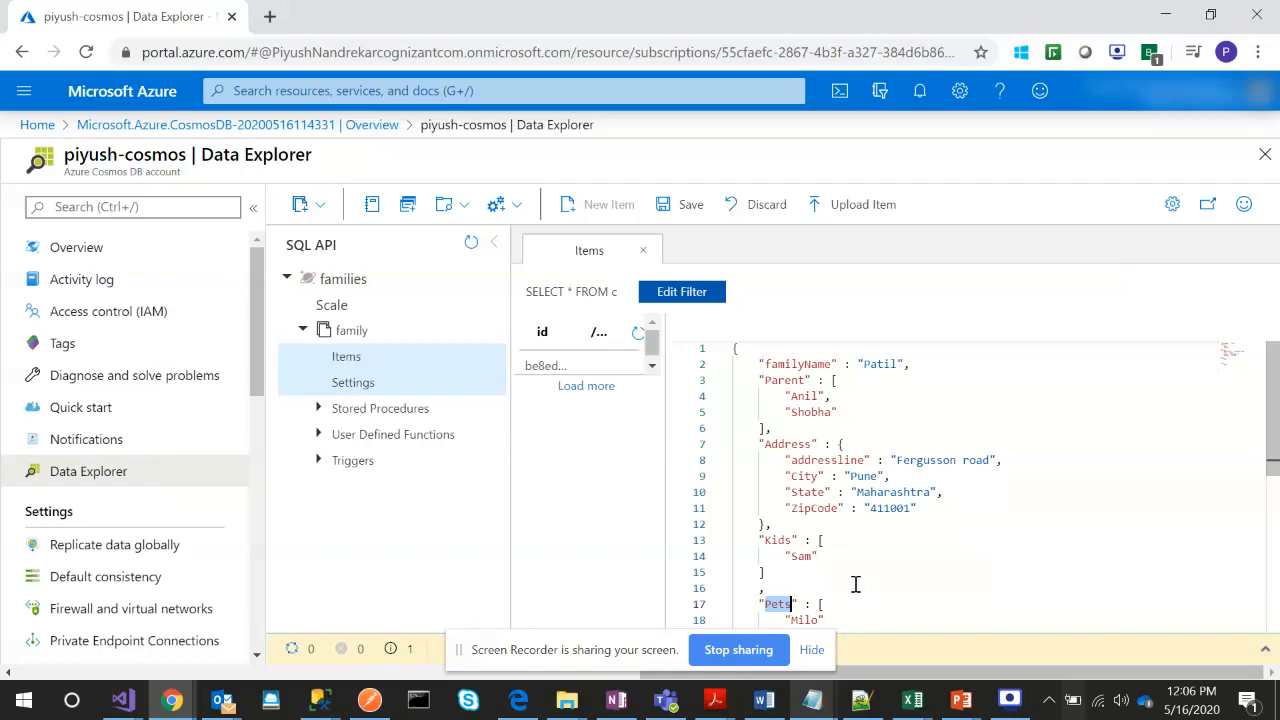
{"action": "scroll", "coordinate": [855, 584], "scroll_direction": "down", "scroll_amount": 2}
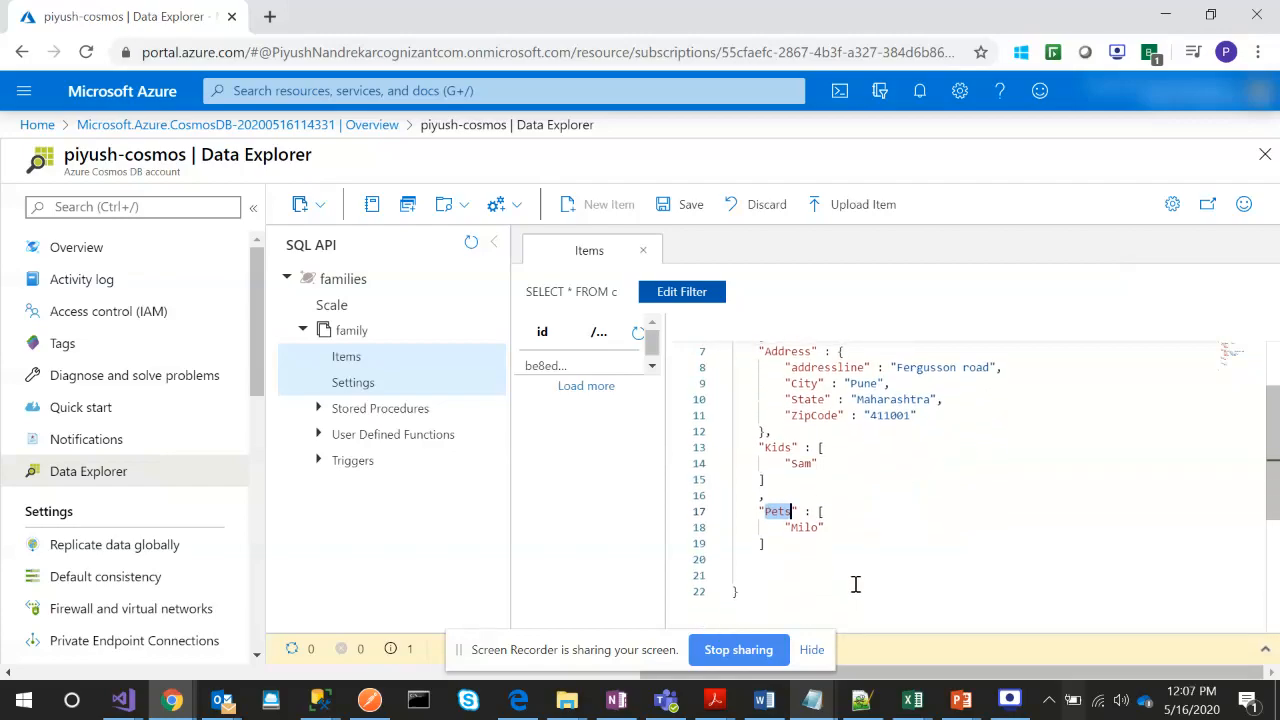
{"action": "scroll", "coordinate": [855, 584], "scroll_direction": "up", "scroll_amount": 1}
{"action": "scroll", "coordinate": [855, 584], "scroll_direction": "up", "scroll_amount": 2}
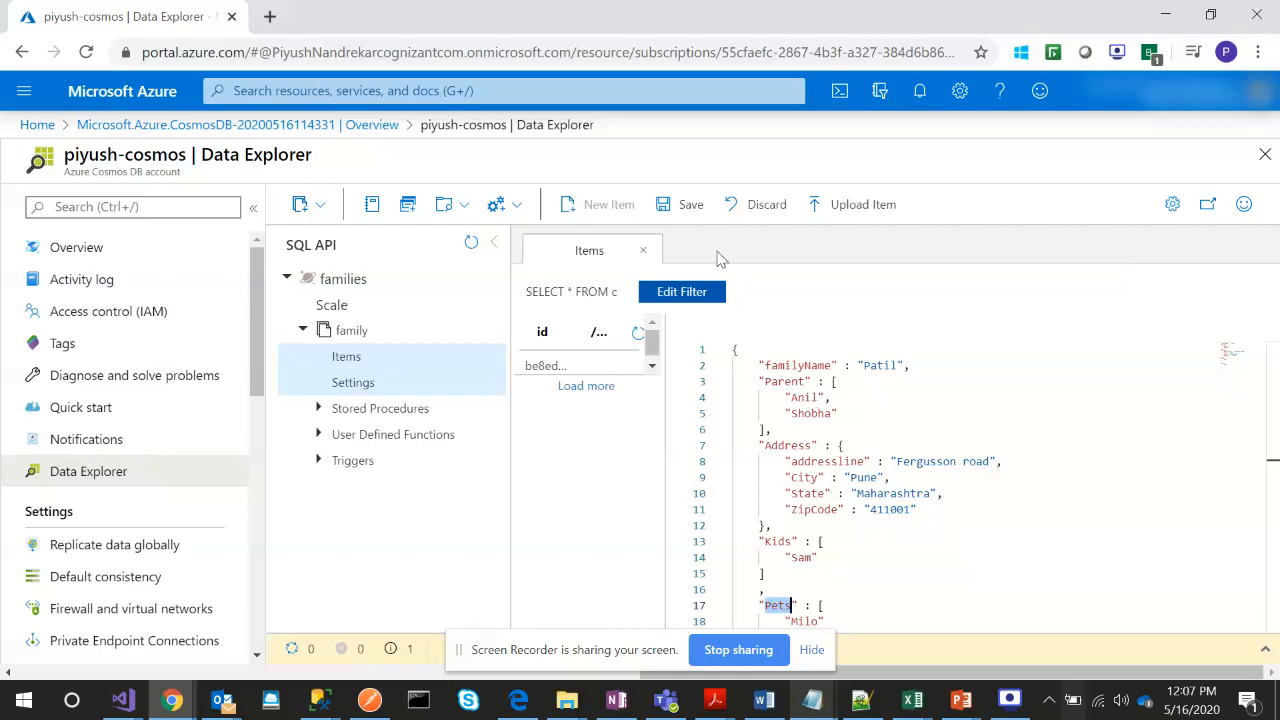
{"action": "left_click", "coordinate": [674, 212]}
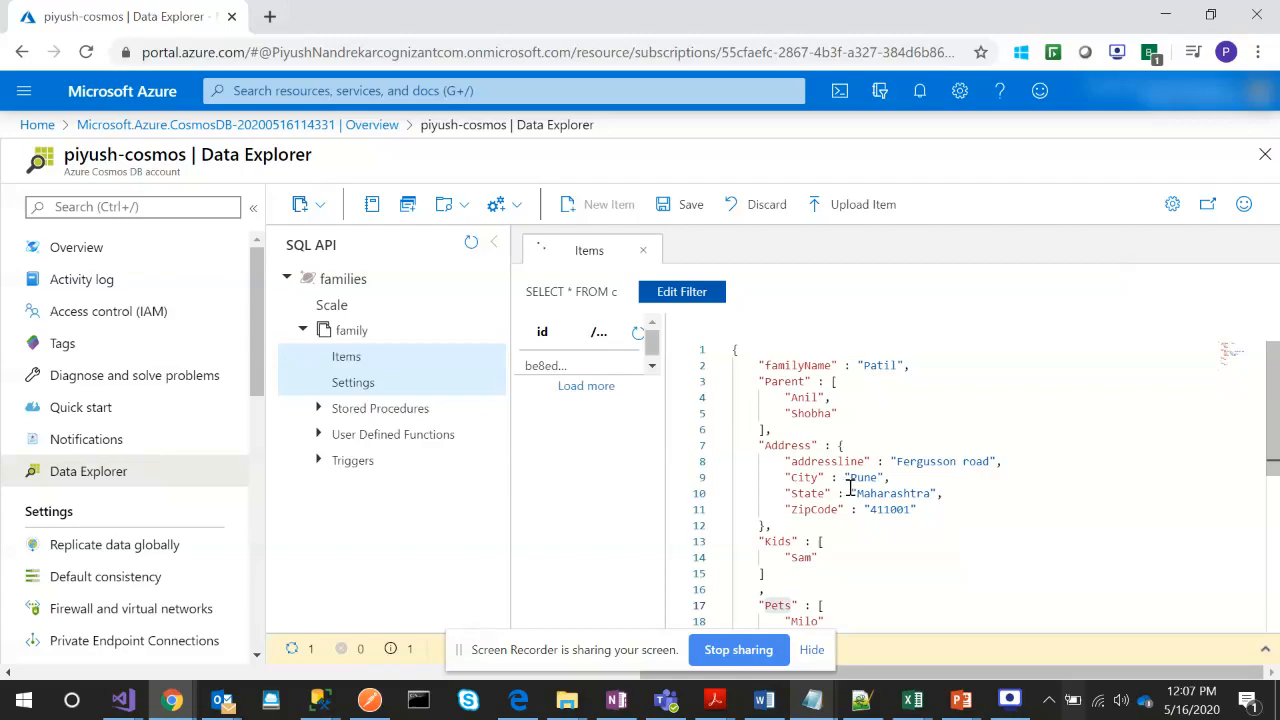
{"action": "left_click", "coordinate": [1009, 699]}
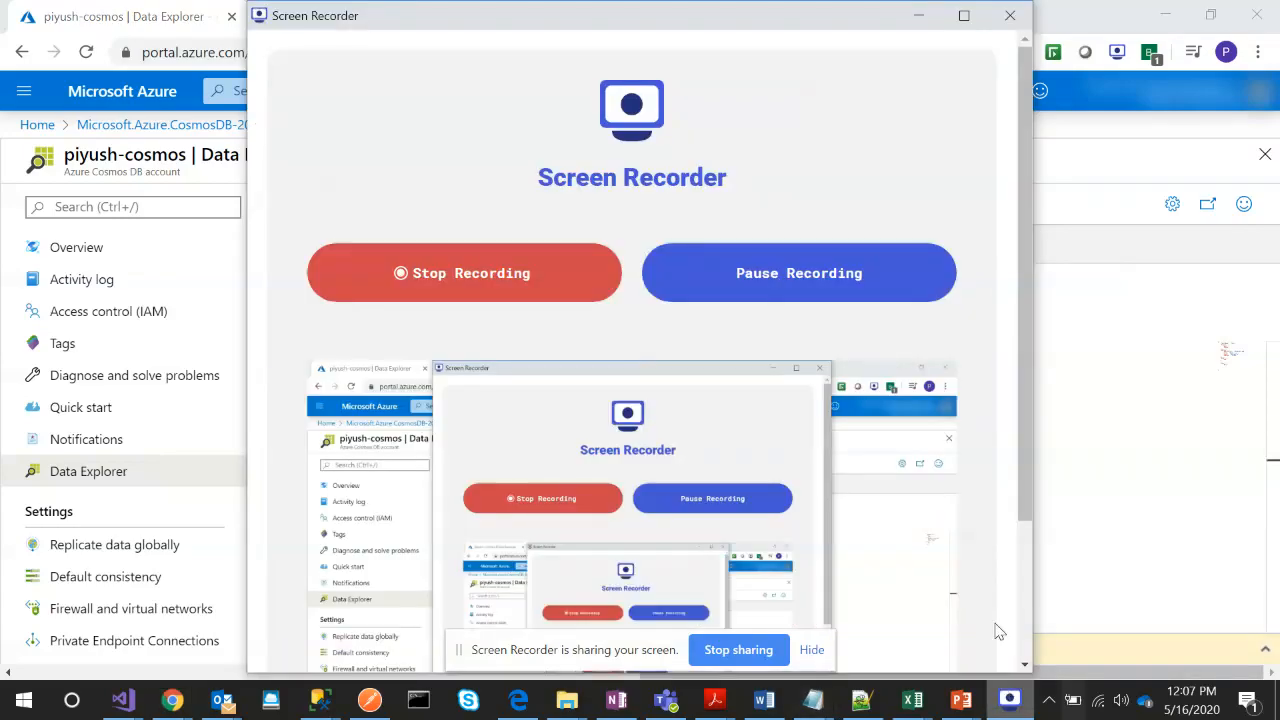
{"action": "left_click", "coordinate": [1082, 360]}
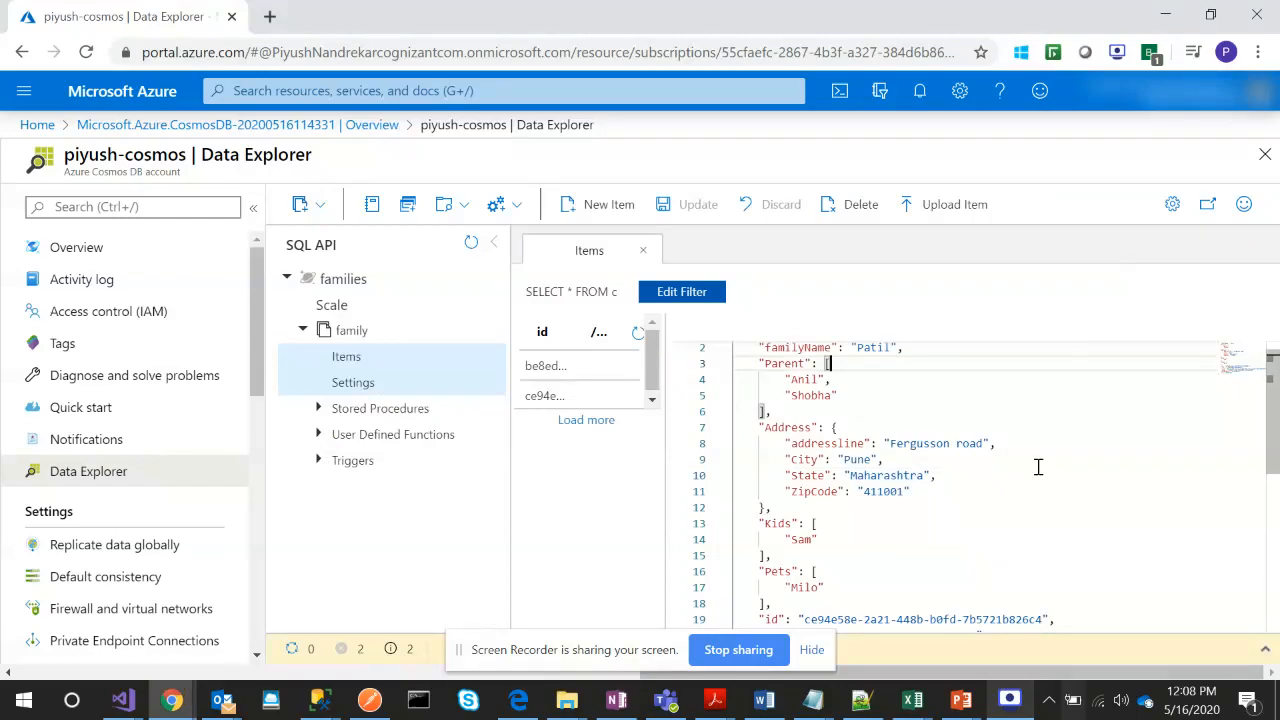
Examine the generated id property in the second saved item's JSON
{"action": "scroll", "coordinate": [1037, 466], "scroll_direction": "down", "scroll_amount": 3}
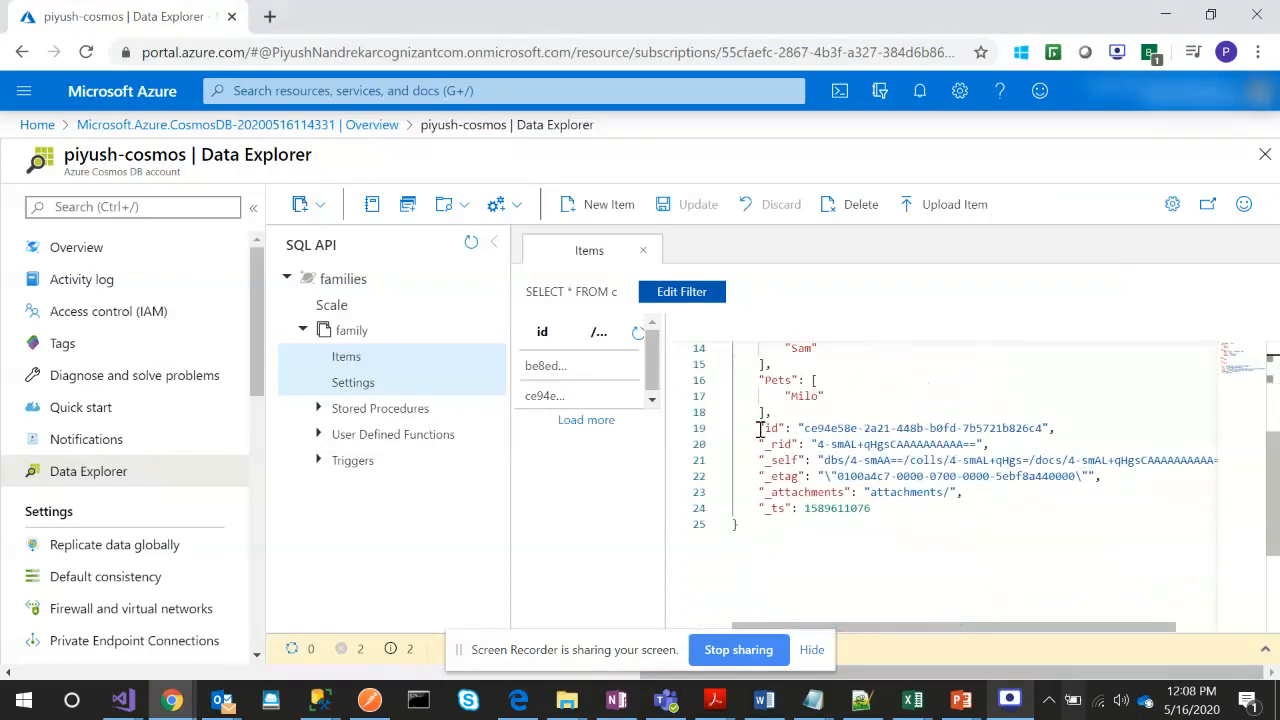
{"action": "left_click_drag", "start_coordinate": [758, 428], "coordinate": [1067, 424]}
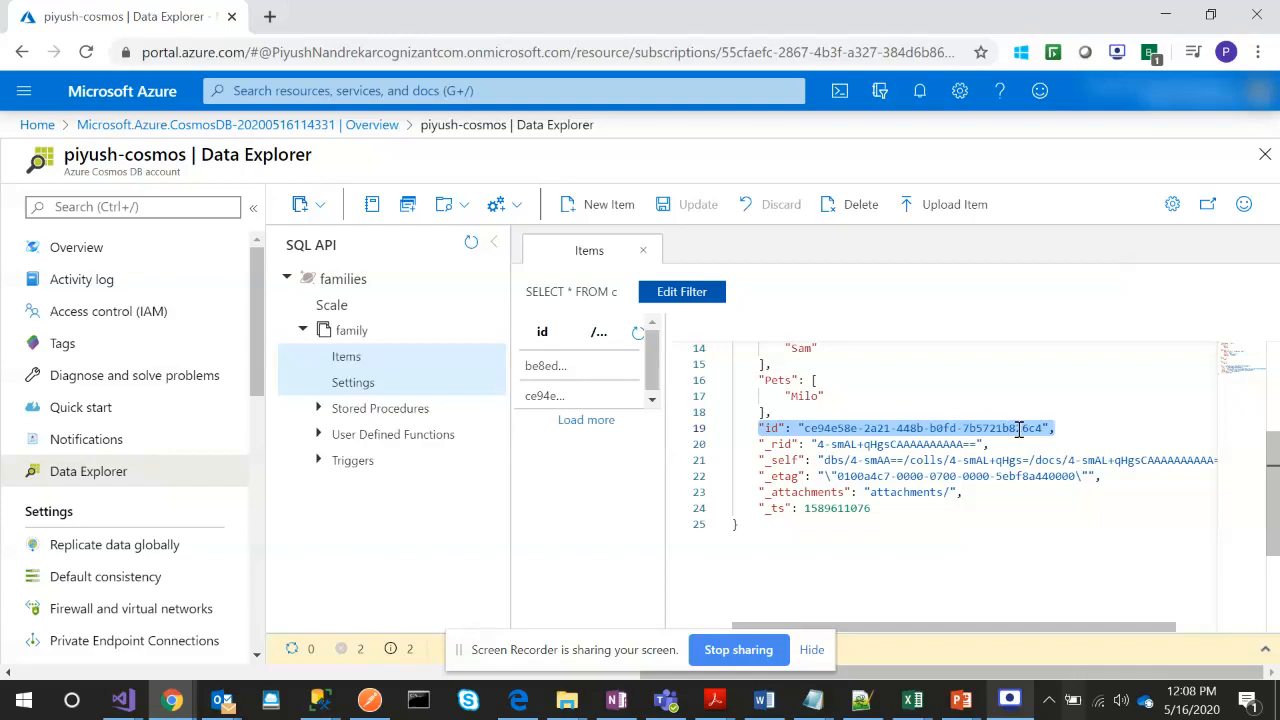
{"action": "left_click", "coordinate": [1023, 497]}
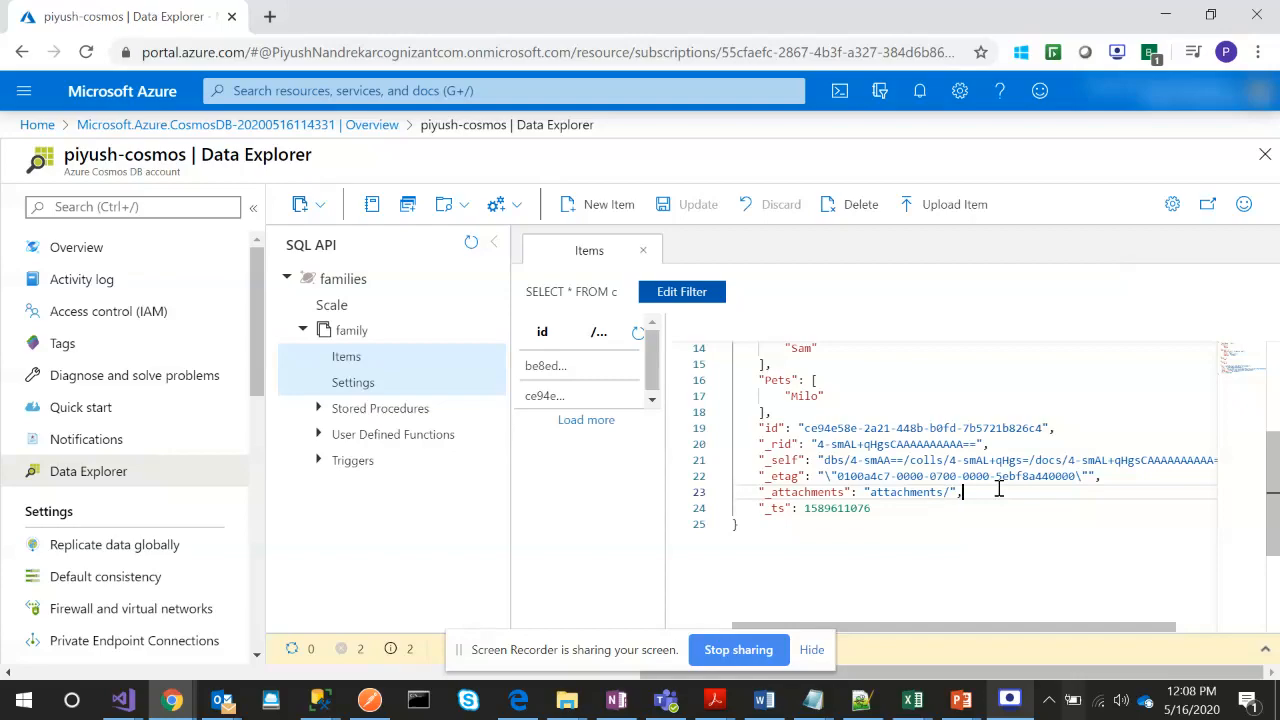
{"action": "scroll", "coordinate": [998, 488], "scroll_direction": "up", "scroll_amount": 5}
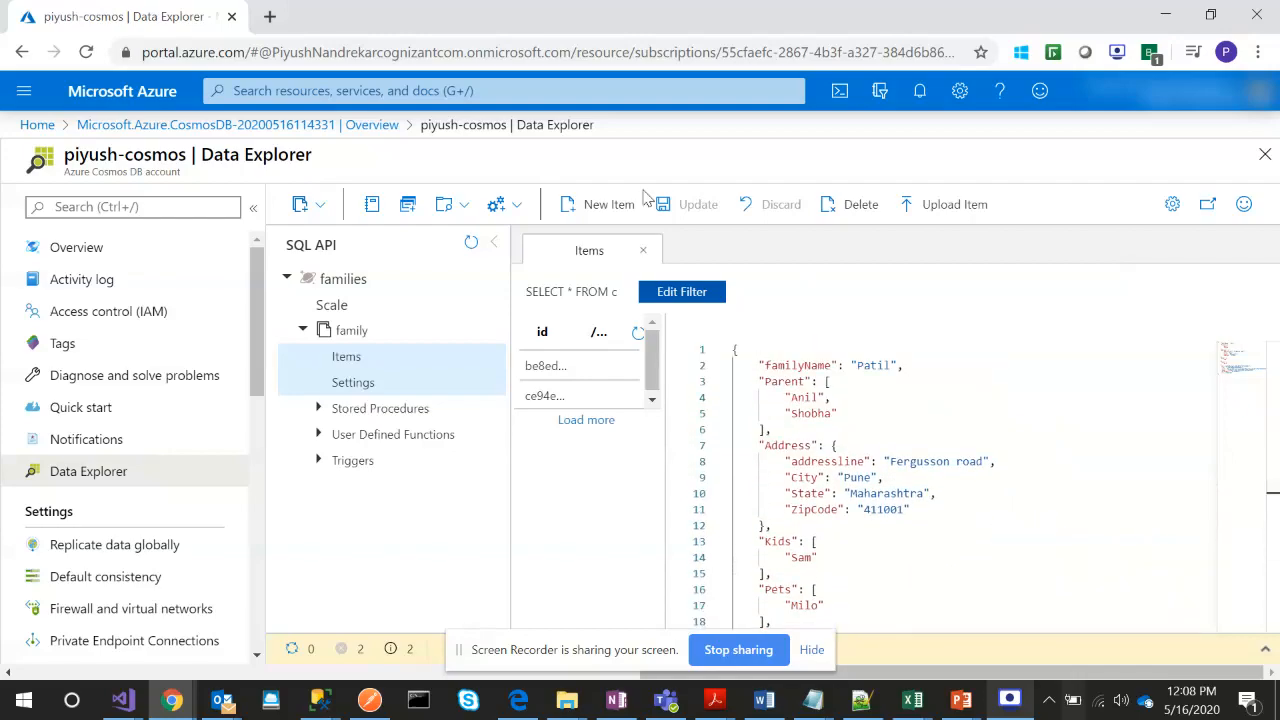
Open a new SQL query on the family container and add the line where c.address.zipcode below SELECT * FROM c
{"action": "left_click", "coordinate": [405, 206]}
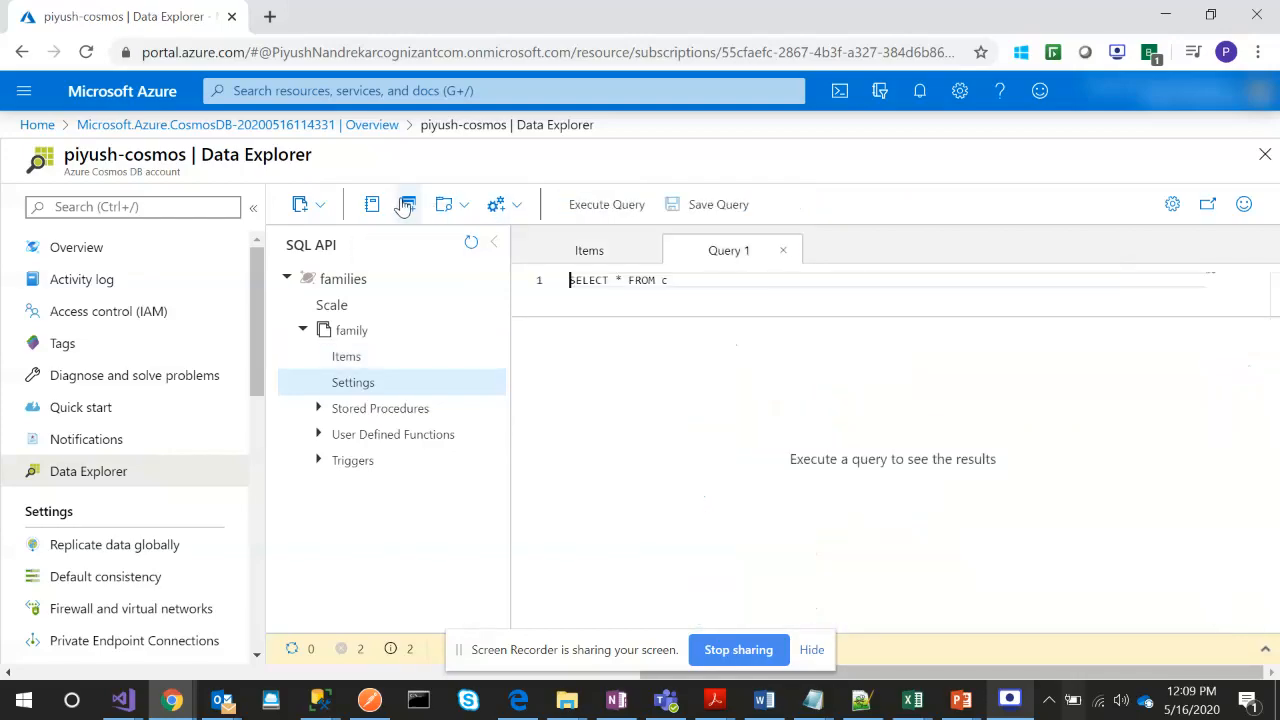
{"action": "left_click", "coordinate": [689, 285]}
{"action": "key", "text": "Return"}
{"action": "type", "text": "w"}
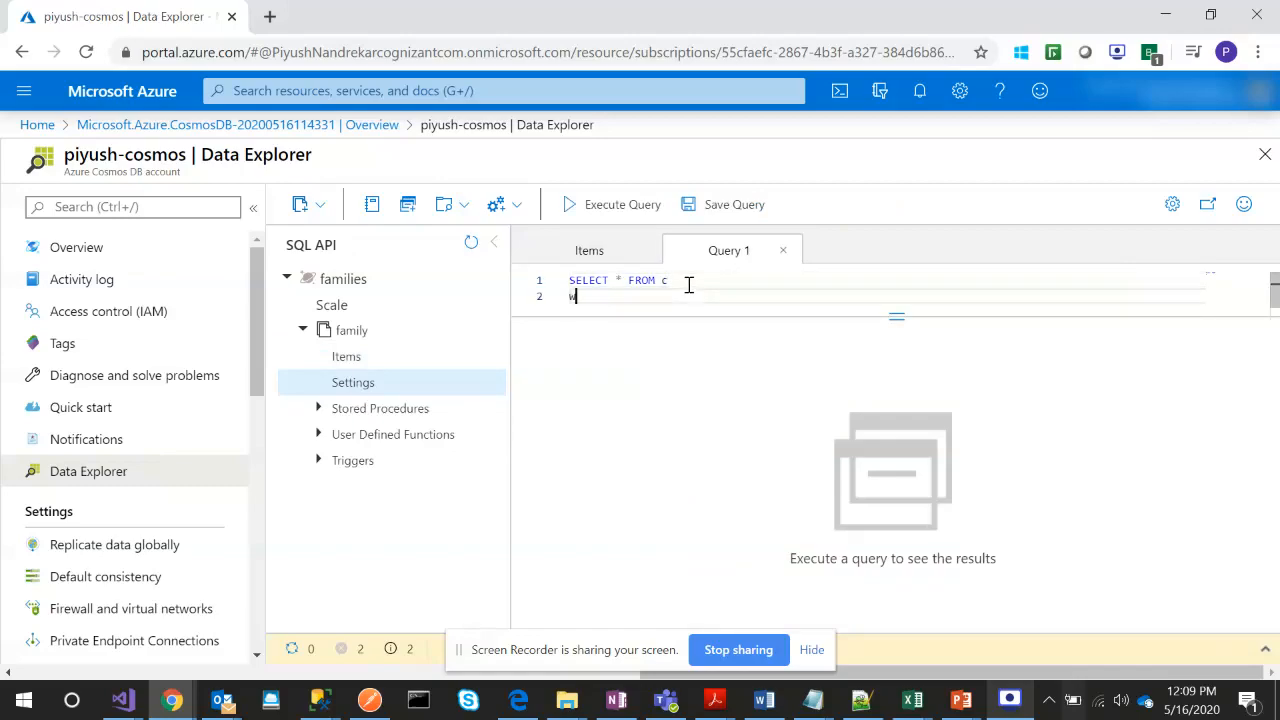
{"action": "type", "text": "here c."}
{"action": "type", "text": "address.zi"}
{"action": "type", "text": "pcode"}
Change the query's condition to c.address.ciy = "pune", then execute it and check its results and query stats
{"action": "key", "text": "BackSpace"}
{"action": "key", "text": "BackSpace"}
{"action": "key", "text": "BackSpace"}
{"action": "key", "text": "BackSpace"}
{"action": "key", "text": "BackSpace"}
{"action": "key", "text": "BackSpace"}
{"action": "key", "text": "BackSpace"}
{"action": "key", "text": "BackSpace"}
{"action": "type", "text": "ciy = \"pune\""}
{"action": "left_click", "coordinate": [582, 210]}
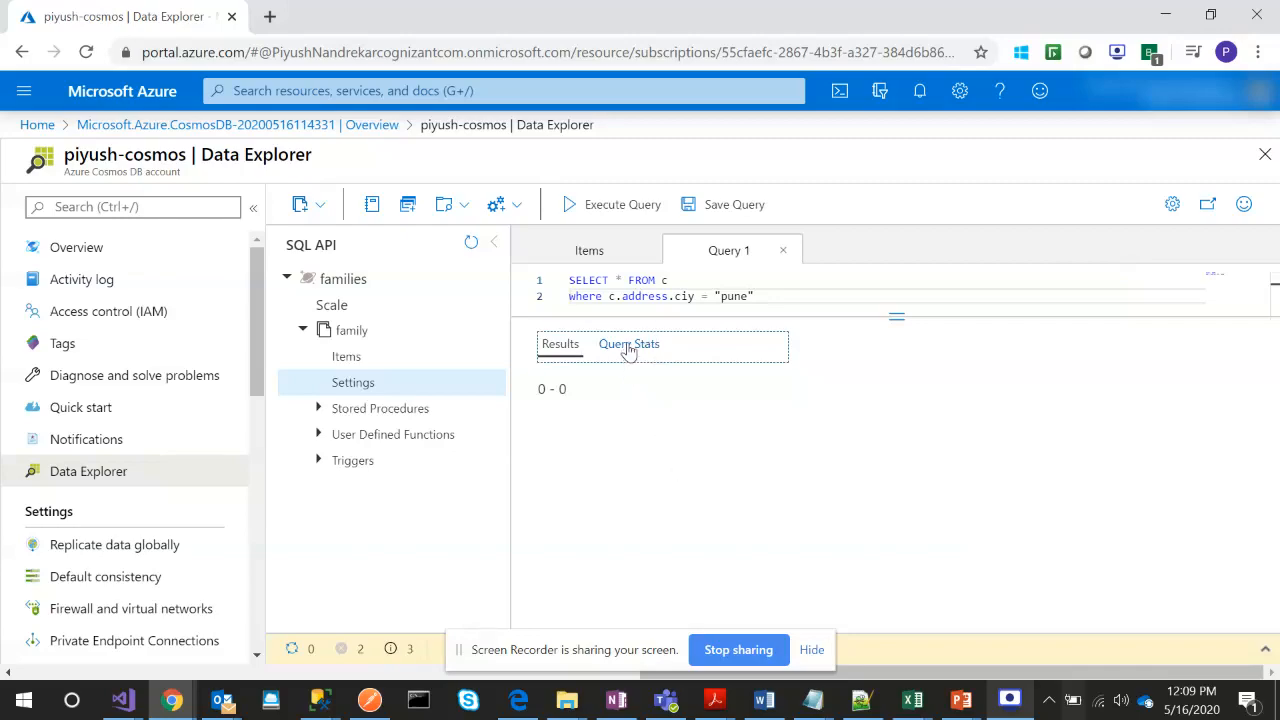
{"action": "left_click", "coordinate": [629, 344]}
{"action": "left_click", "coordinate": [558, 344]}
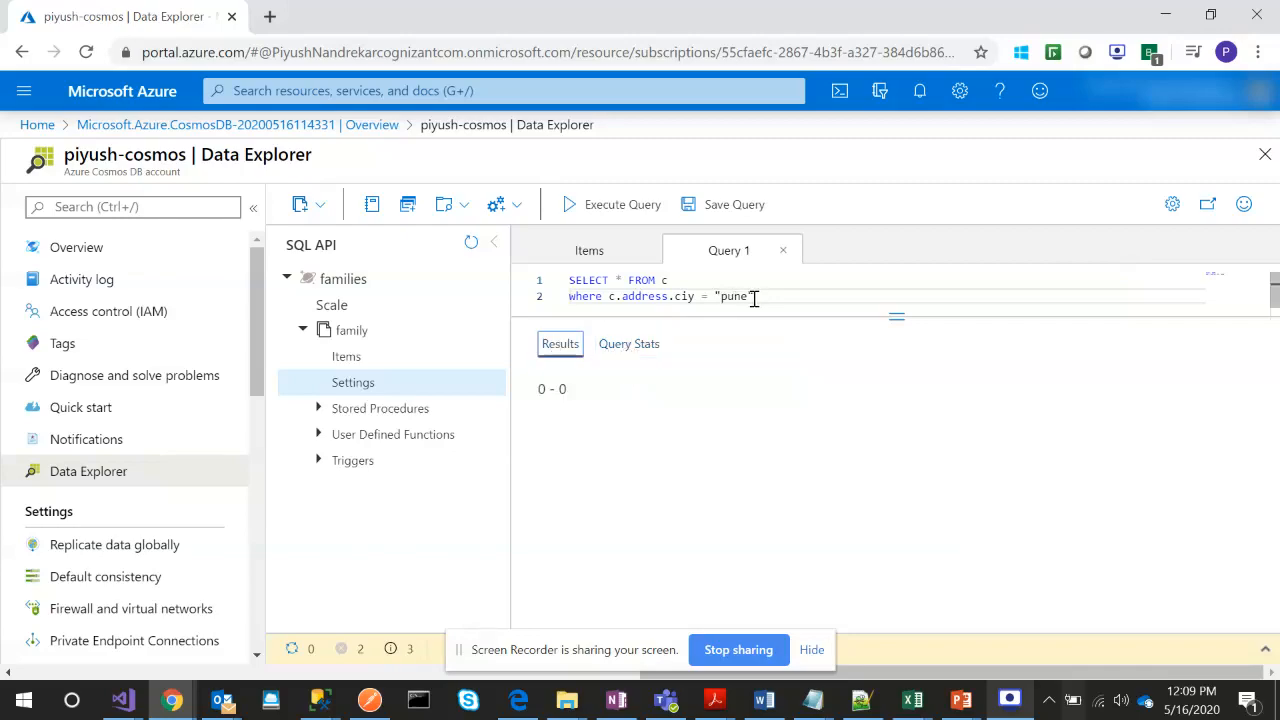
Correct the misspelled property in the query's condition to c.address.city and execute the query again
{"action": "left_click", "coordinate": [688, 296]}
{"action": "type", "text": "t"}
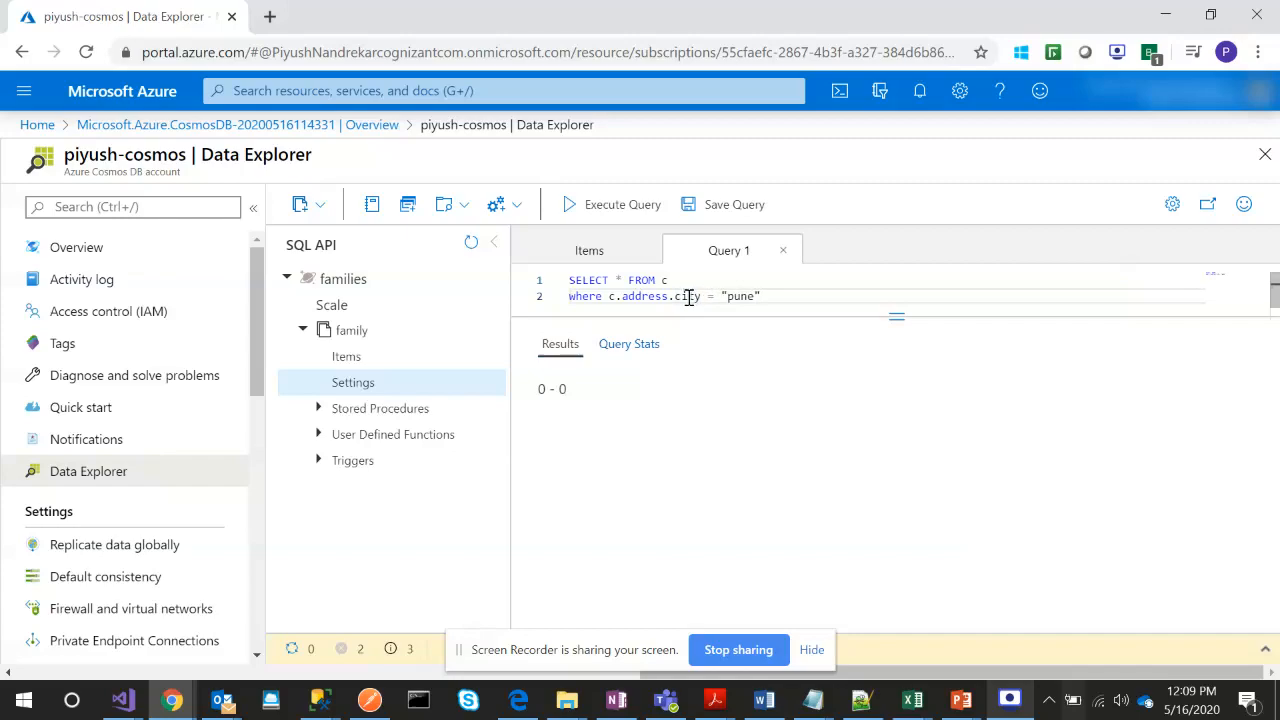
{"action": "left_click", "coordinate": [606, 206]}
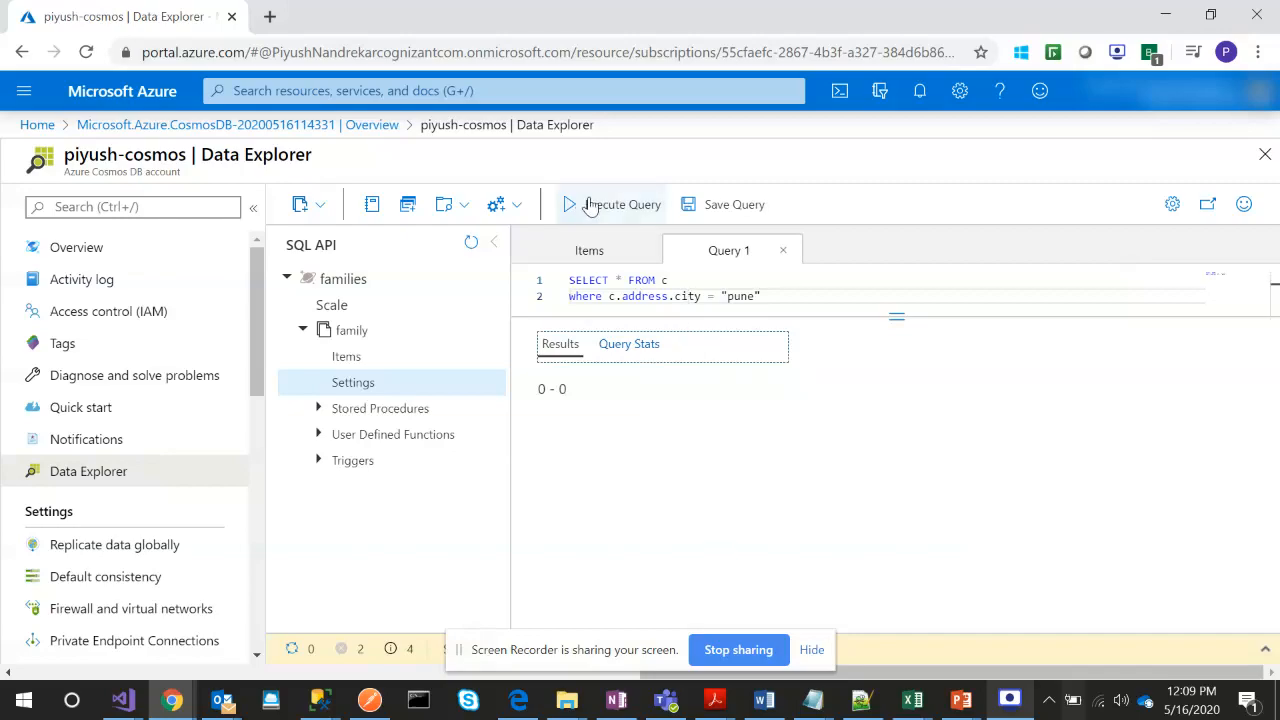
Open the family container's items and check the exact property names and capitalization in the second family's Address object
{"action": "left_click", "coordinate": [371, 362]}
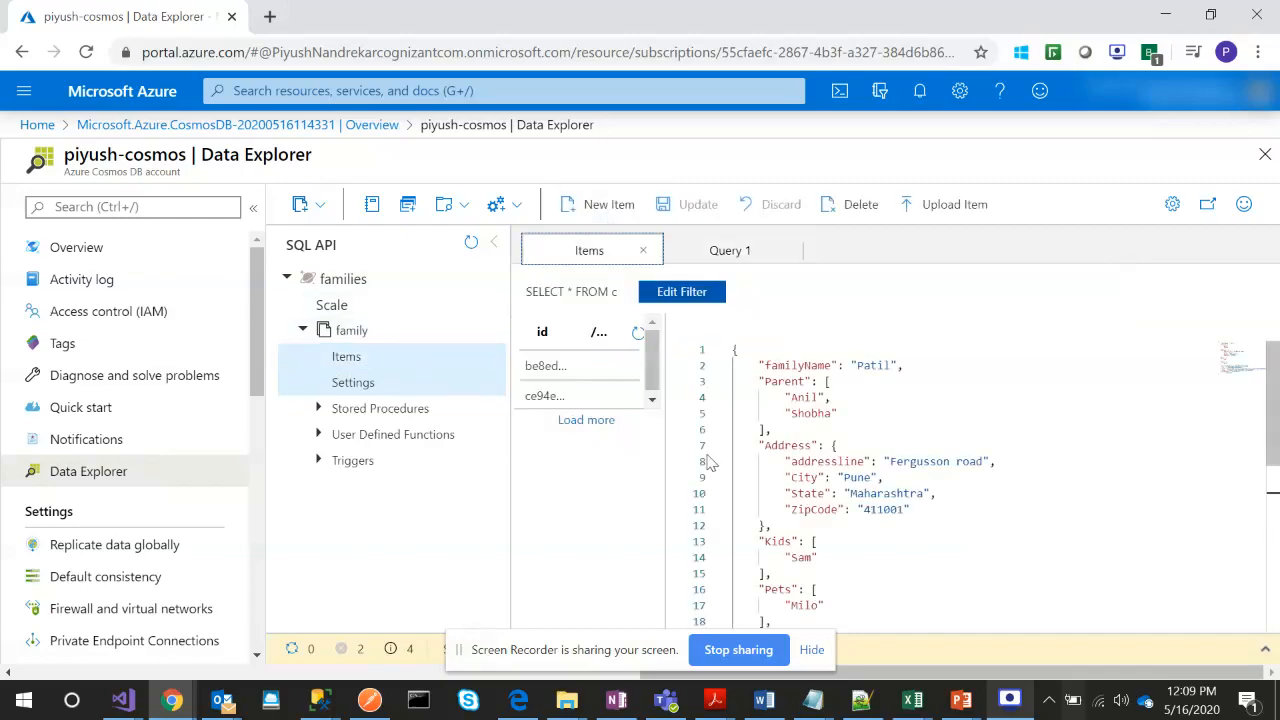
{"action": "left_click", "coordinate": [923, 536]}
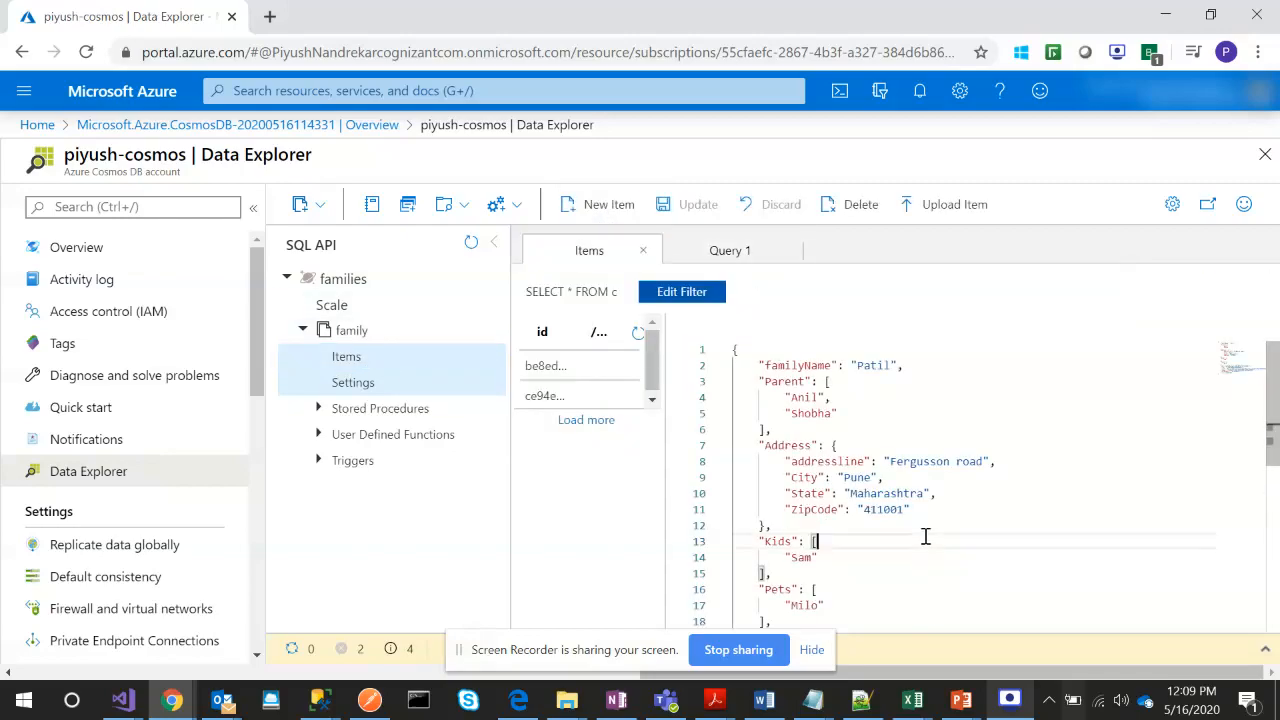
Execute Query 1 on the family container with the condition where c.Address.City = 'Pune'
{"action": "left_click", "coordinate": [1010, 700]}
{"action": "left_click", "coordinate": [812, 290]}
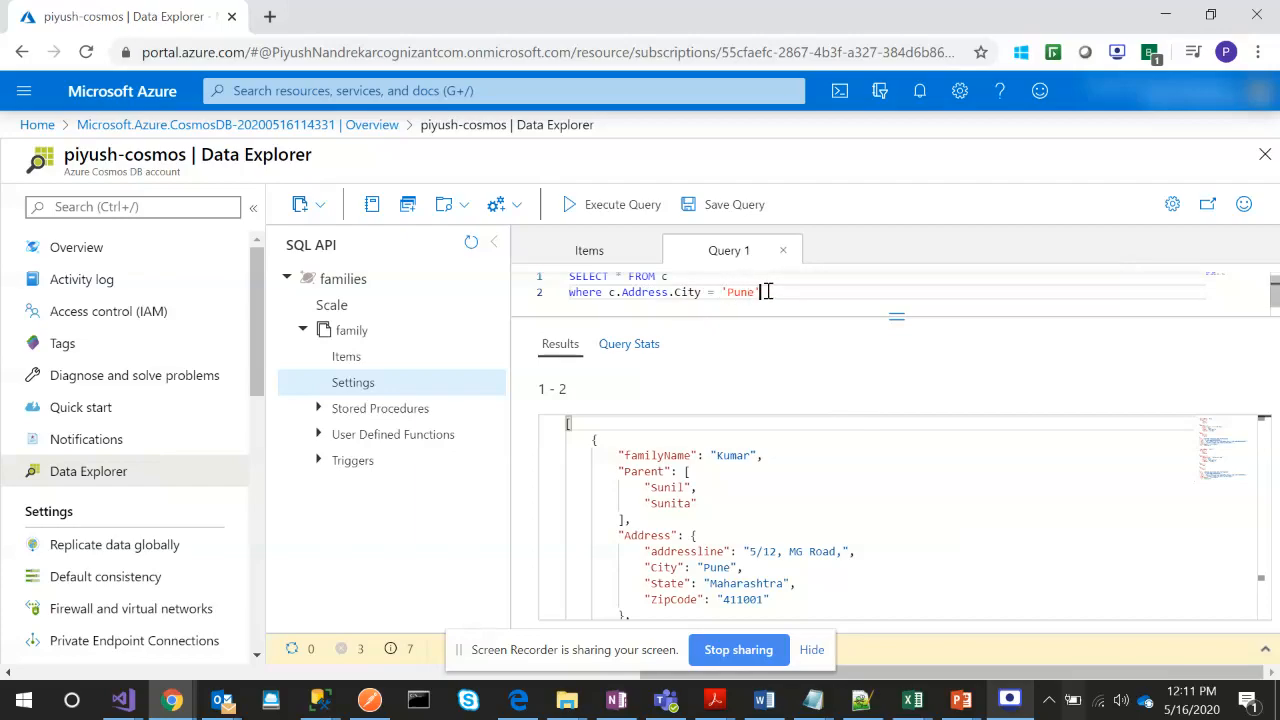
{"action": "left_click", "coordinate": [597, 206]}
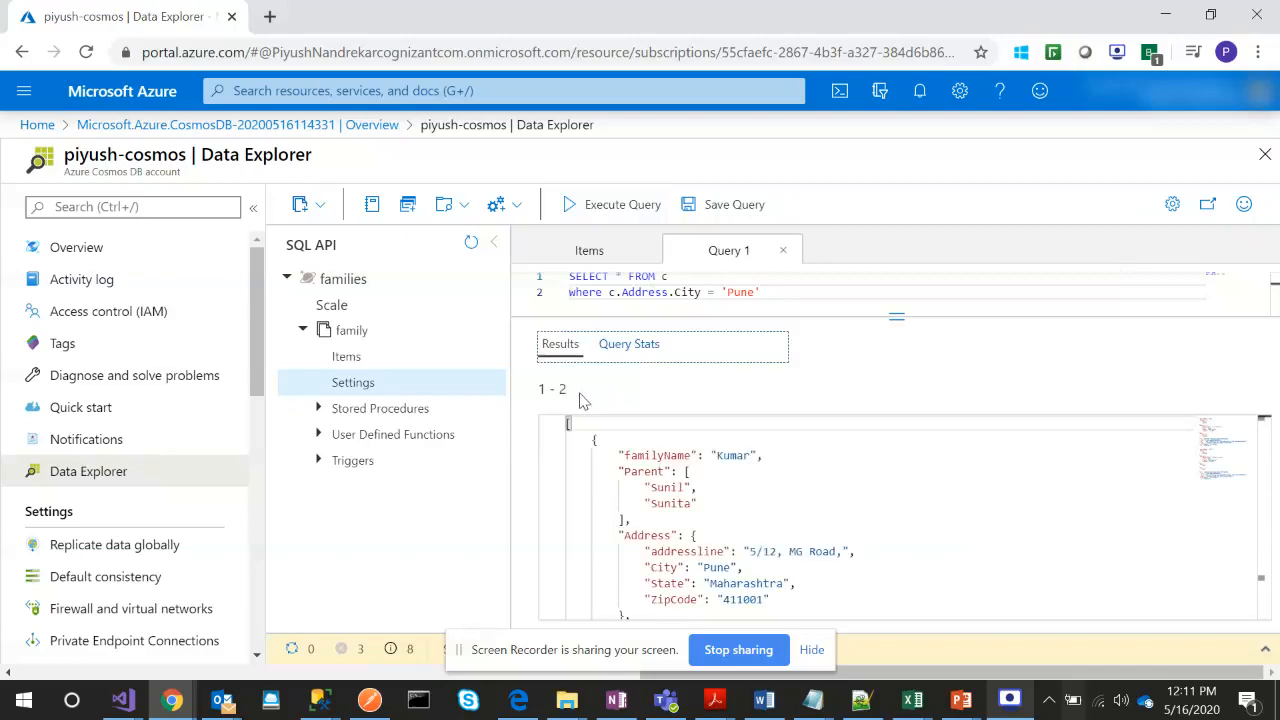
Examine the query results, comparing the Address, Kids and Pets properties of the returned family documents
{"action": "scroll", "coordinate": [651, 496], "scroll_direction": "down", "scroll_amount": 2}
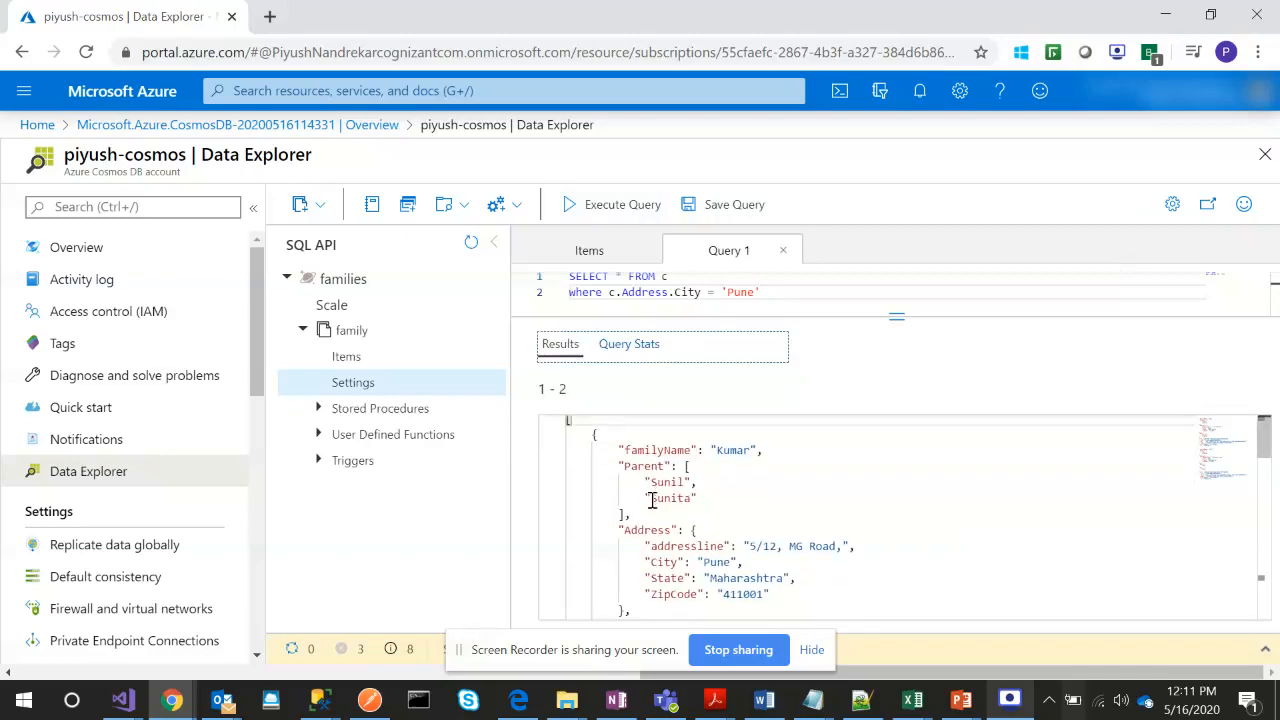
{"action": "scroll", "coordinate": [651, 498], "scroll_direction": "down", "scroll_amount": 3}
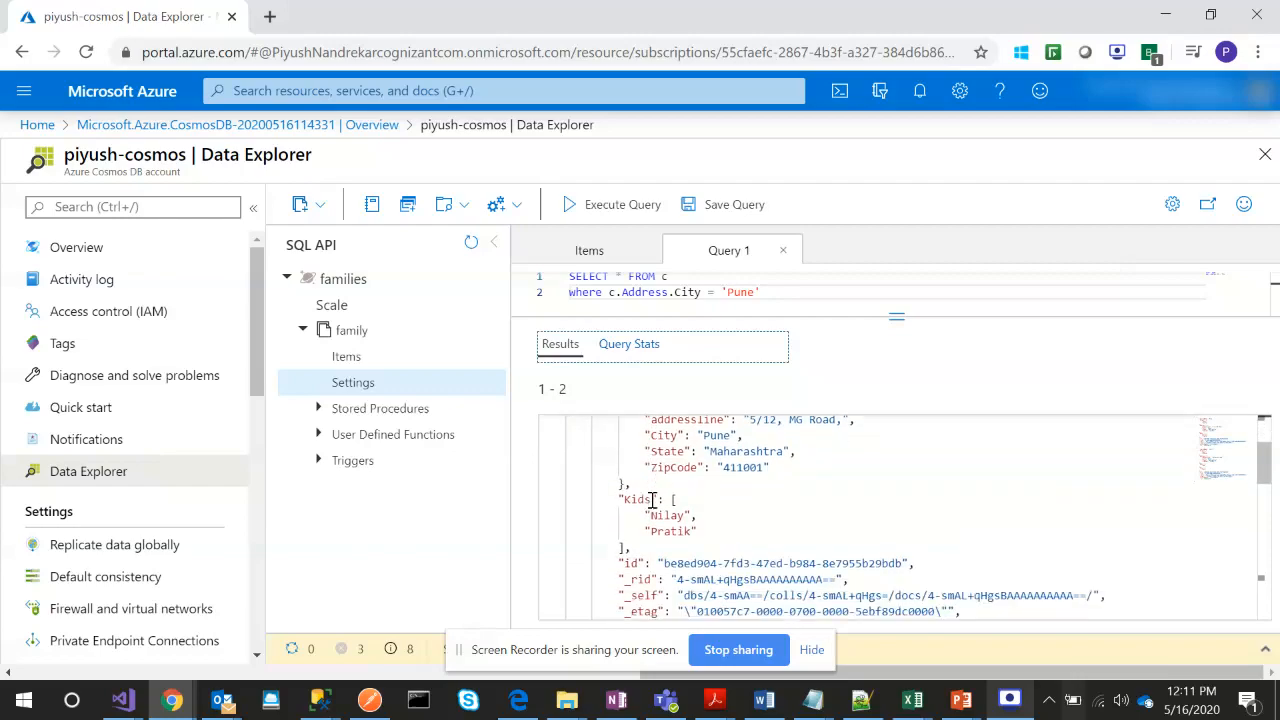
{"action": "scroll", "coordinate": [652, 500], "scroll_direction": "up", "scroll_amount": 4}
{"action": "scroll", "coordinate": [651, 500], "scroll_direction": "down", "scroll_amount": 6}
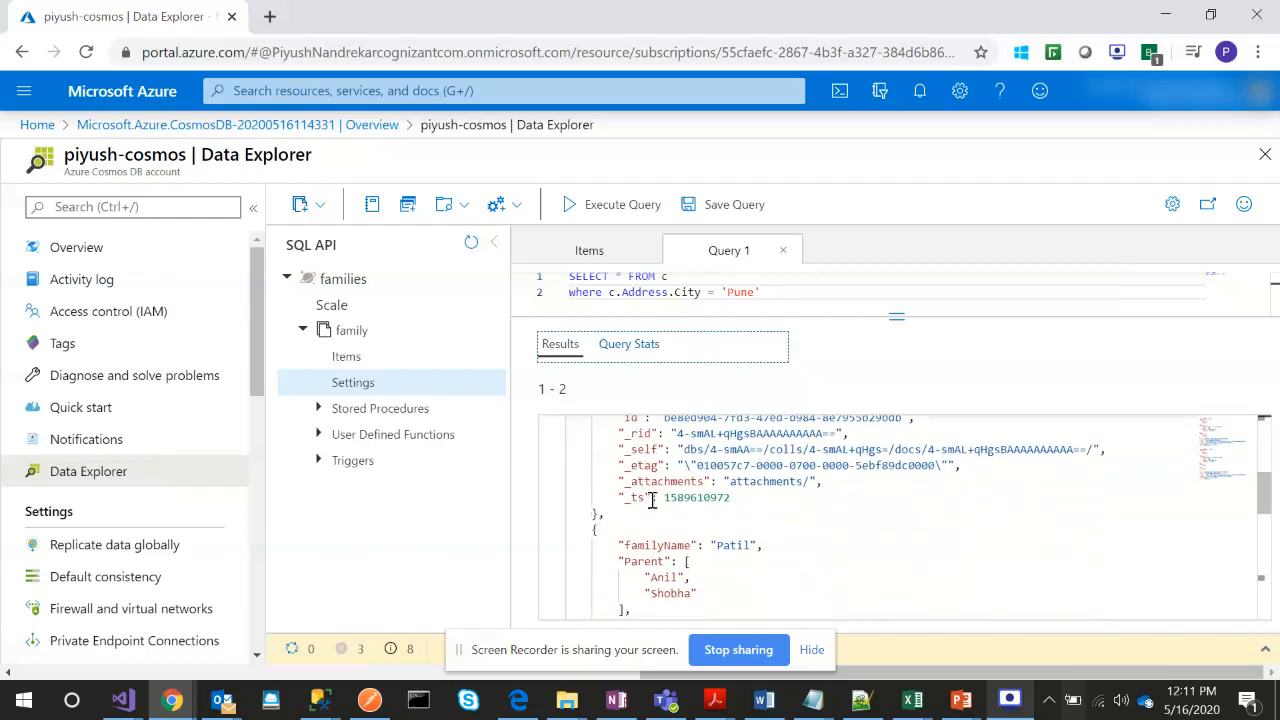
{"action": "scroll", "coordinate": [743, 530], "scroll_direction": "down", "scroll_amount": 5}
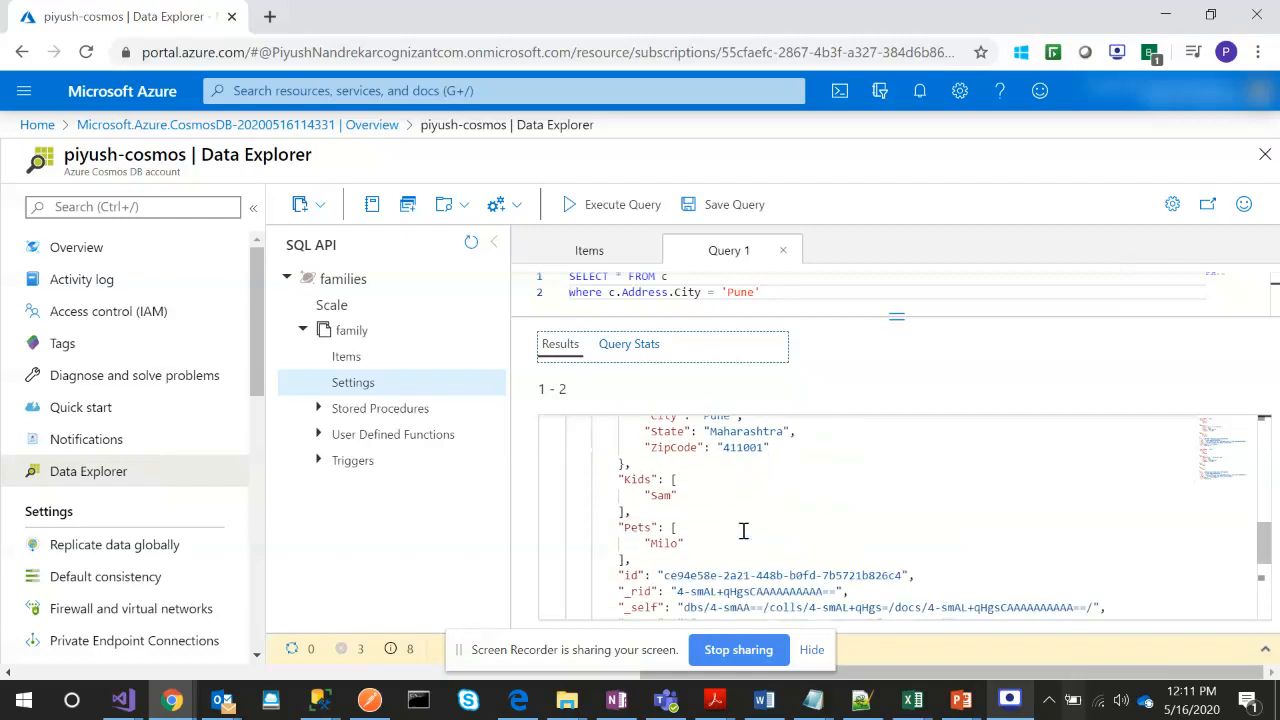
{"action": "scroll", "coordinate": [743, 530], "scroll_direction": "up", "scroll_amount": 5}
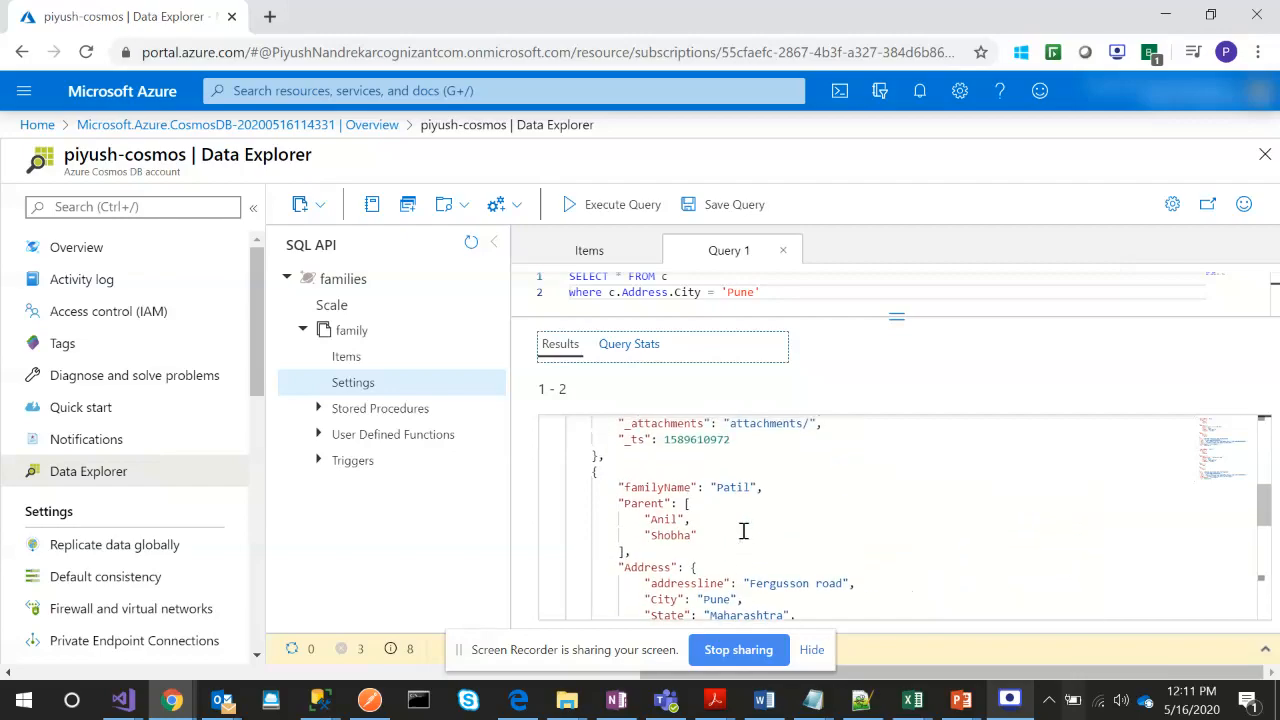
{"action": "scroll", "coordinate": [743, 530], "scroll_direction": "down", "scroll_amount": 3}
{"action": "scroll", "coordinate": [743, 530], "scroll_direction": "up", "scroll_amount": 4}
{"action": "scroll", "coordinate": [743, 530], "scroll_direction": "down", "scroll_amount": 3}
{"action": "scroll", "coordinate": [743, 530], "scroll_direction": "up", "scroll_amount": 1}
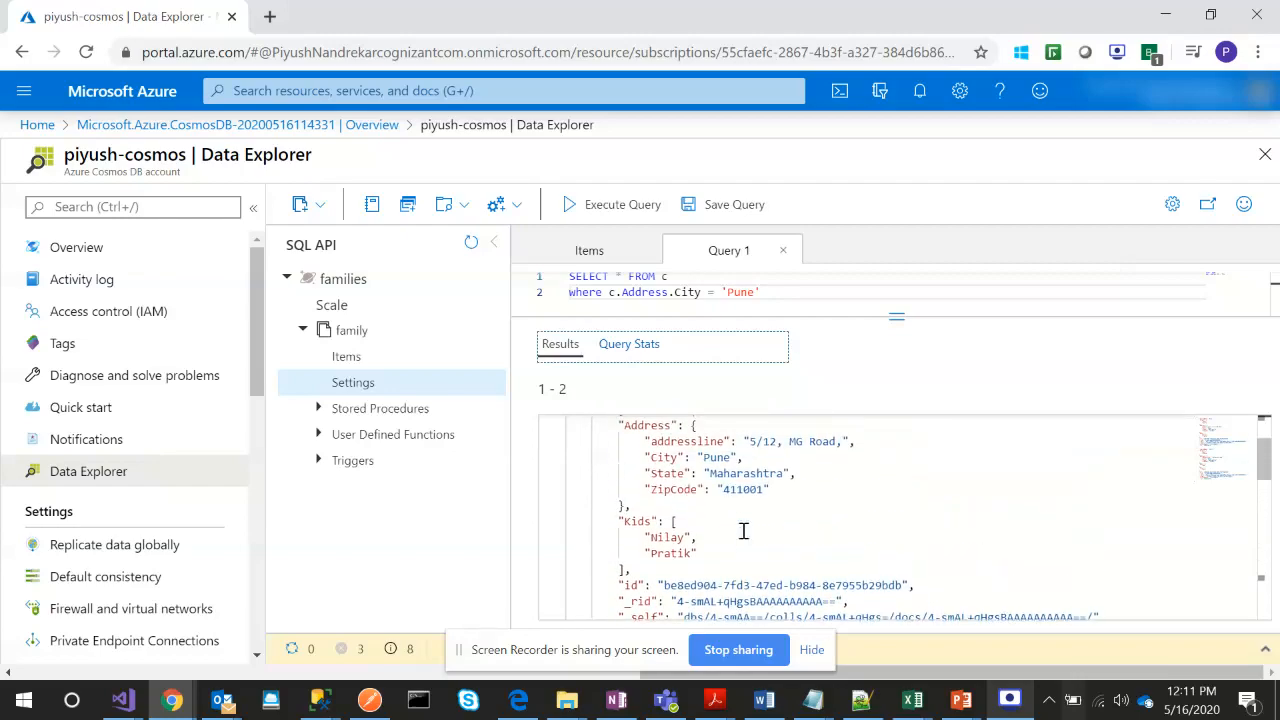